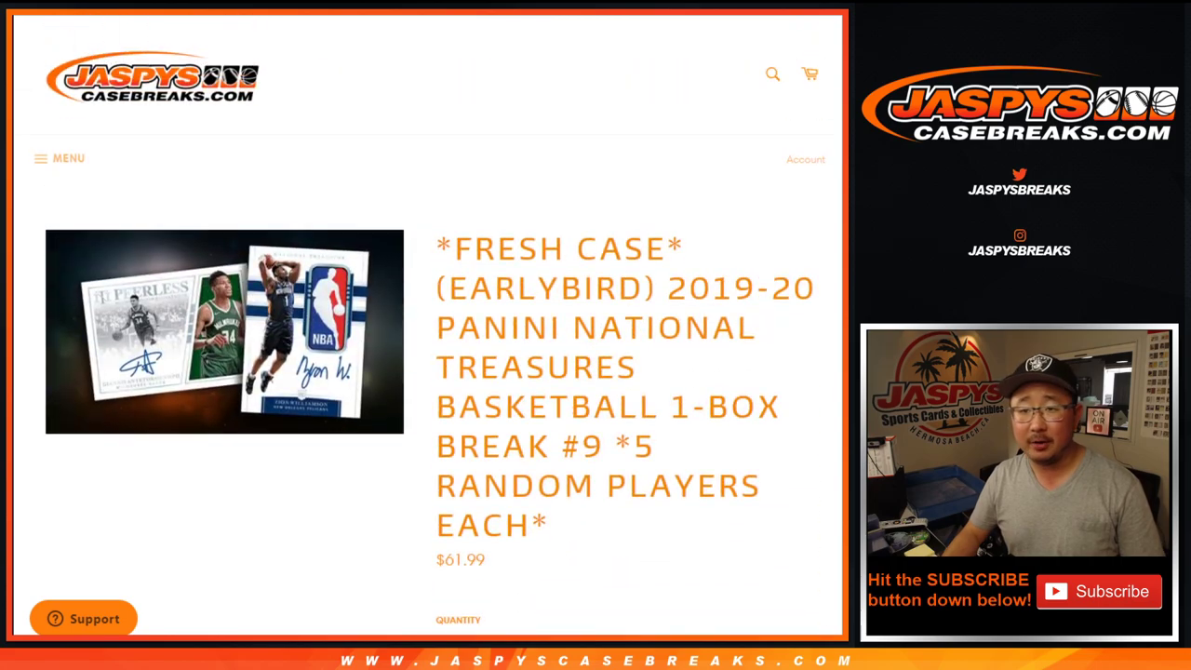
# Step: Copy the 30 green-highlighted names in A1:A30 of the /early bird sheet
pyautogui.scroll(10, 91, 190)
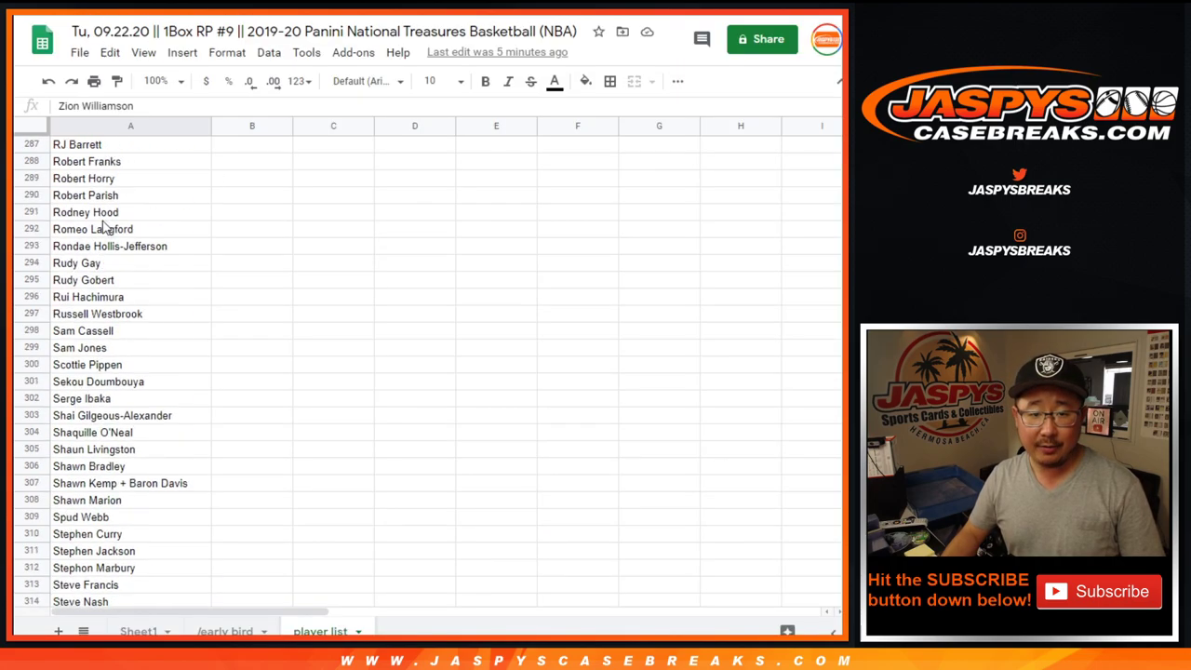
pyautogui.scroll(20, 428, 368)
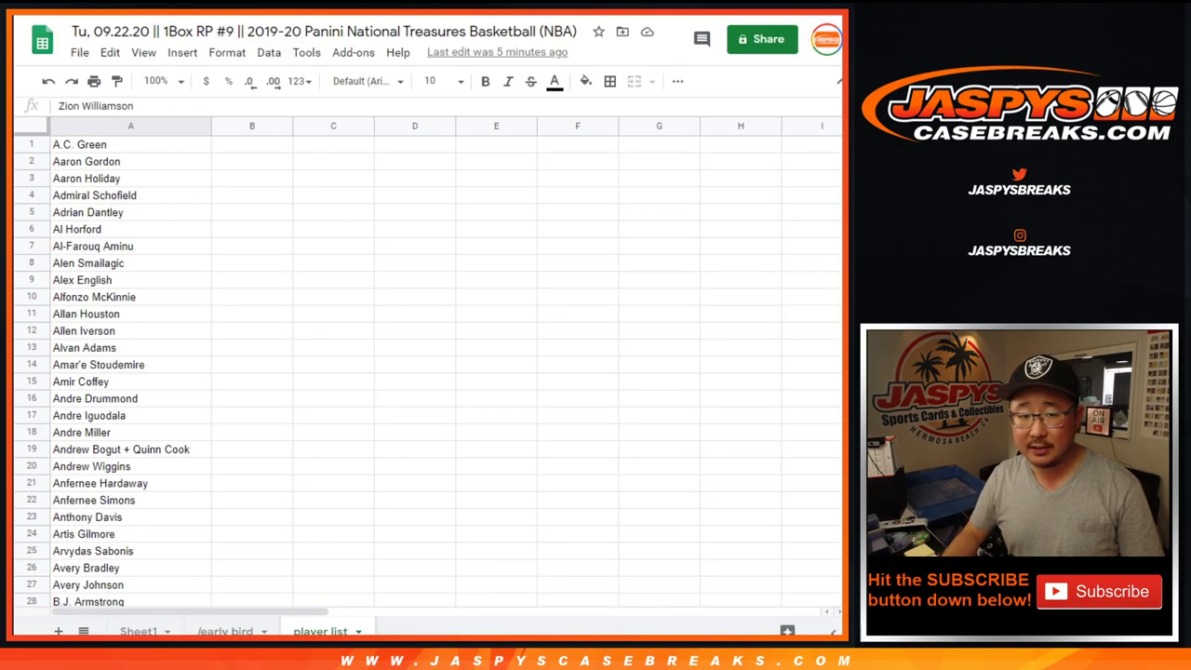
pyautogui.click(225, 631)
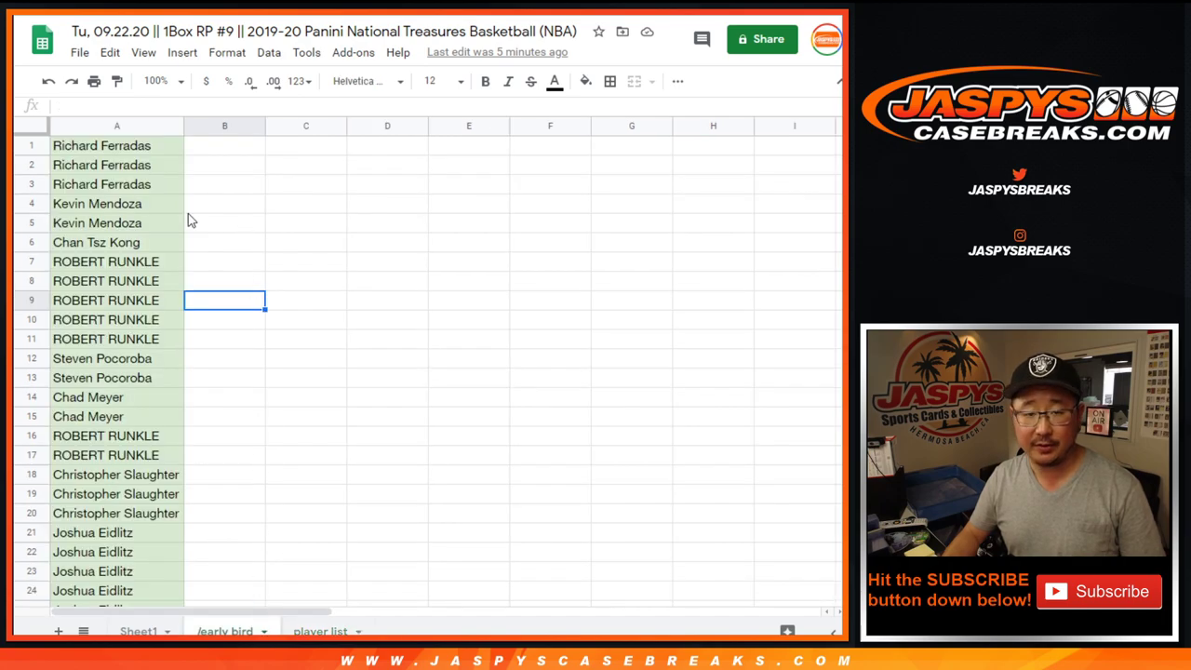
pyautogui.click(144, 149)
pyautogui.scroll(-5, 149, 358)
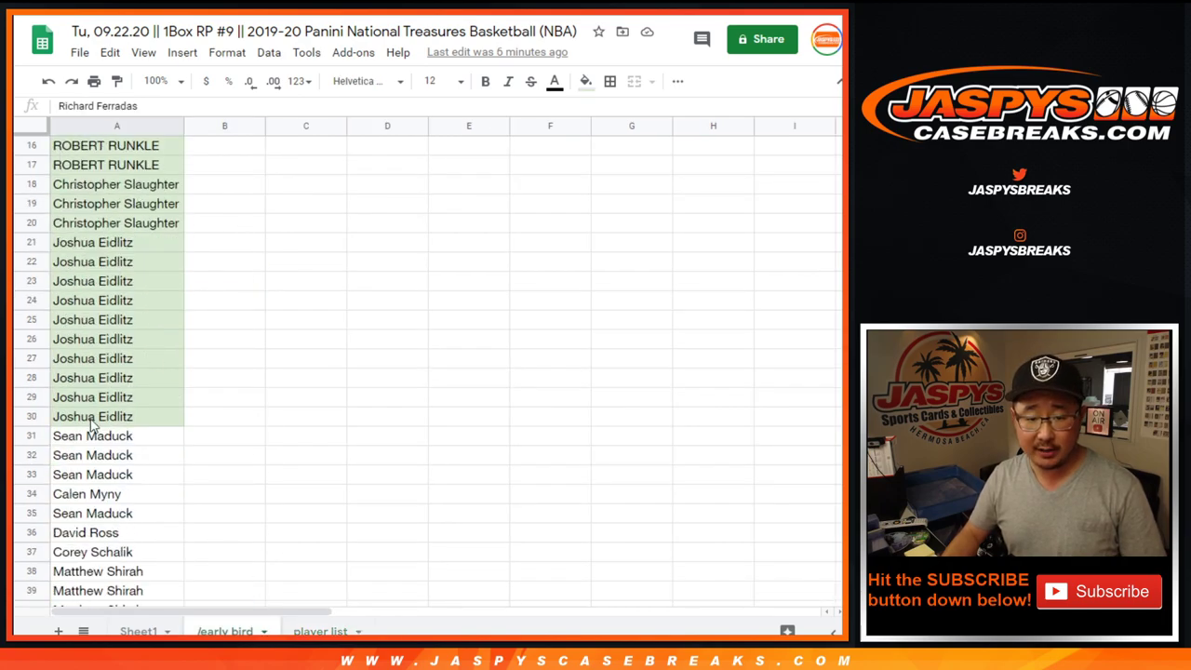
pyautogui.keyDown('shift'); pyautogui.click(93, 423); pyautogui.keyUp('shift')
pyautogui.scroll(-15, 255, 387)
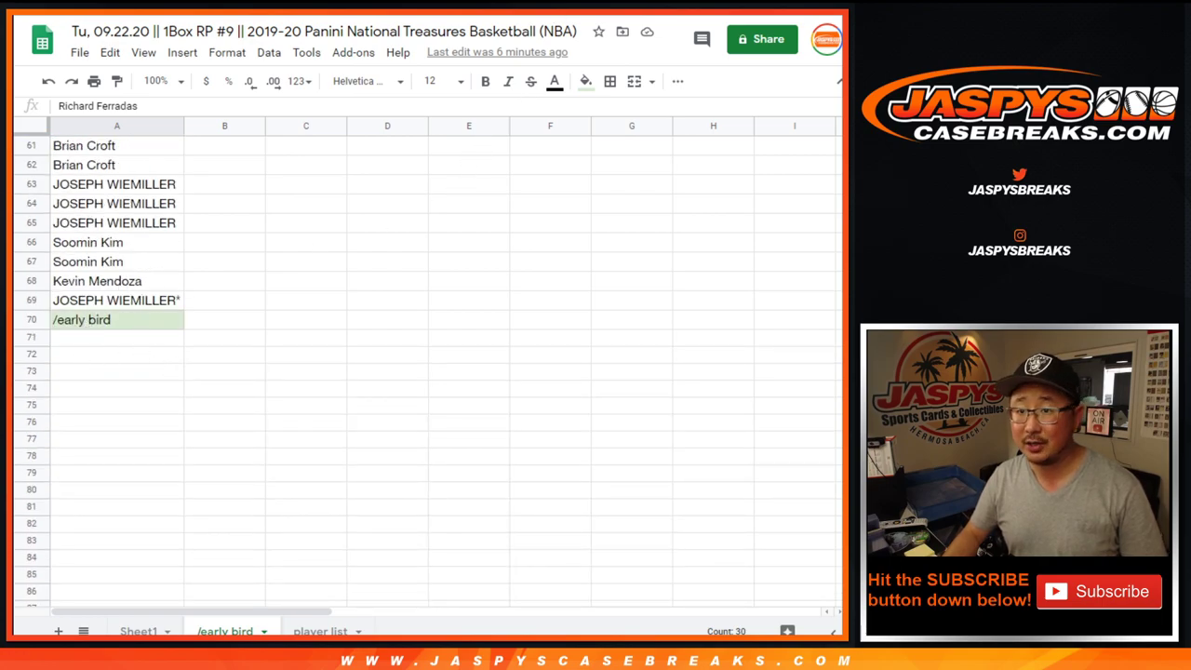
# Step: Switch to RANDOM.ORG's List Randomizer and paste the 30 copied names as the list items
pyautogui.hotkey('ctrl', 'Tab')
pyautogui.click(292, 314)
pyautogui.hotkey('ctrl', 'v')
pyautogui.scroll(5, 338, 364)
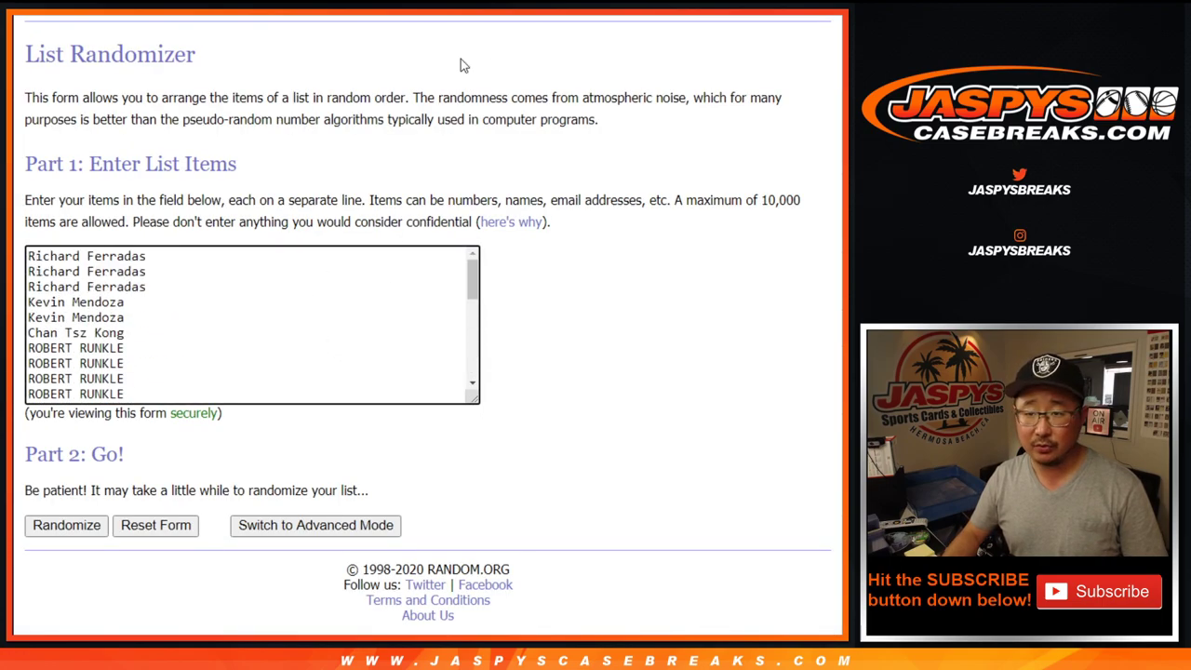
# Step: Review the early-bird offer on the break's product page and roll two dice in the Dice Roller
pyautogui.hotkey('ctrl', 'Tab')
pyautogui.hotkey('ctrl', 'Tab')
pyautogui.scroll(-3, 638, 379)
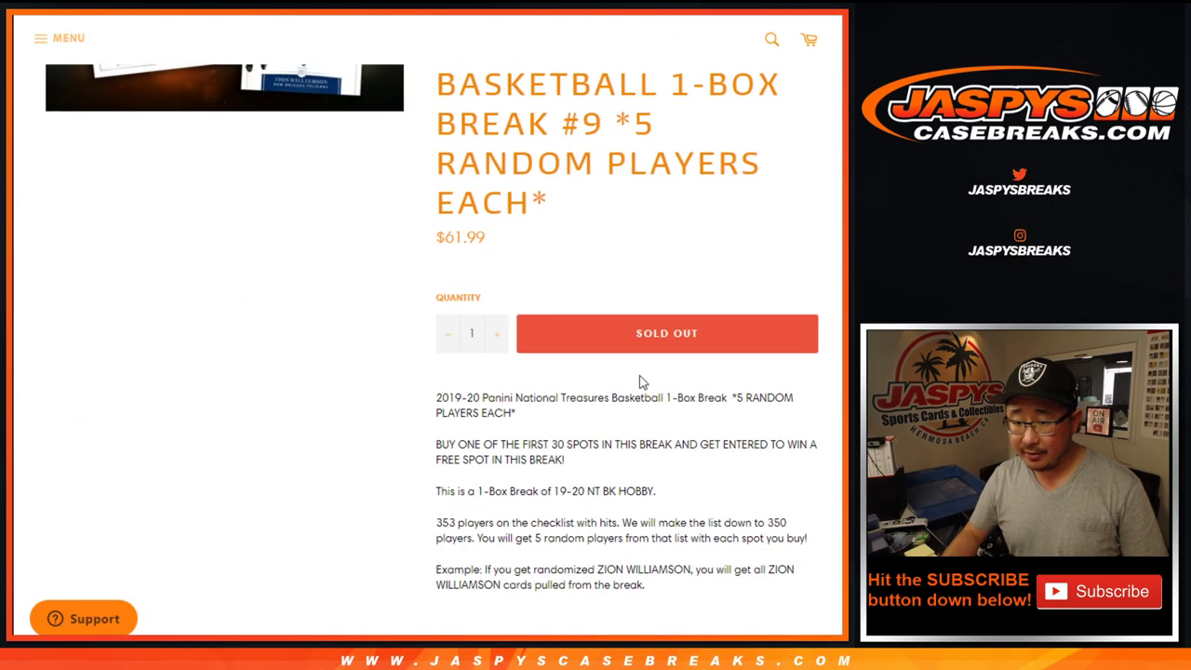
pyautogui.hotkey('ctrl', 'shift', 'Tab')
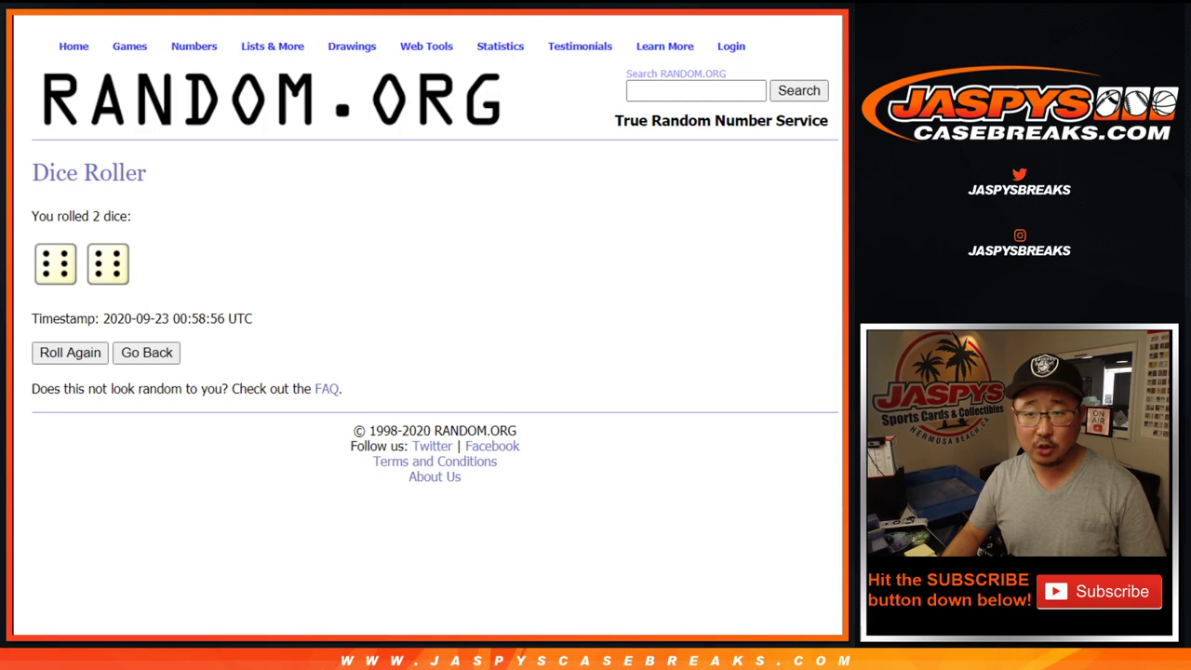
# Step: Randomize the early-bird list 12 times in the List Randomizer
pyautogui.hotkey('ctrl', 'shift', 'Tab')
pyautogui.click(44, 530)
pyautogui.click(43, 530)
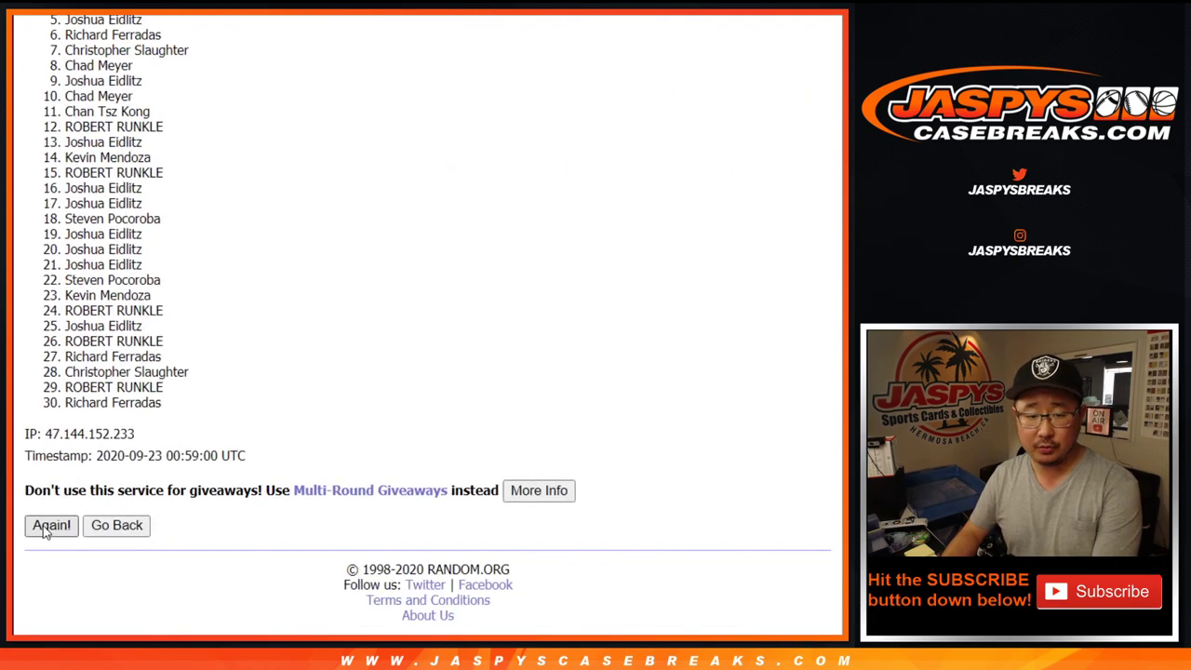
pyautogui.click(44, 530)
pyautogui.click(44, 530)
pyautogui.click(51, 526)
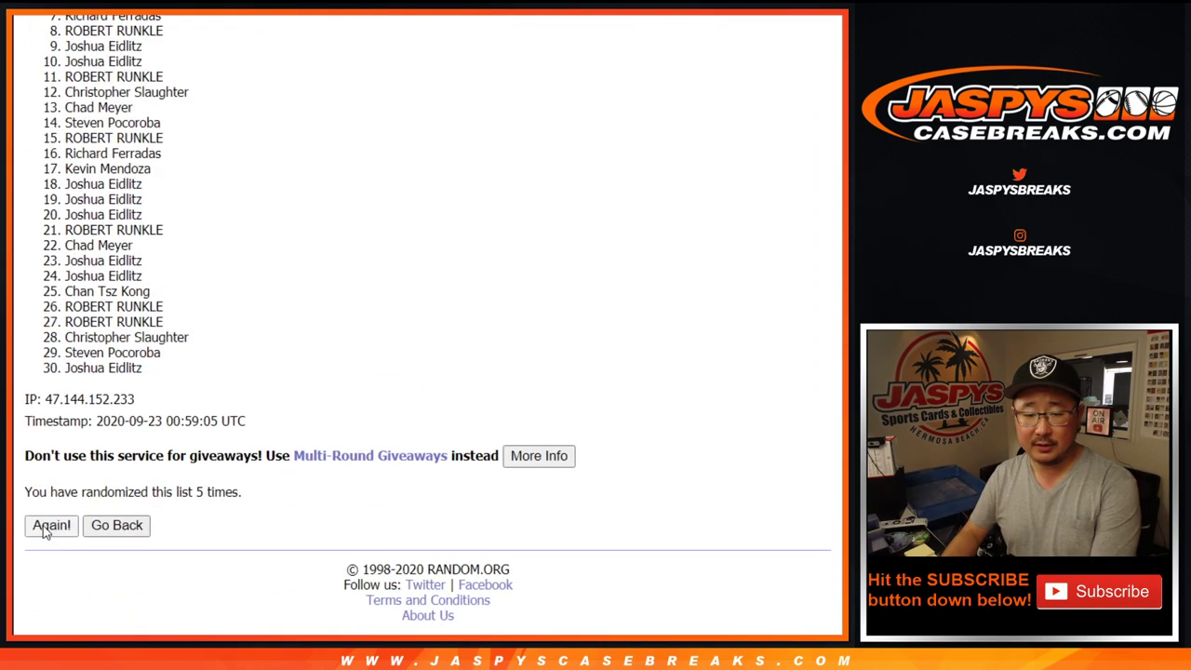
pyautogui.click(51, 525)
pyautogui.click(48, 526)
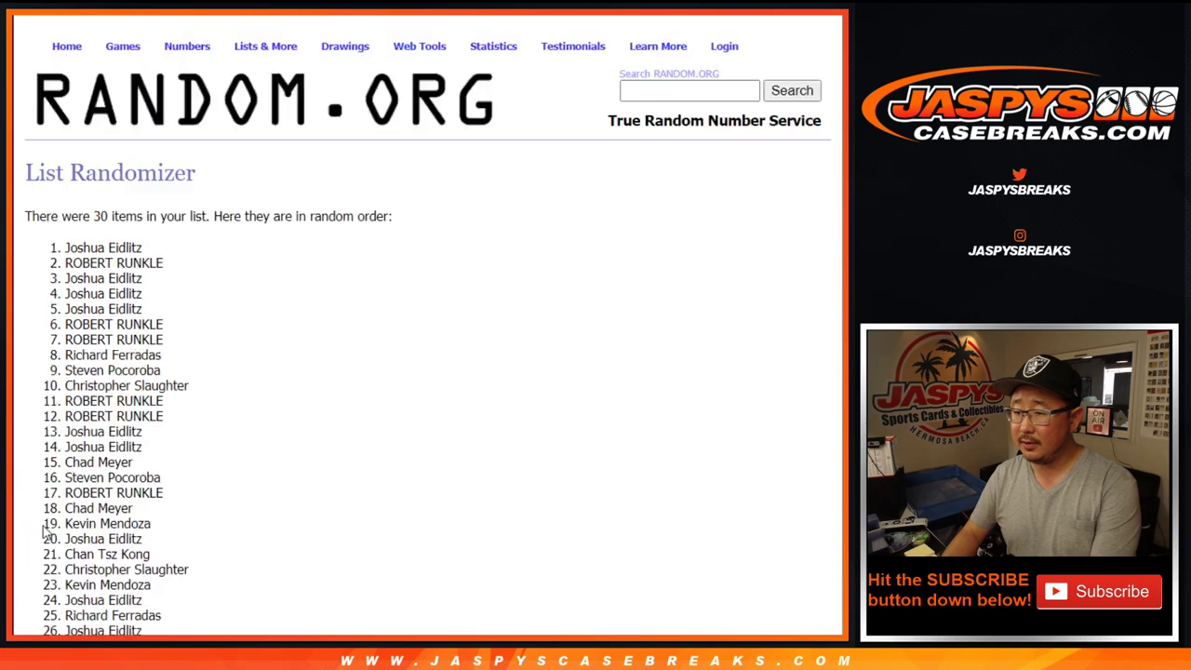
pyautogui.click(44, 528)
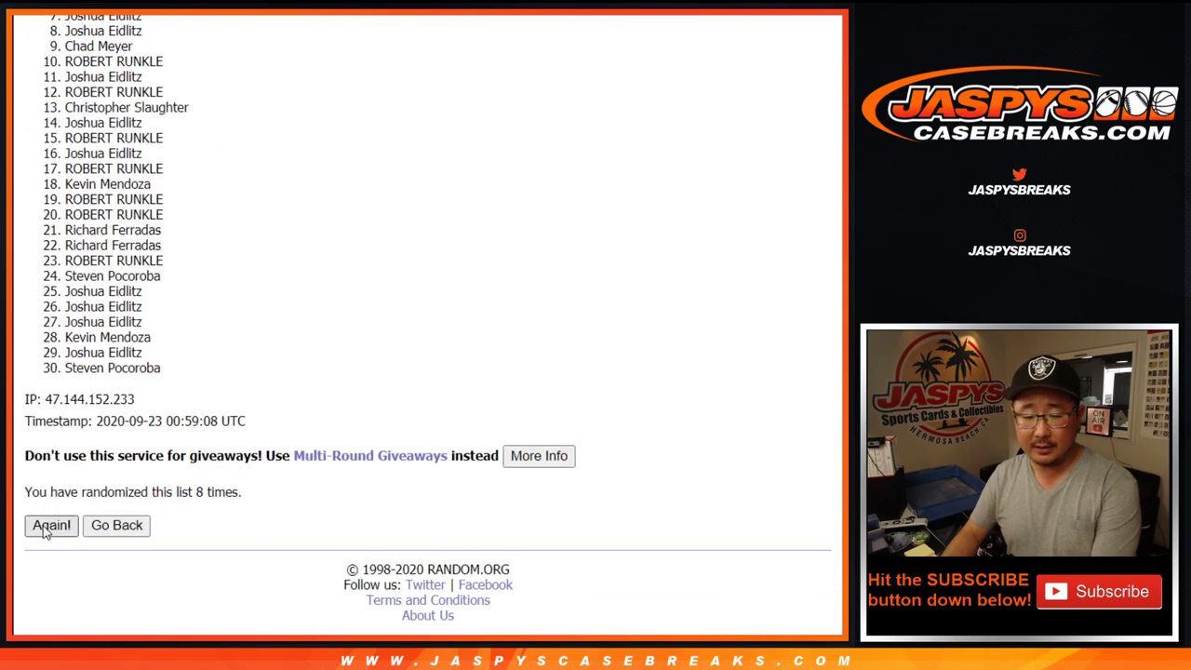
pyautogui.click(44, 526)
pyautogui.click(44, 527)
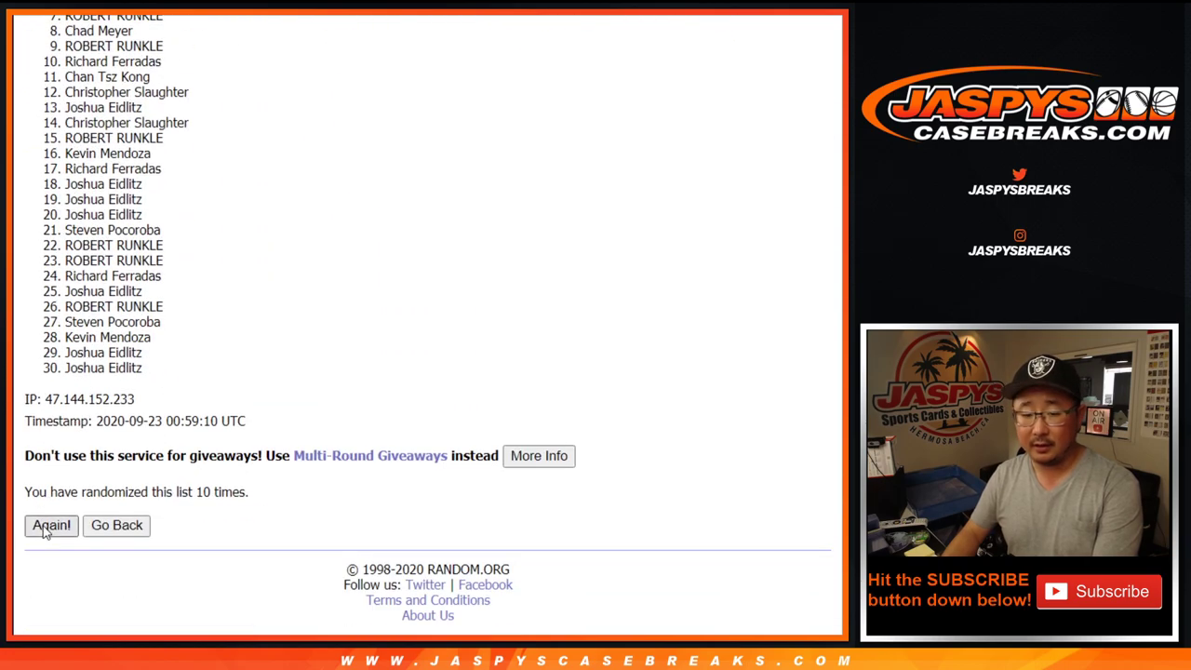
pyautogui.click(44, 528)
pyautogui.press('Return')
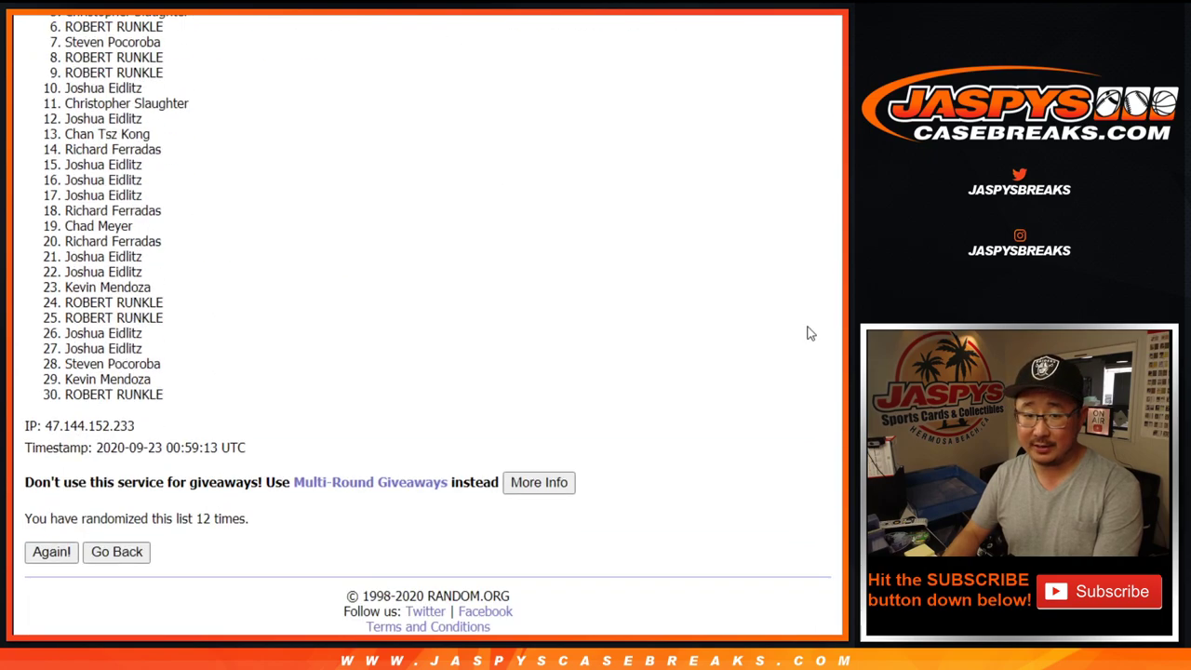
# Step: Copy the name ranked first in the randomized early-bird list
pyautogui.scroll(2, 428, 325)
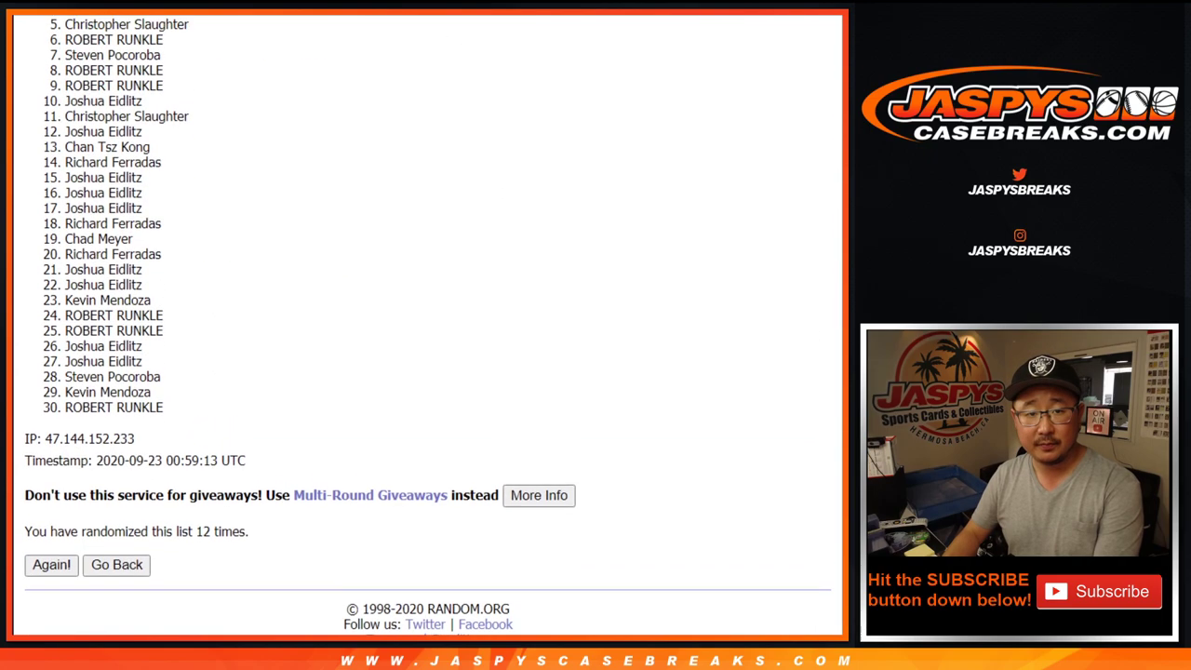
pyautogui.scroll(1, 428, 326)
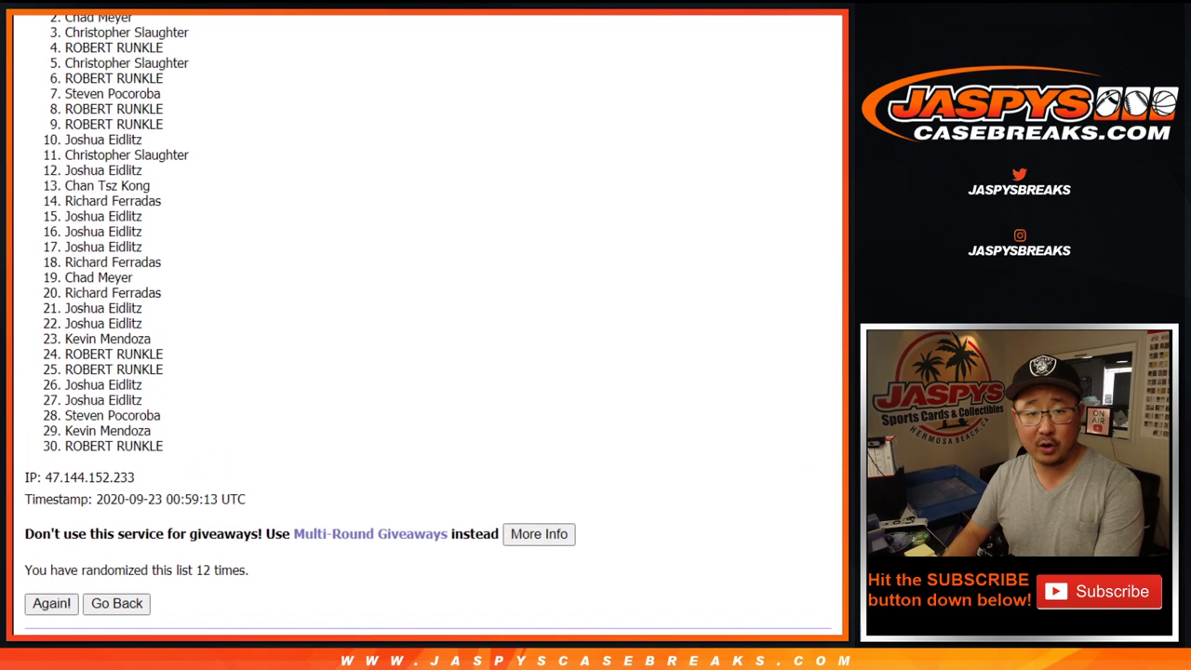
pyautogui.scroll(1, 428, 325)
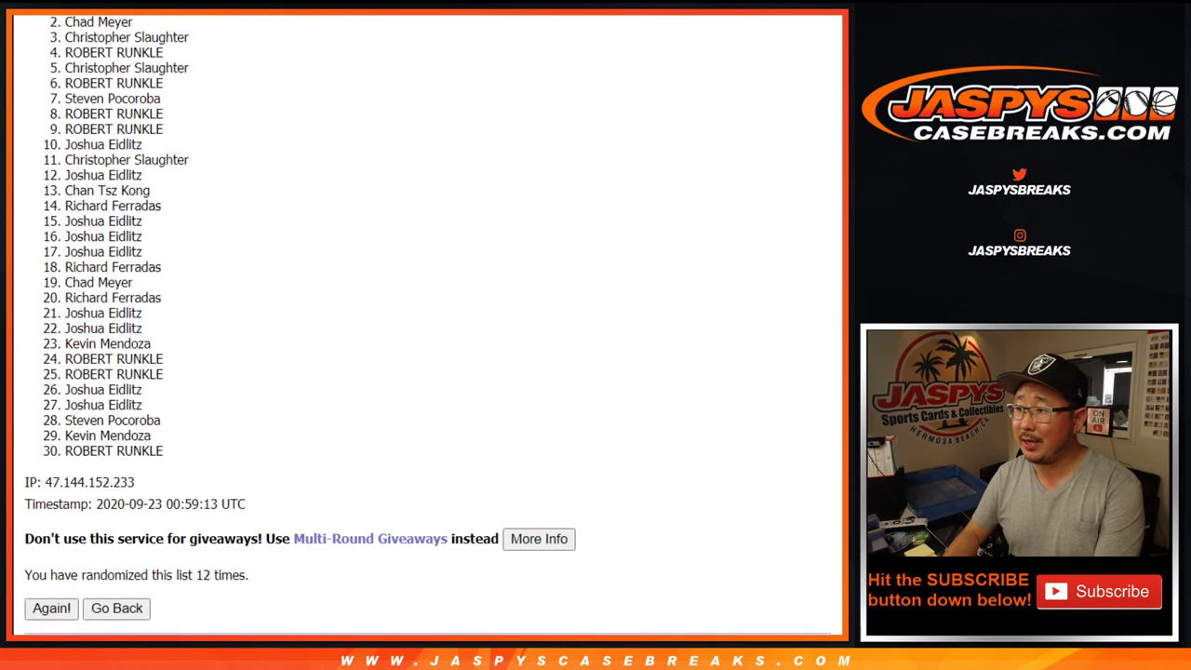
pyautogui.scroll(1, 427, 326)
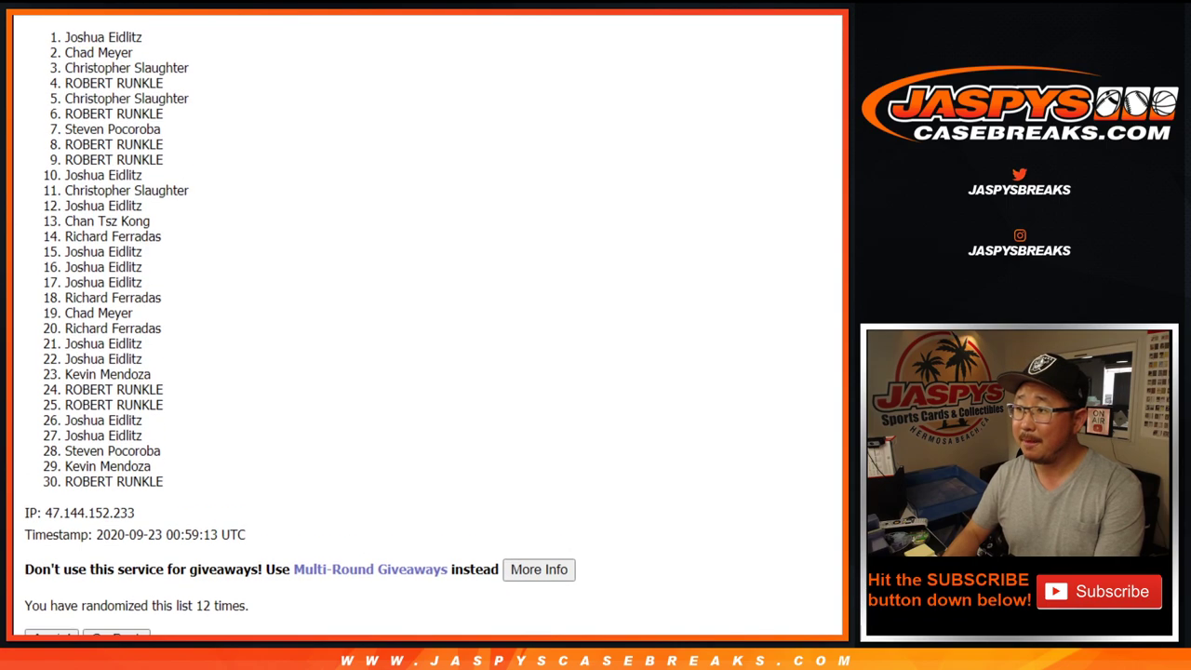
pyautogui.moveTo(67, 38); pyautogui.dragTo(146, 36)
pyautogui.hotkey('ctrl', 'c')
pyautogui.scroll(1, 158, 42)
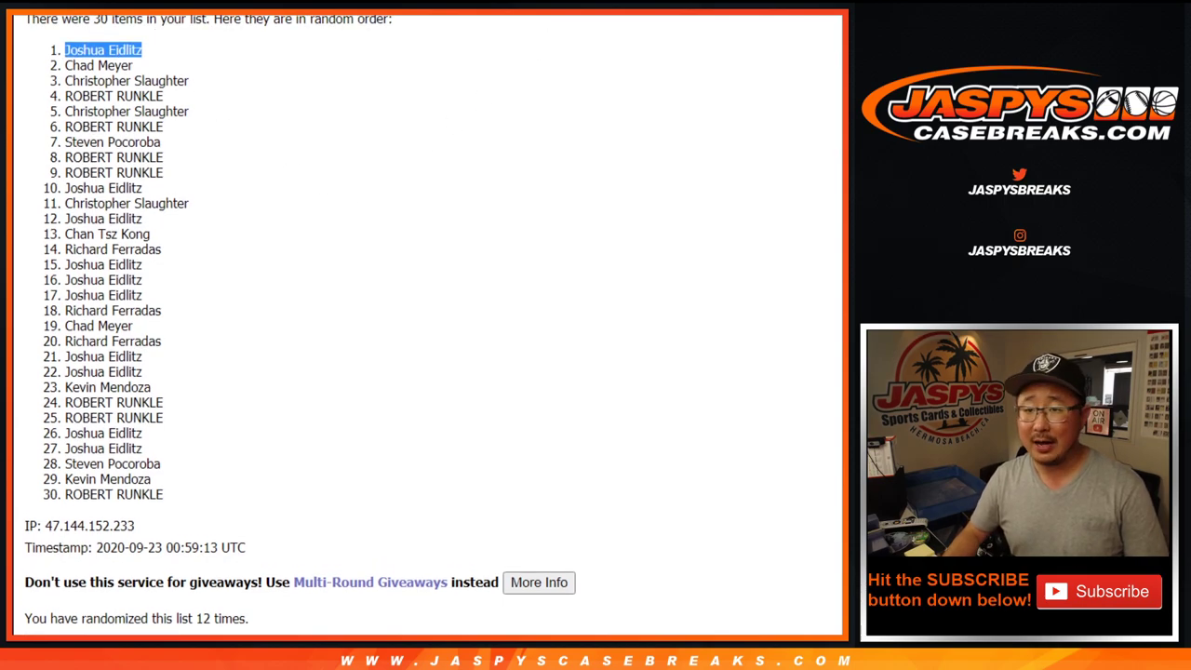
# Step: Paste the winner's name in front of "/early bird" in cell A70 of the /early bird sheet
pyautogui.hotkey('alt', 'Tab')
pyautogui.scroll(15, 153, 270)
pyautogui.scroll(-3, 154, 279)
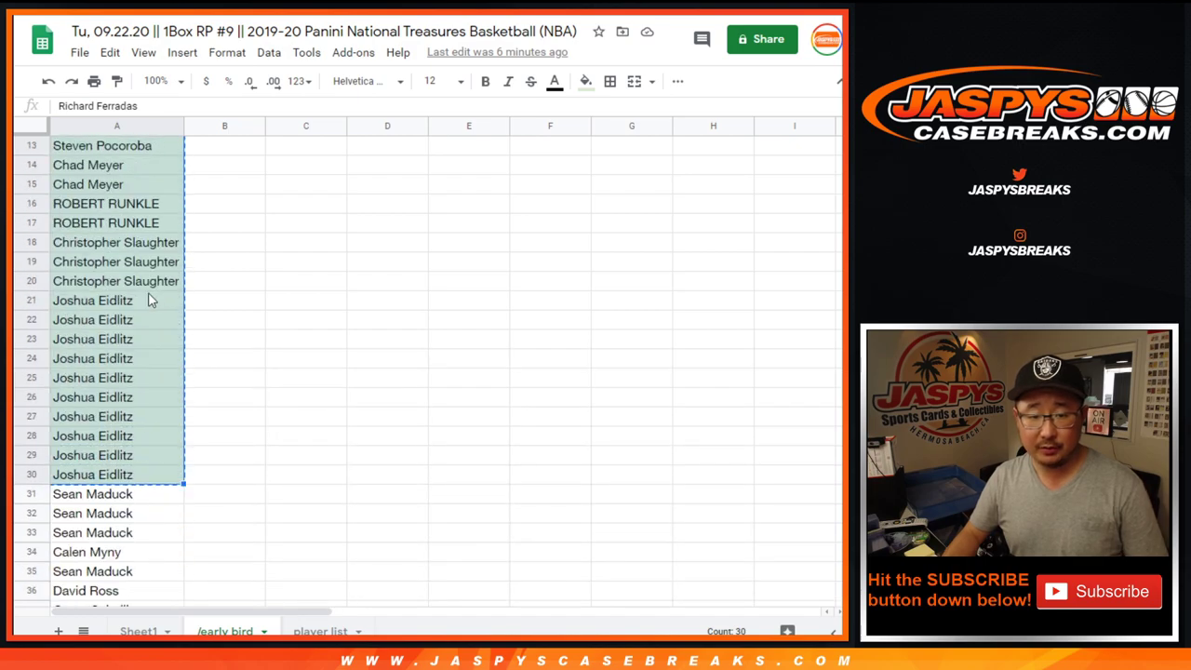
pyautogui.click(152, 299)
pyautogui.scroll(-10, 159, 325)
pyautogui.scroll(-5, 154, 321)
pyautogui.click(158, 340)
pyautogui.click(163, 359)
pyautogui.tripleClick(164, 361)
pyautogui.press('Home')
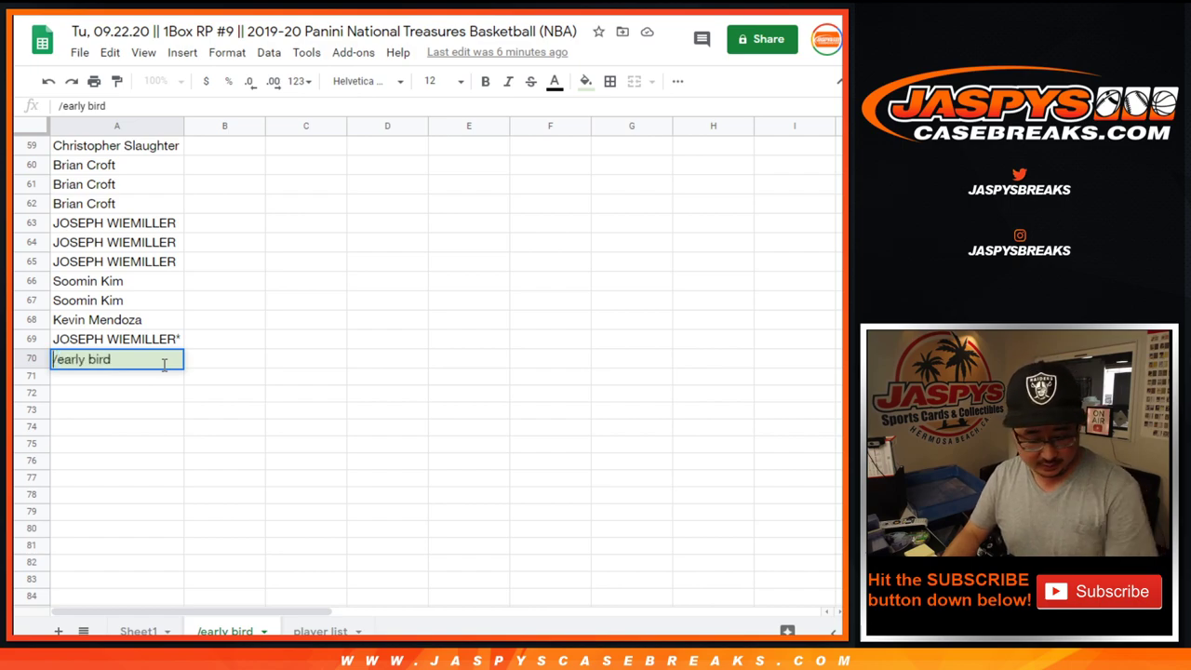
pyautogui.hotkey('ctrl', 'v')
pyautogui.press('Return')
pyautogui.click(135, 302)
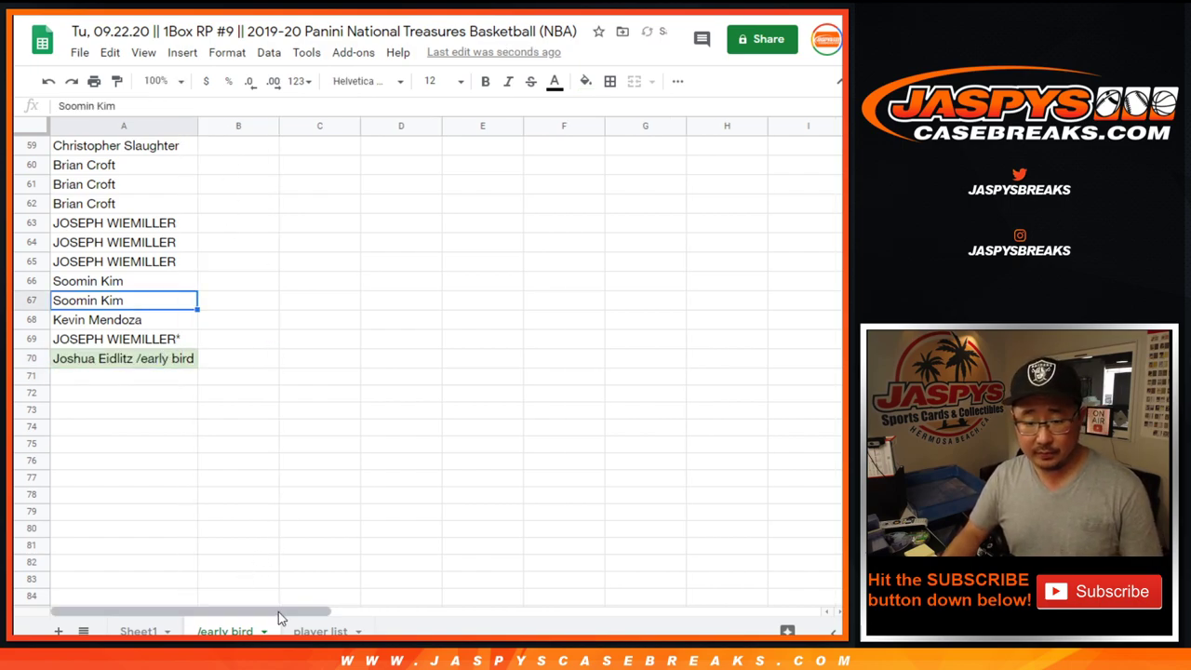
# Step: Check which row the last entry of the player list sheet occupies
pyautogui.click(293, 630)
pyautogui.scroll(-2, 130, 488)
pyautogui.click(122, 485)
pyautogui.hotkey('ctrl', 'Down')
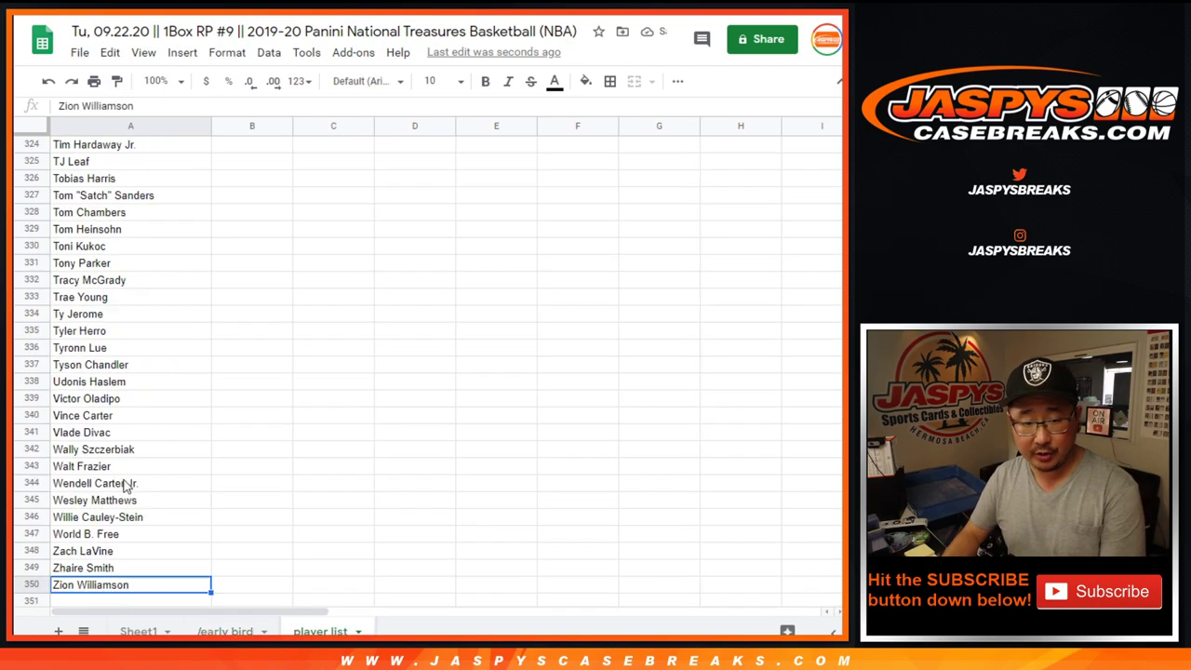
pyautogui.scroll(-2, 122, 485)
pyautogui.click(31, 466)
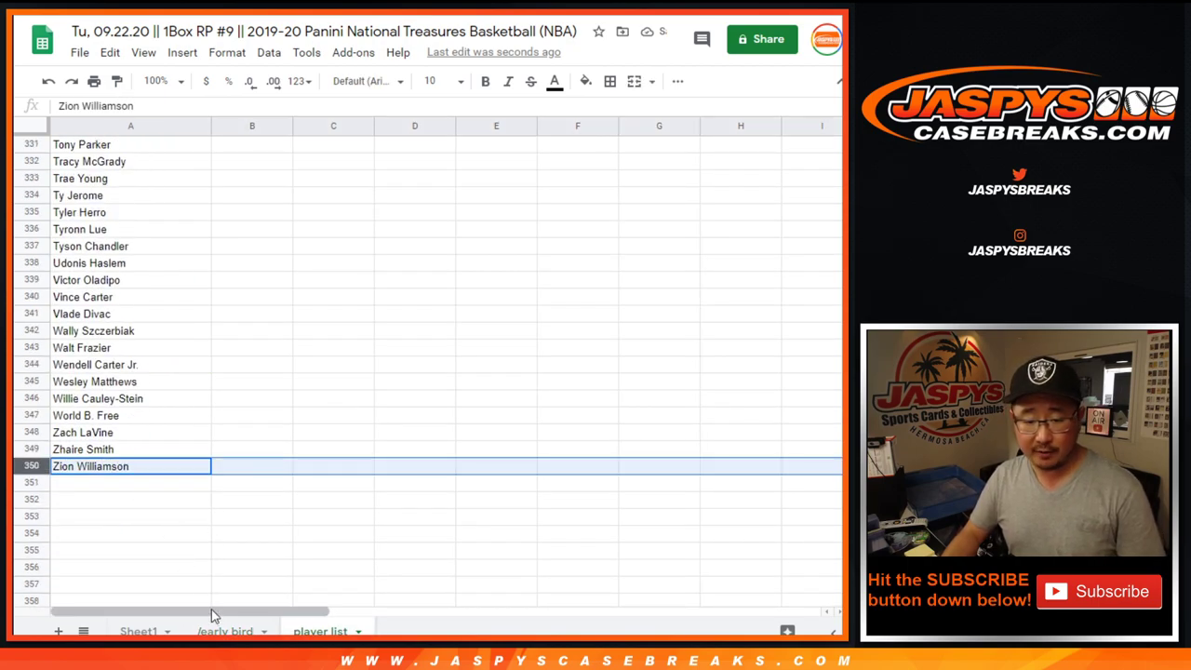
# Step: Copy the 70 names in A1:A70 of the /early bird sheet and paste them starting at A71
pyautogui.click(224, 630)
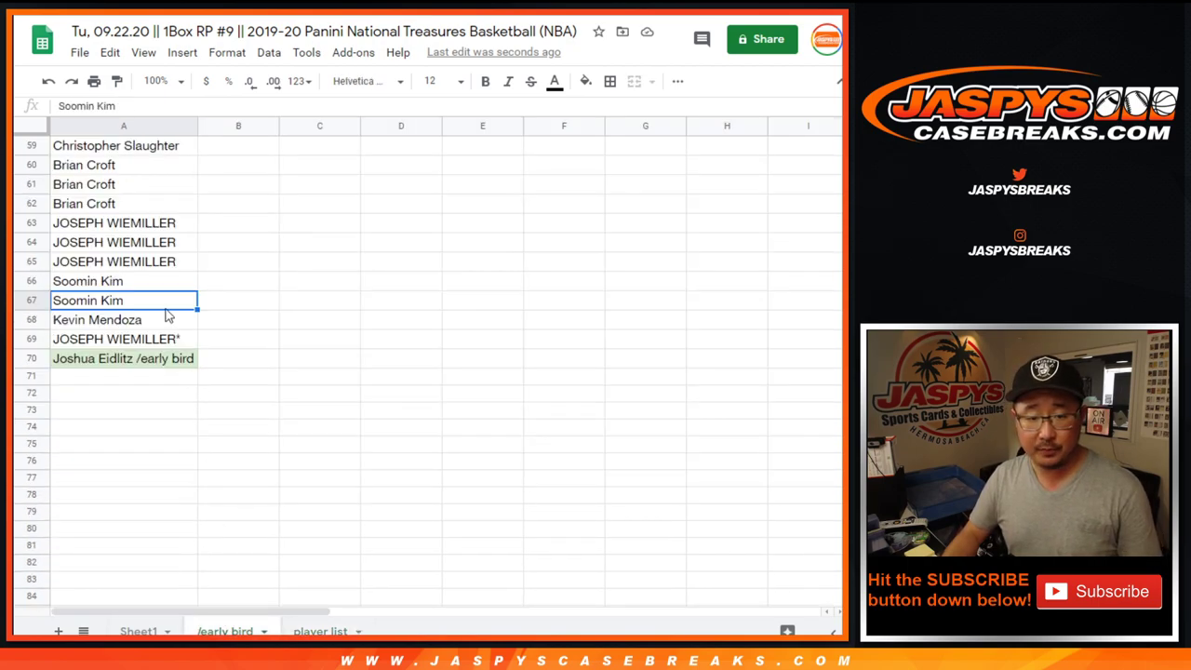
pyautogui.click(165, 378)
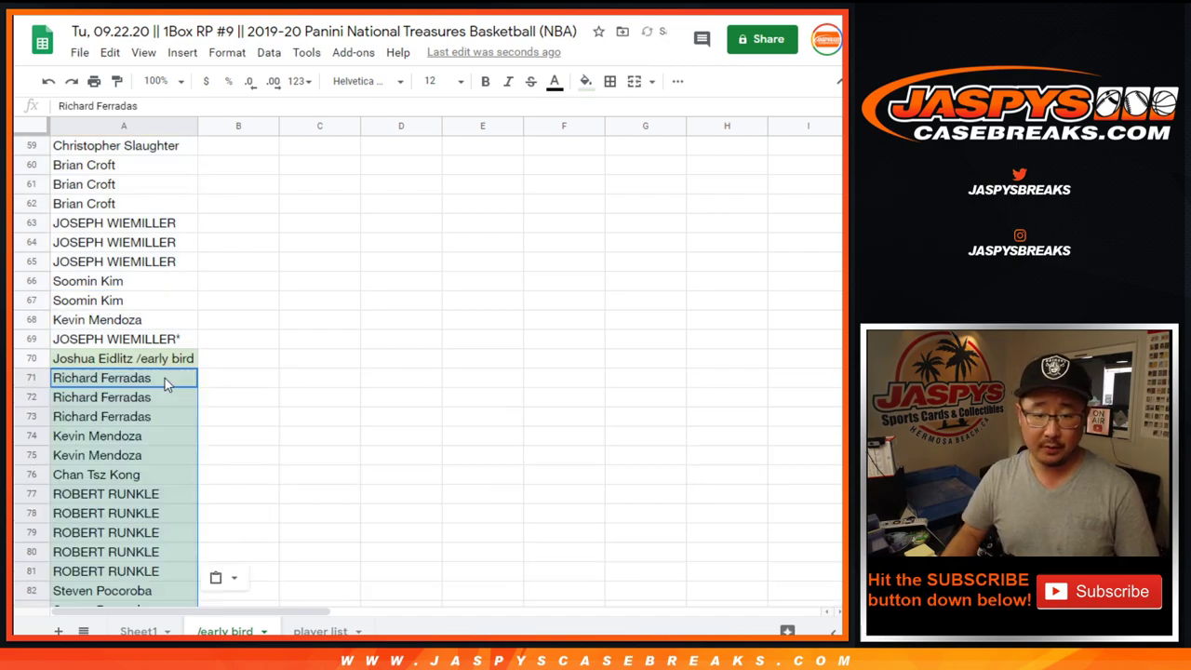
pyautogui.hotkey('ctrl', 'v')
pyautogui.scroll(-6, 192, 389)
pyautogui.scroll(-10, 192, 389)
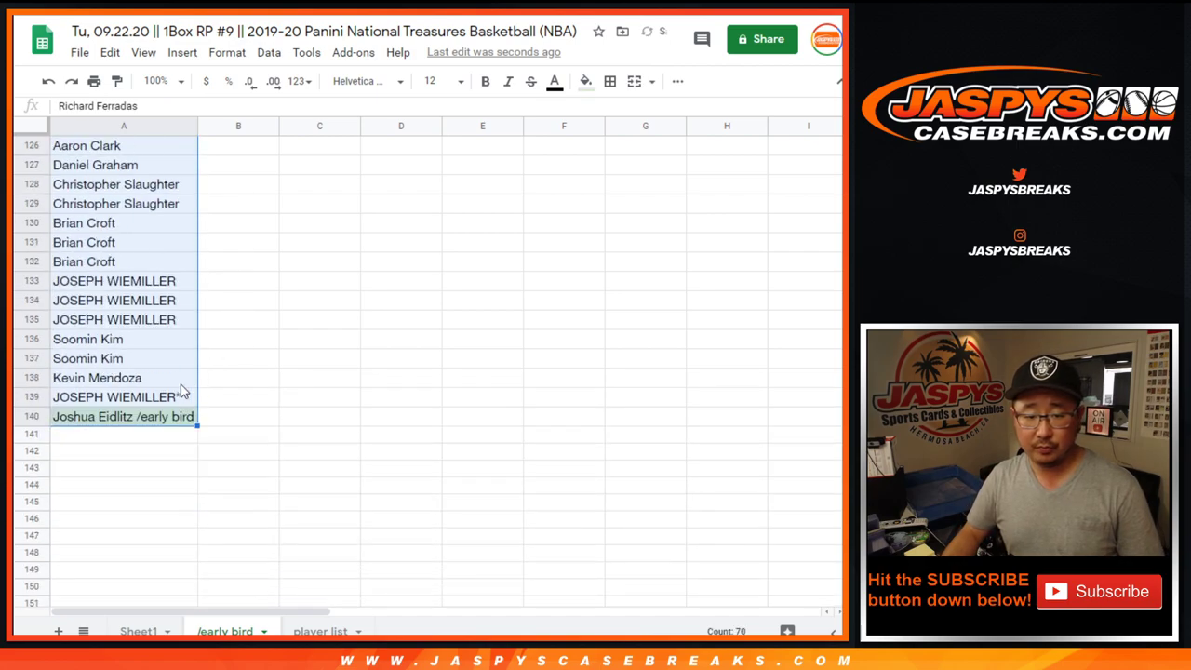
# Step: Paste two more copies of the 70-name block starting at A141 and A211
pyautogui.click(146, 434)
pyautogui.hotkey('ctrl', 'v')
pyautogui.scroll(-20, 156, 419)
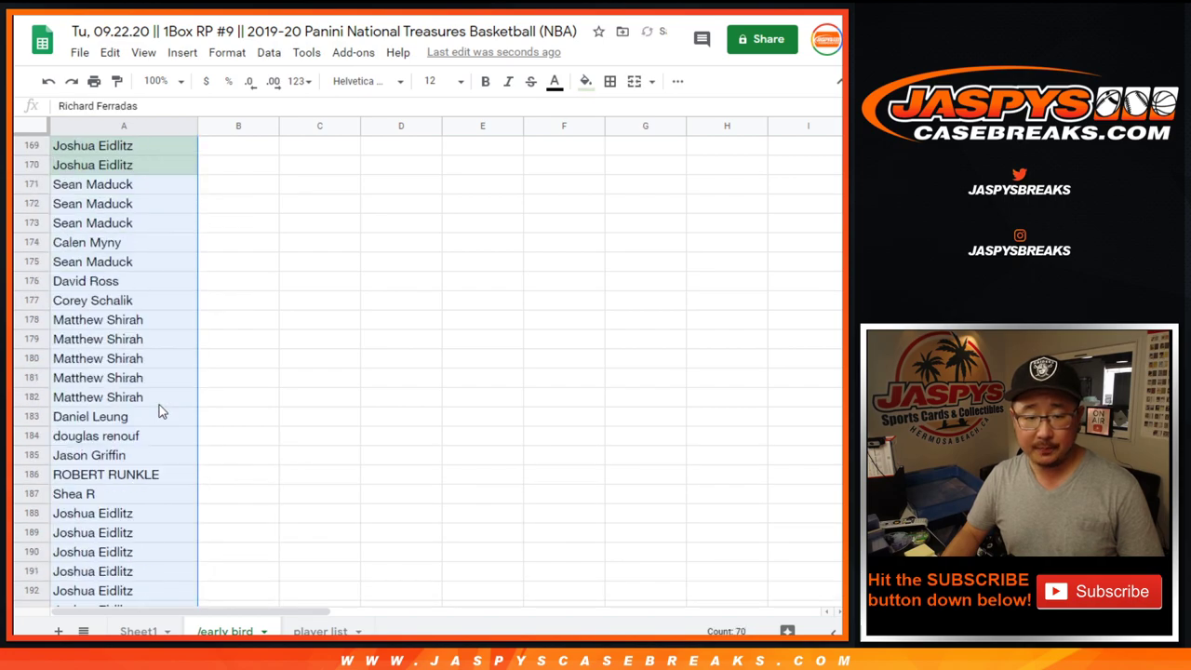
pyautogui.click(167, 341)
pyautogui.hotkey('ctrl', 'v')
pyautogui.scroll(-20, 169, 341)
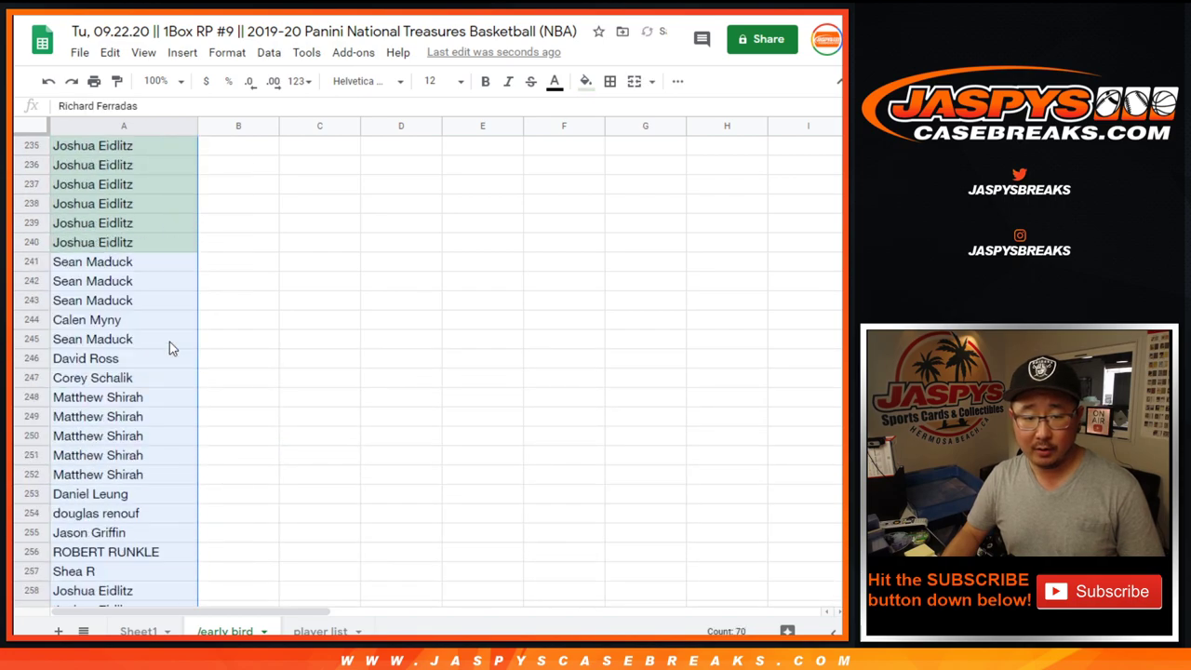
# Step: Paste another copy of the 70-name block at A281 and check that the list ends at row 350
pyautogui.scroll(-3, 169, 341)
pyautogui.click(133, 274)
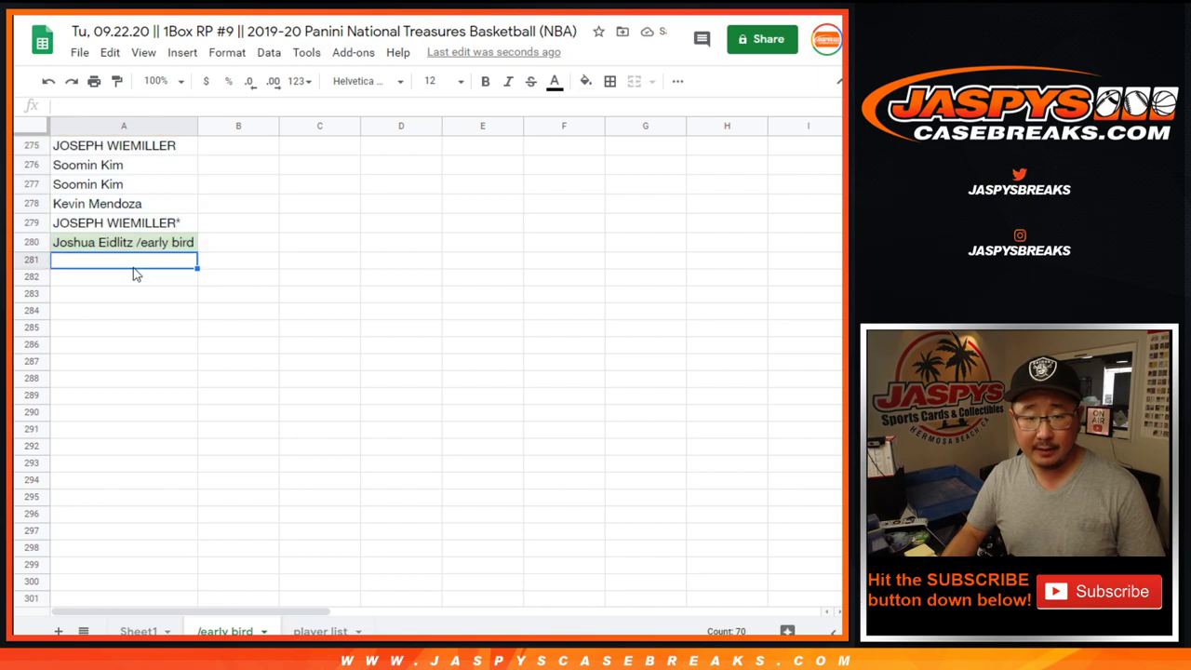
pyautogui.hotkey('ctrl', 'v')
pyautogui.scroll(-9, 164, 353)
pyautogui.scroll(-10, 160, 354)
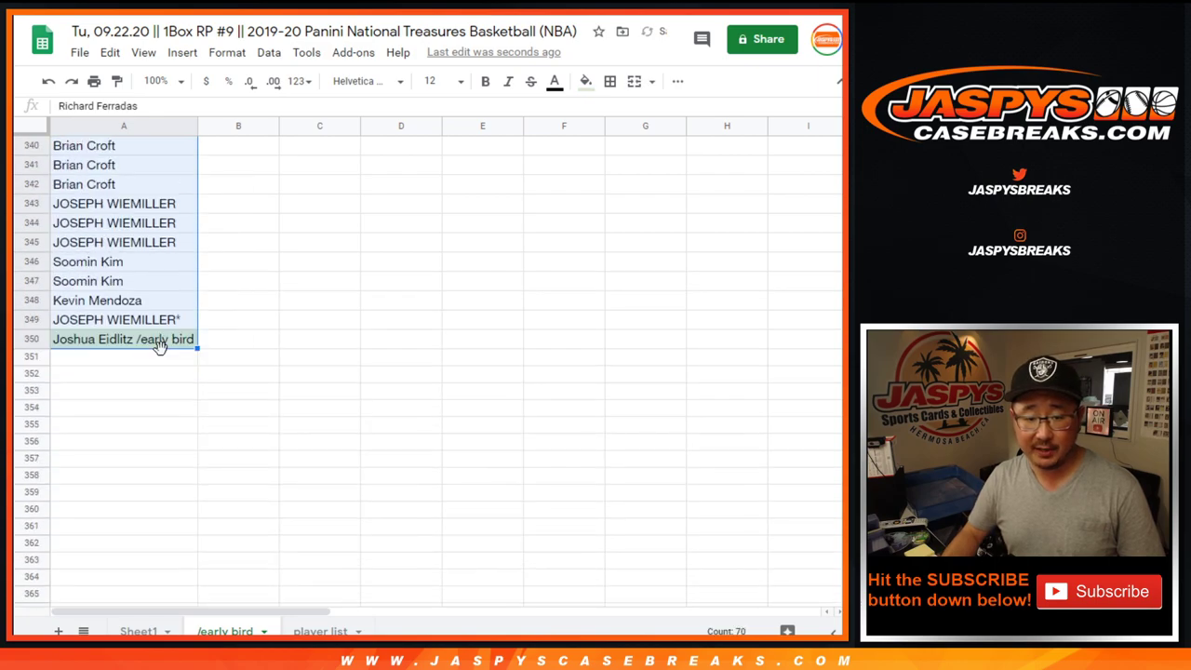
pyautogui.click(28, 339)
pyautogui.click(144, 244)
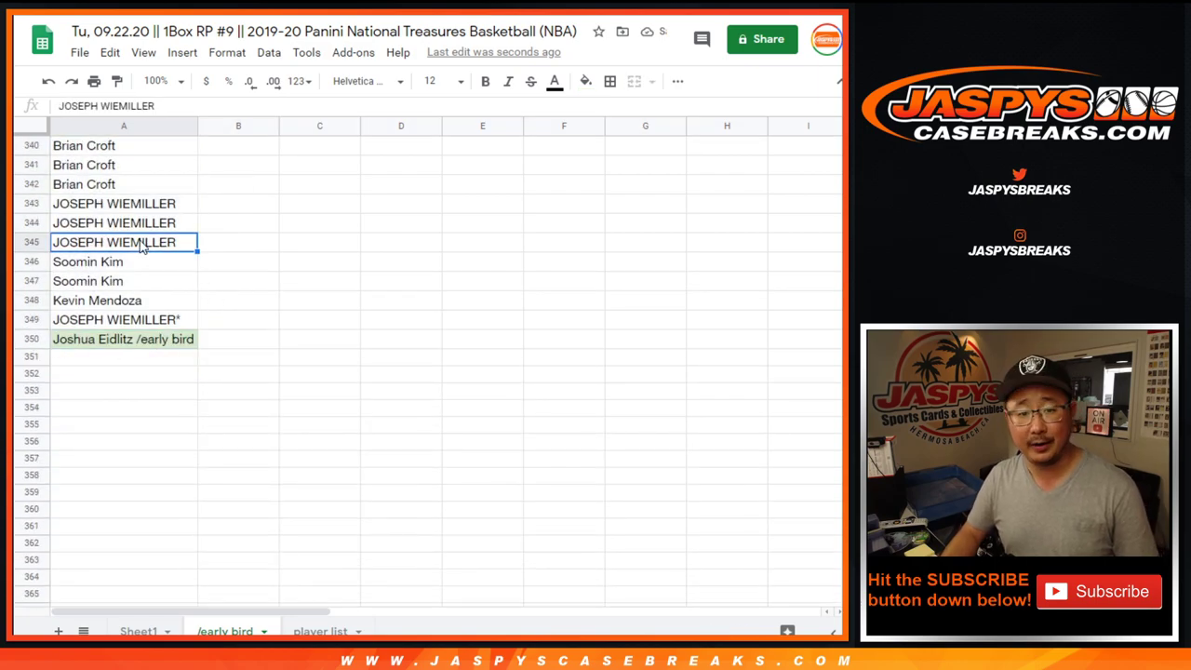
# Step: Copy all 350 names from the /early bird sheet and paste them into the List Randomizer, returning to the blank Sheet1
pyautogui.hotkey('ctrl', 'a')
pyautogui.click(151, 631)
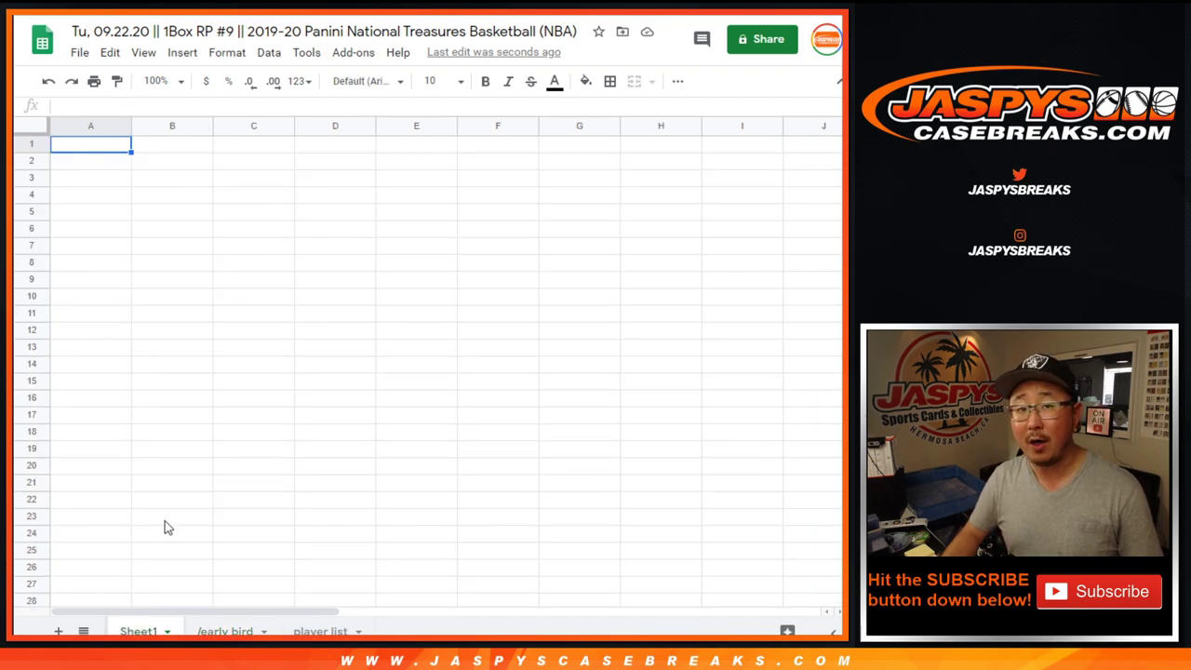
pyautogui.hotkey('ctrl', 'Tab')
pyautogui.click(233, 321)
pyautogui.hotkey('ctrl', 'v')
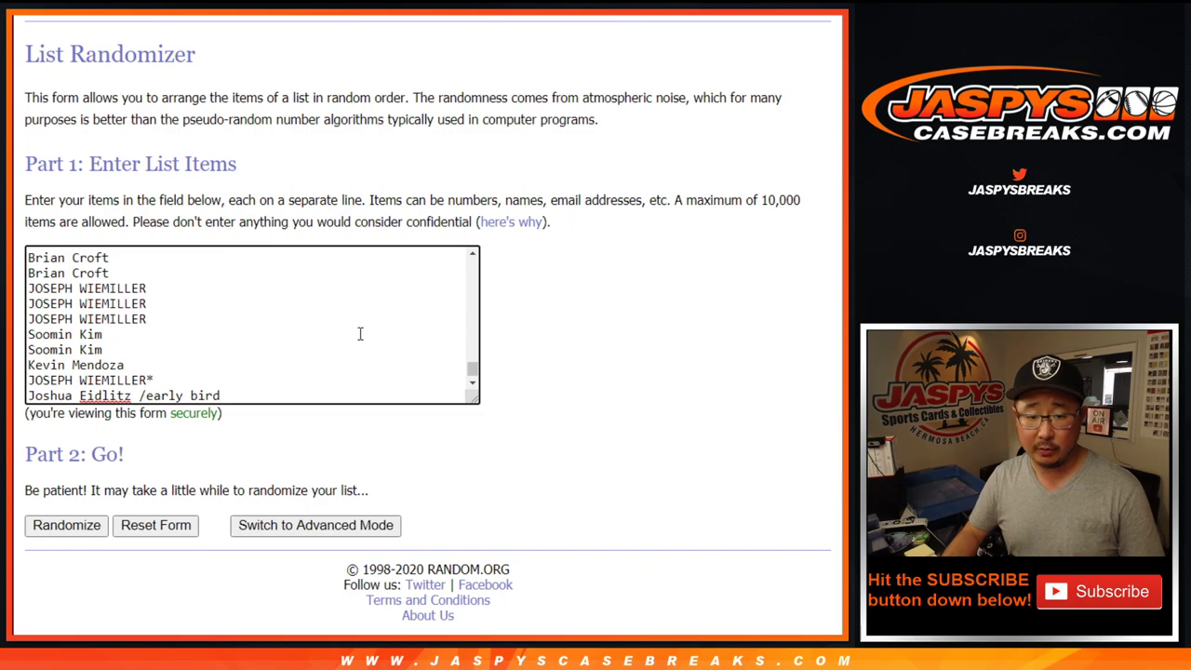
pyautogui.hotkey('ctrl', 'shift', 'Tab')
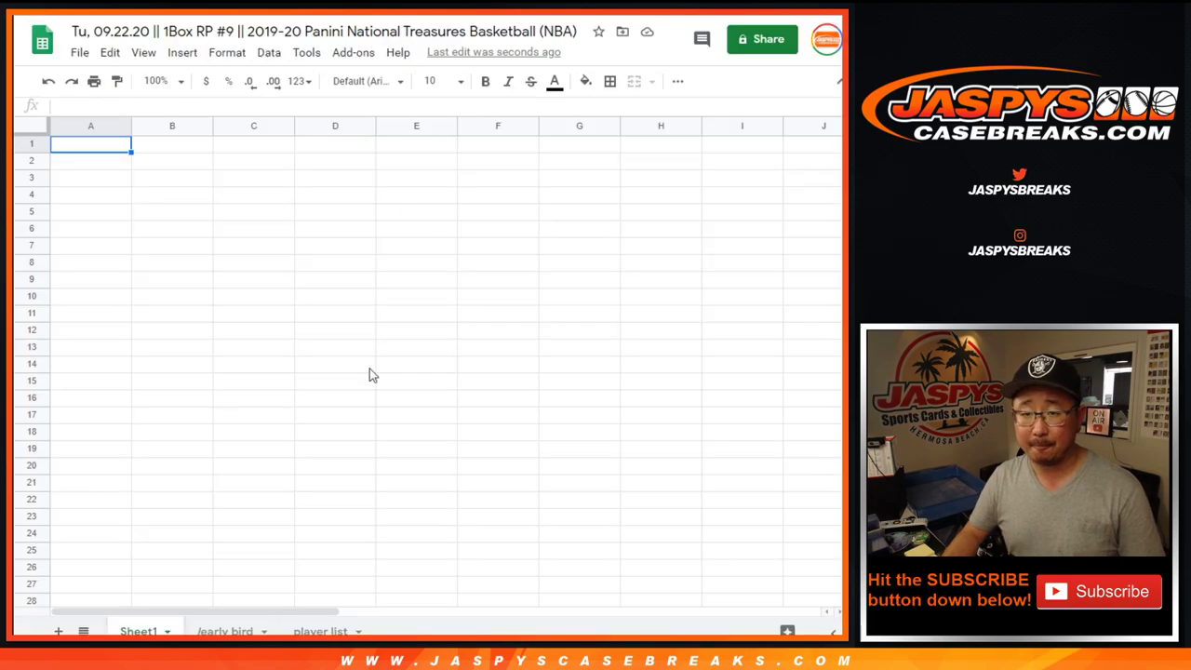
# Step: Copy all 350 players from the player list sheet and paste them into the second List Randomizer form
pyautogui.click(298, 625)
pyautogui.click(111, 246)
pyautogui.hotkey('ctrl', 'a')
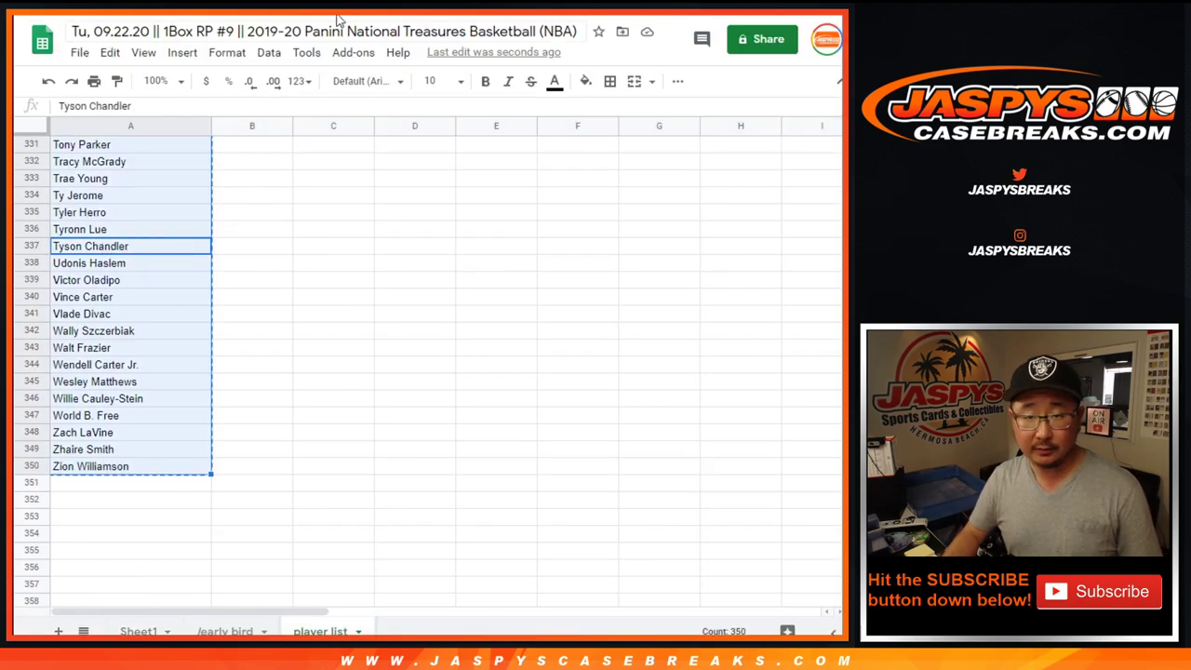
pyautogui.hotkey('ctrl', 'Tab')
pyautogui.click(255, 304)
pyautogui.hotkey('ctrl', 'v')
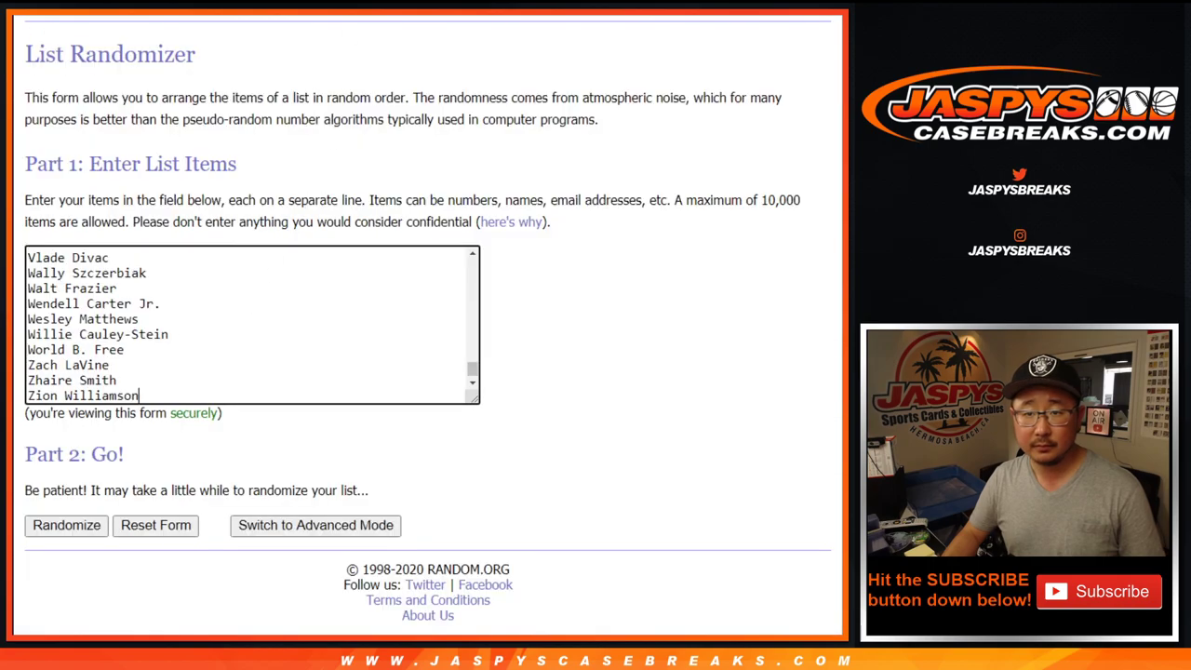
# Step: Return to the blank Sheet1 and roll two virtual dice in the RANDOM.ORG Dice Roller
pyautogui.hotkey('ctrl', 'shift', 'Tab')
pyautogui.click(144, 628)
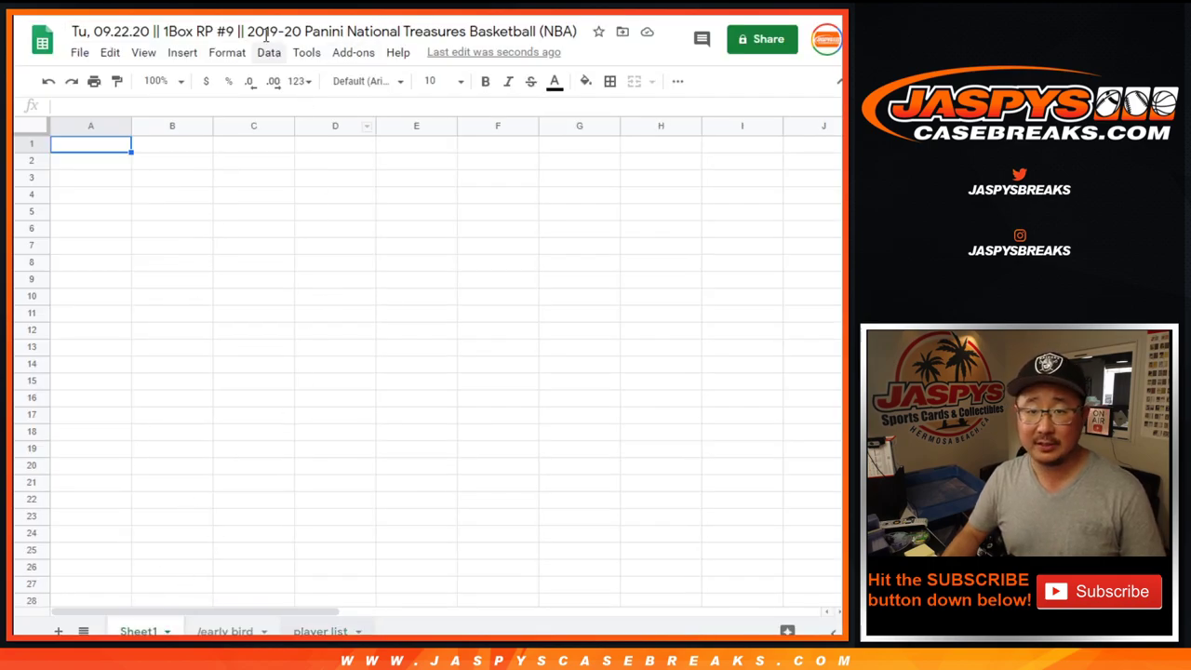
pyautogui.hotkey('ctrl', 'Tab')
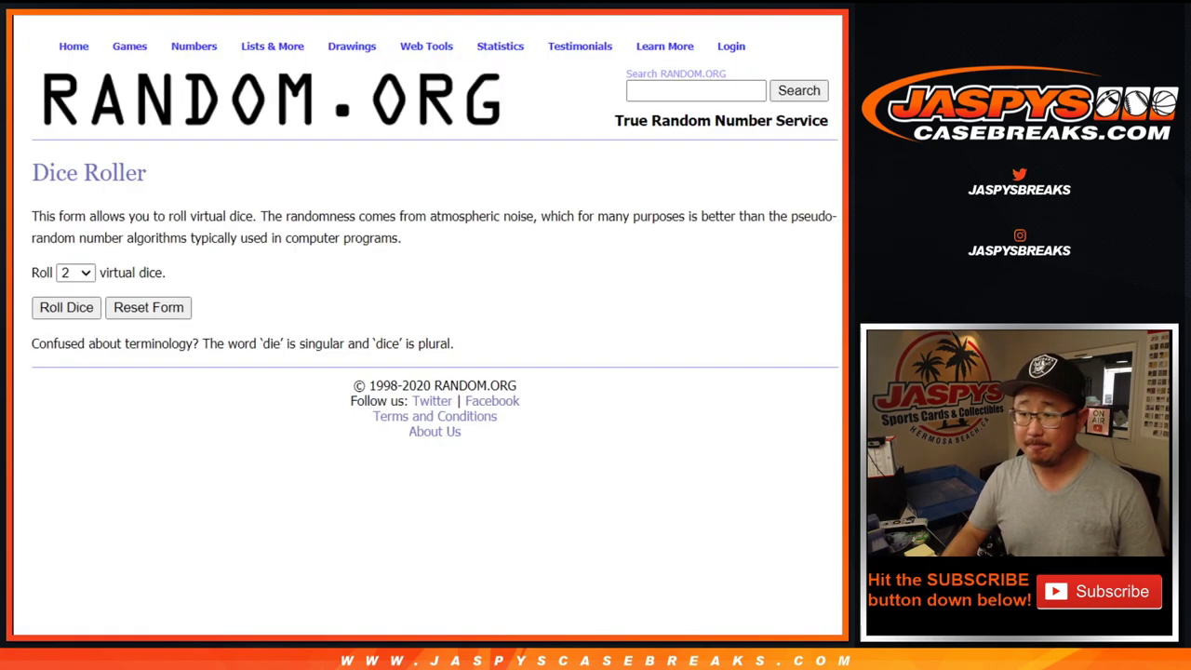
pyautogui.click(66, 310)
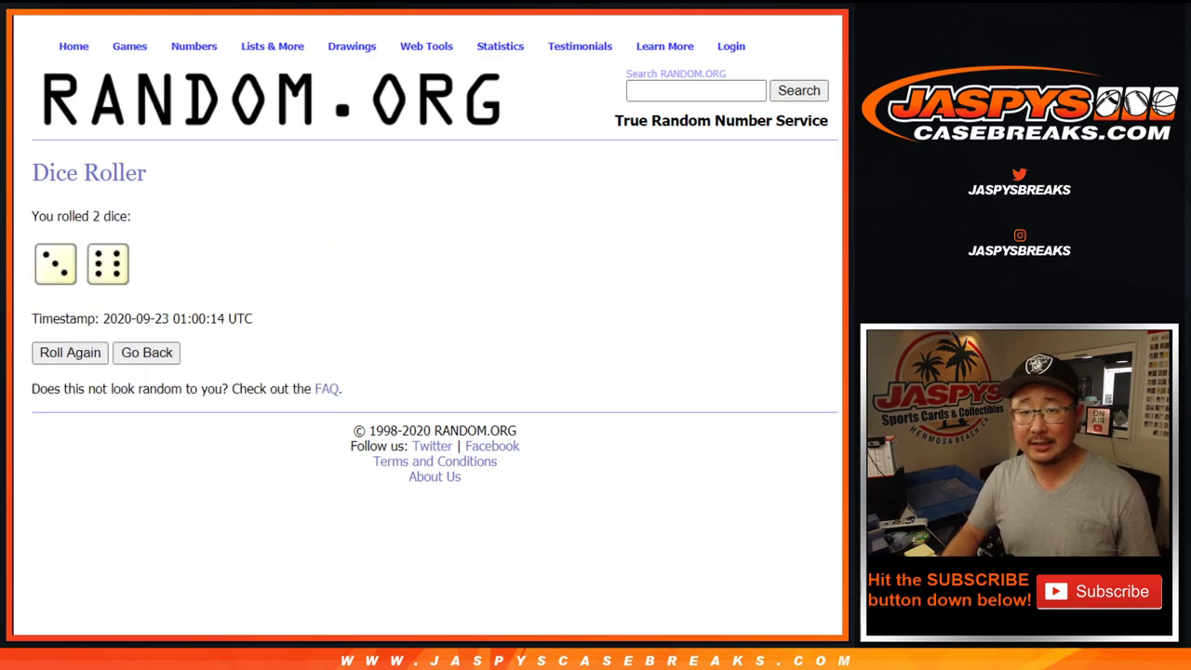
# Step: Randomize the list of 350 customer names nine times in the List Randomizer
pyautogui.hotkey('ctrl', 'Tab')
pyautogui.click(58, 526)
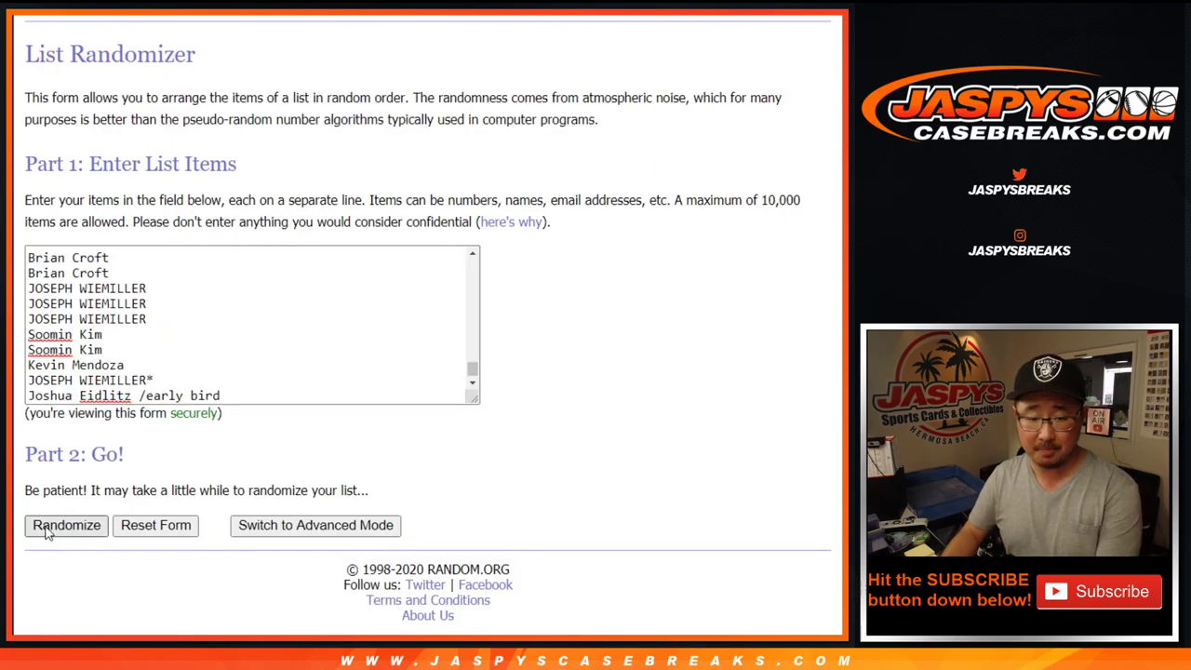
pyautogui.scroll(-20, 46, 530)
pyautogui.click(52, 527)
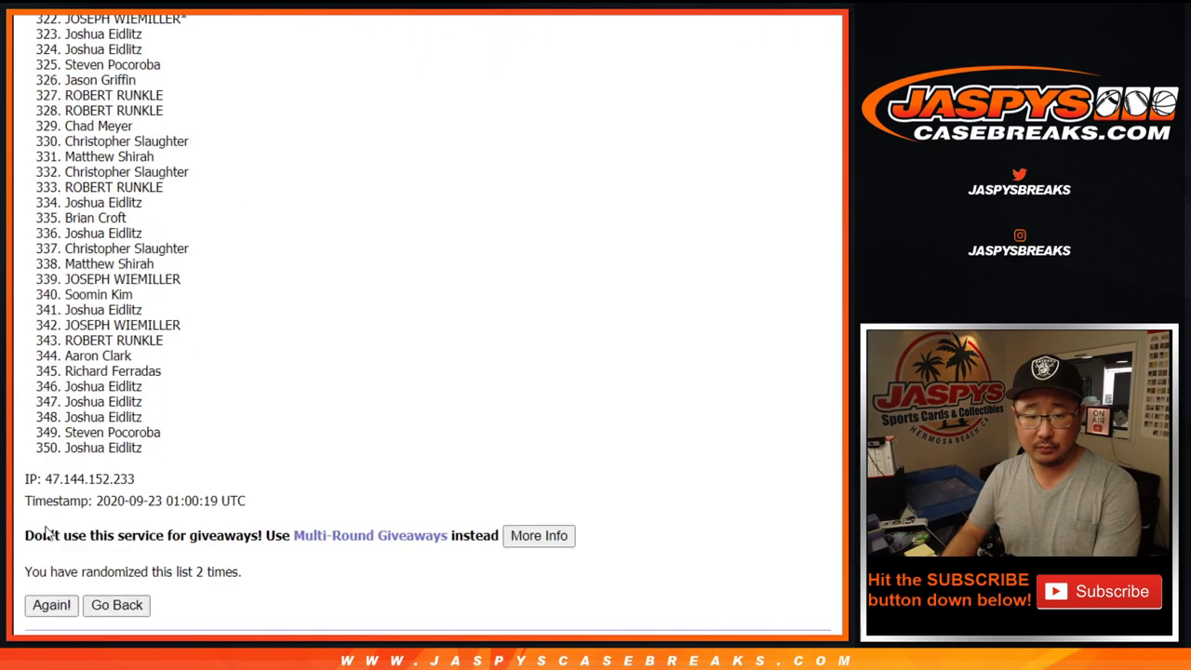
pyautogui.click(51, 526)
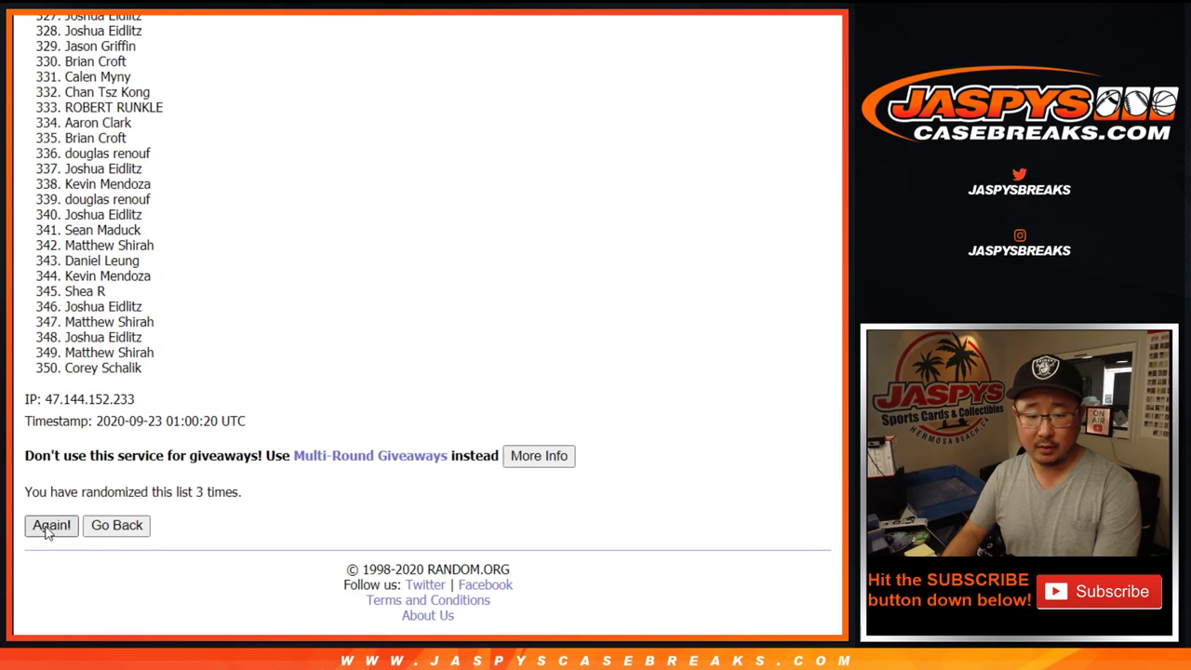
pyautogui.click(51, 527)
pyautogui.click(51, 527)
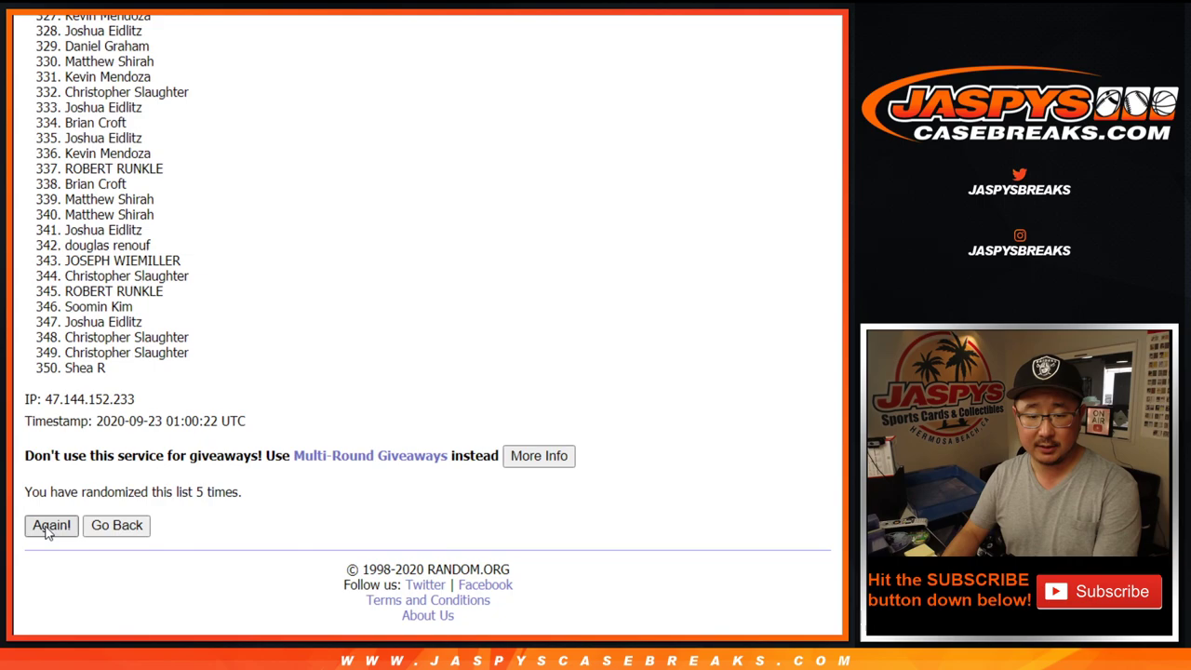
pyautogui.click(51, 527)
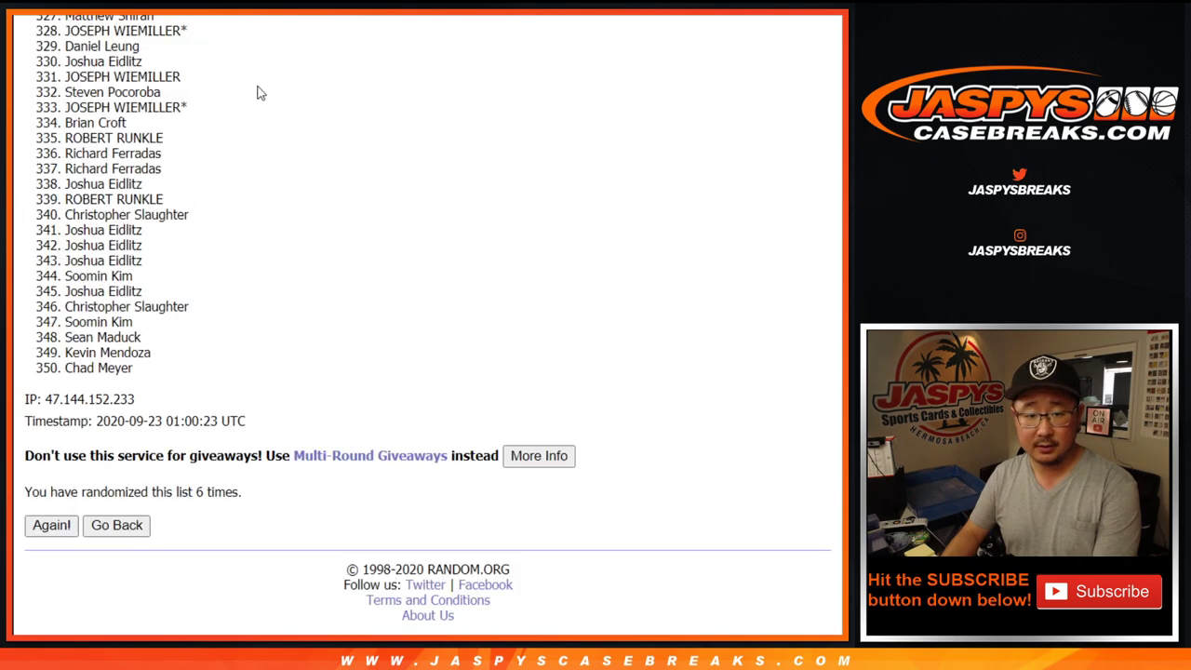
pyautogui.click(51, 526)
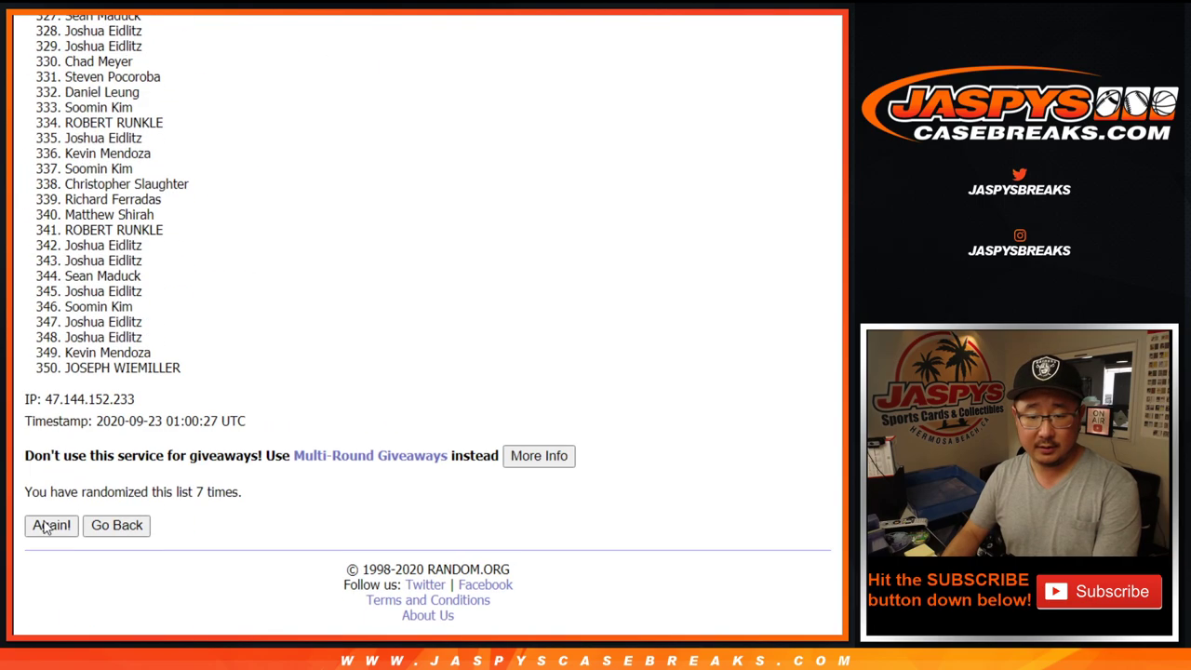
pyautogui.click(51, 526)
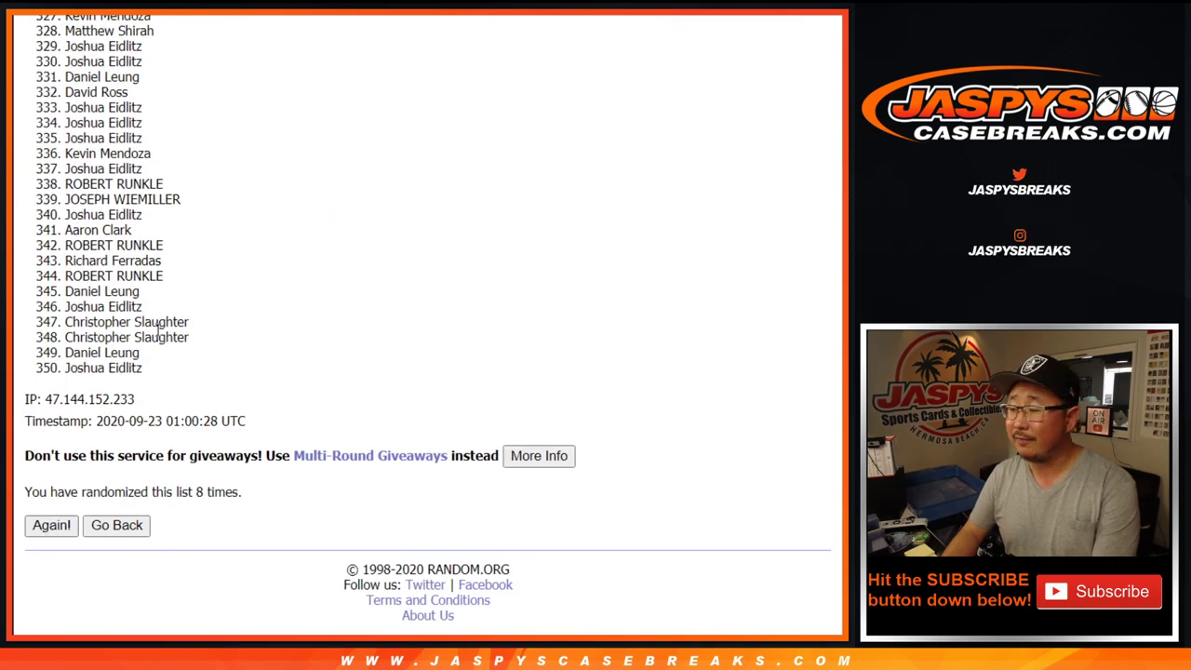
pyautogui.press('F5')
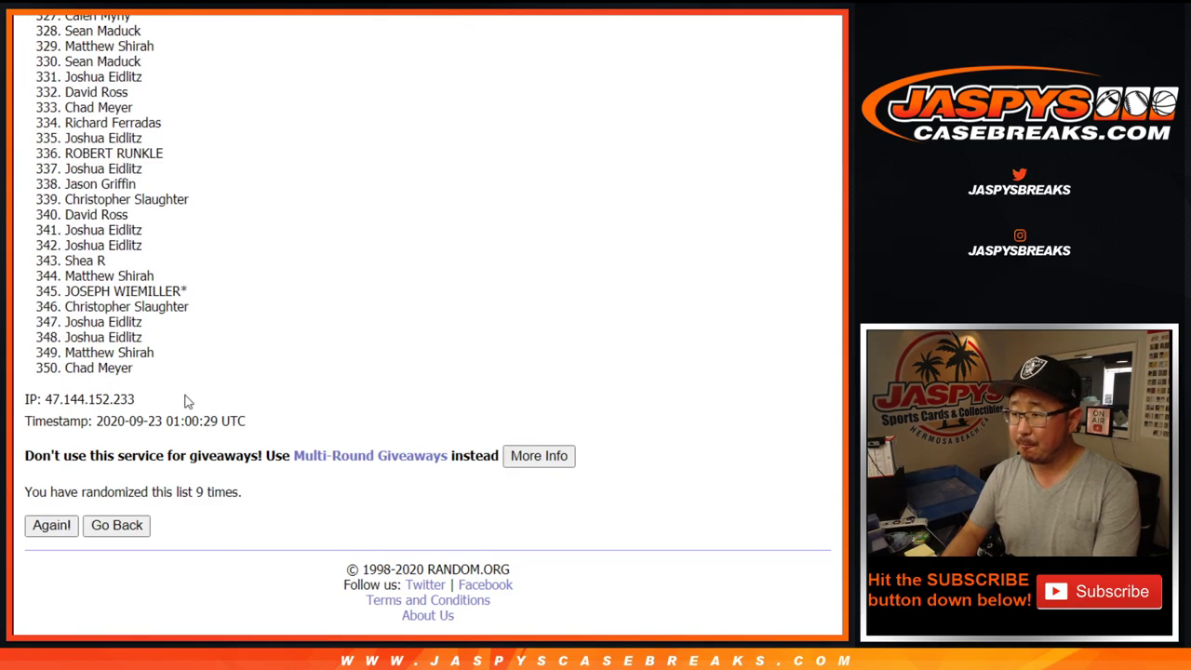
# Step: Copy all 350 randomized customer names and paste them into Sheet1 from A1, checking the column down to its end
pyautogui.scroll(20, 194, 397)
pyautogui.scroll(20, 111, 344)
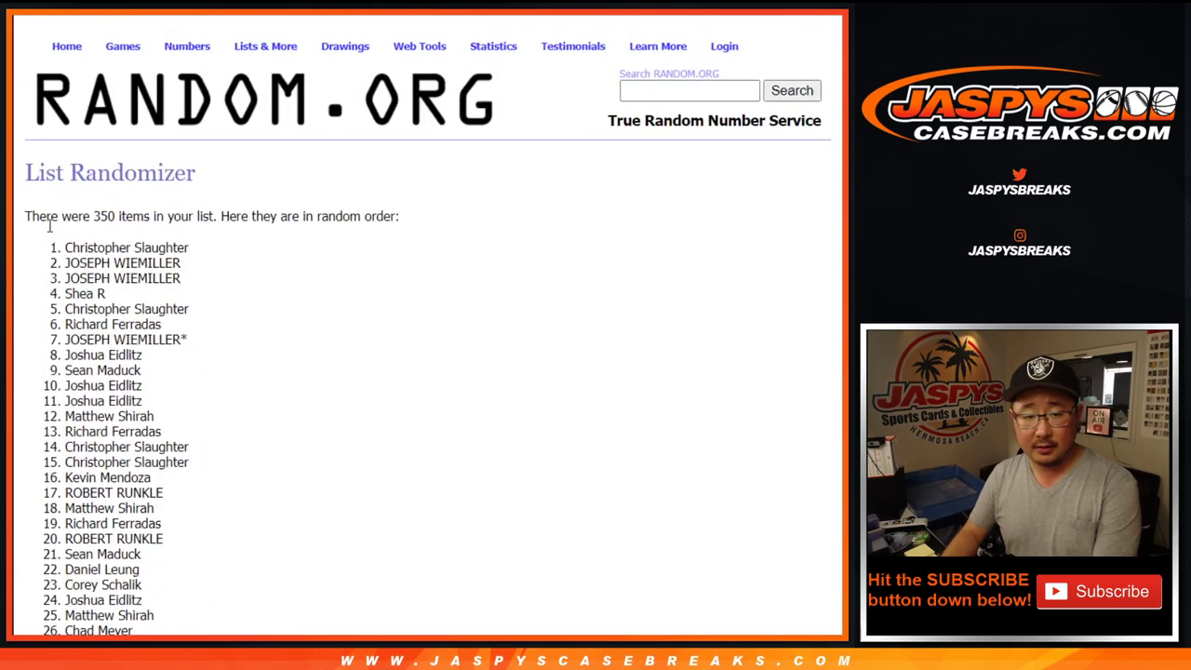
pyautogui.moveTo(67, 248); pyautogui.dragTo(144, 374)
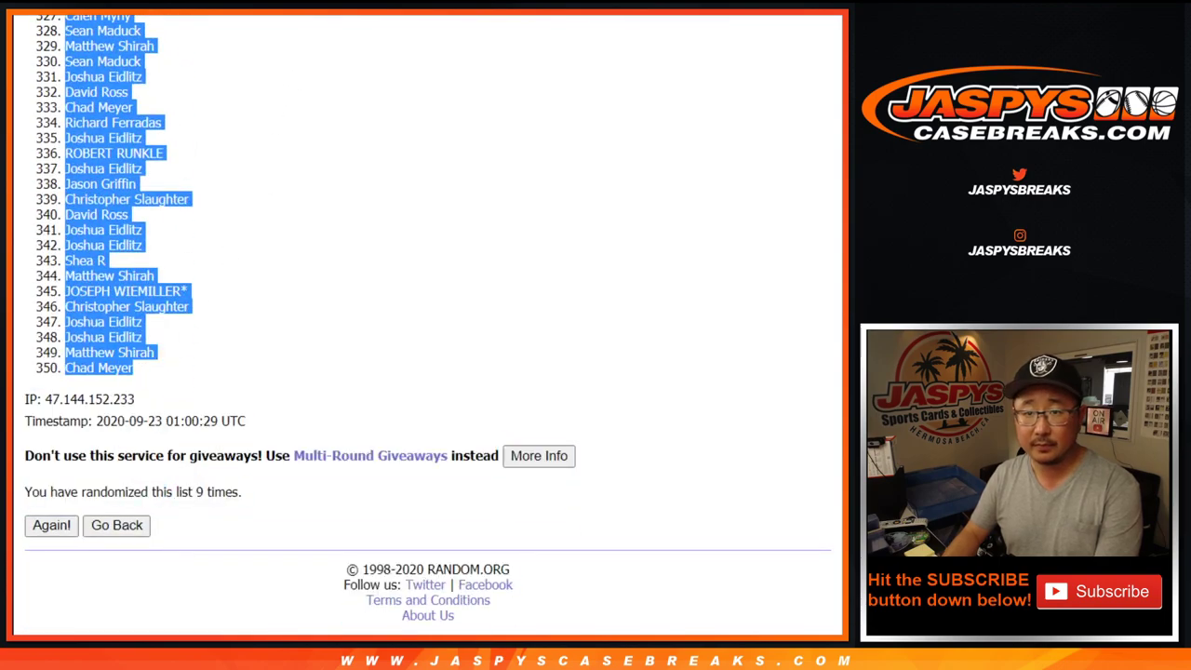
pyautogui.hotkey('alt', 'Tab')
pyautogui.rightClick(110, 144)
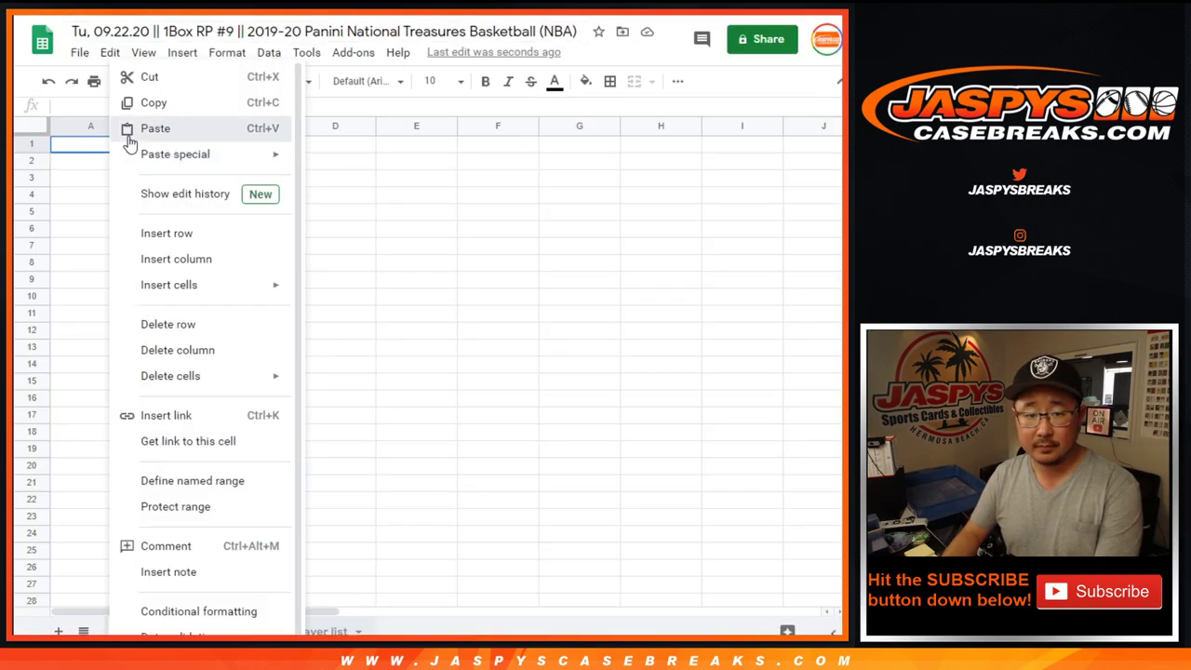
pyautogui.click(129, 139)
pyautogui.scroll(-11, 195, 251)
pyautogui.click(96, 285)
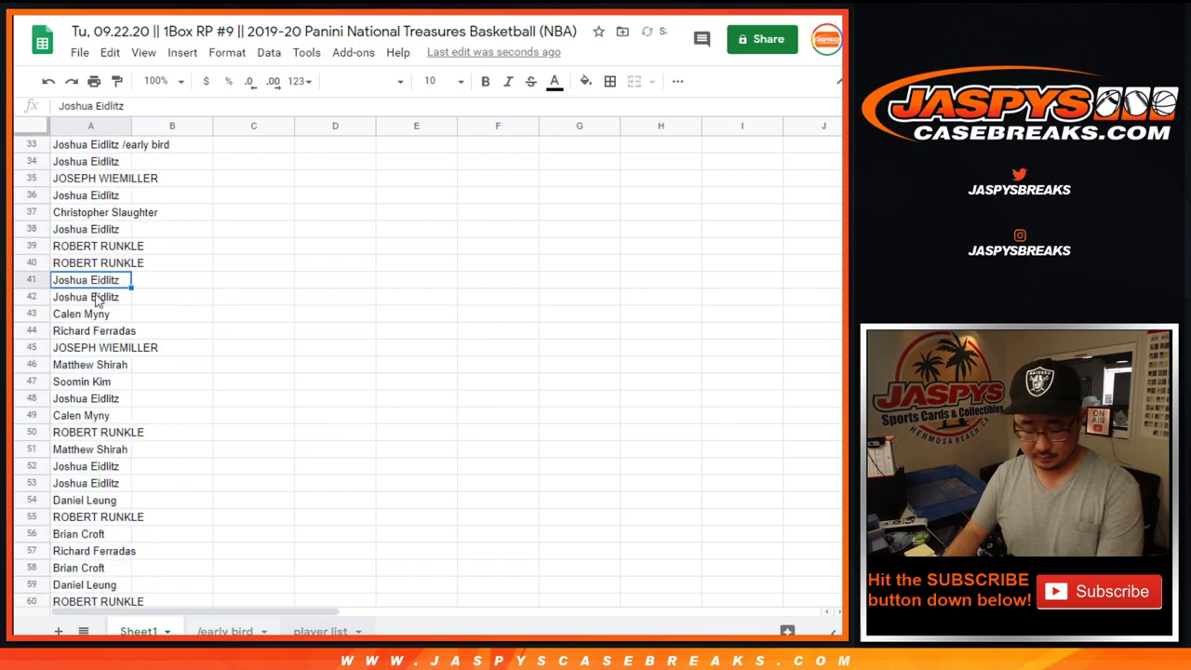
pyautogui.hotkey('ctrl', 'Down')
pyautogui.hotkey('ctrl', 'Up')
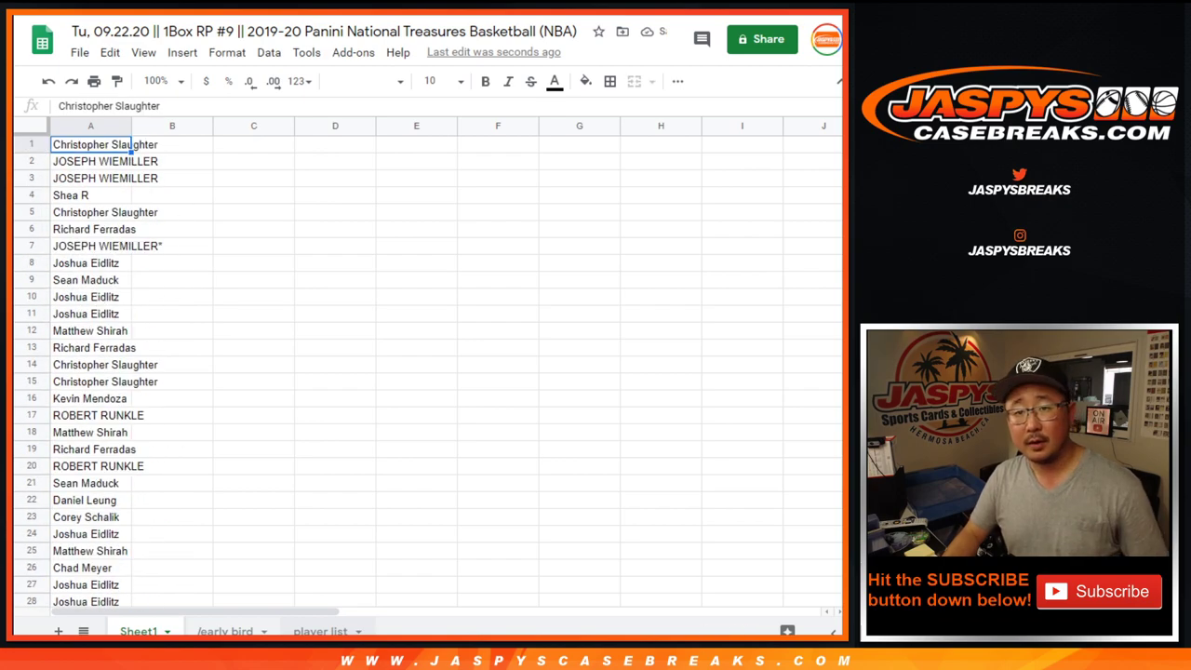
# Step: Randomize the list of 350 players nine times and compare the randomization count with the dice roll
pyautogui.hotkey('alt', 'Tab')
pyautogui.hotkey('ctrl', 'Tab')
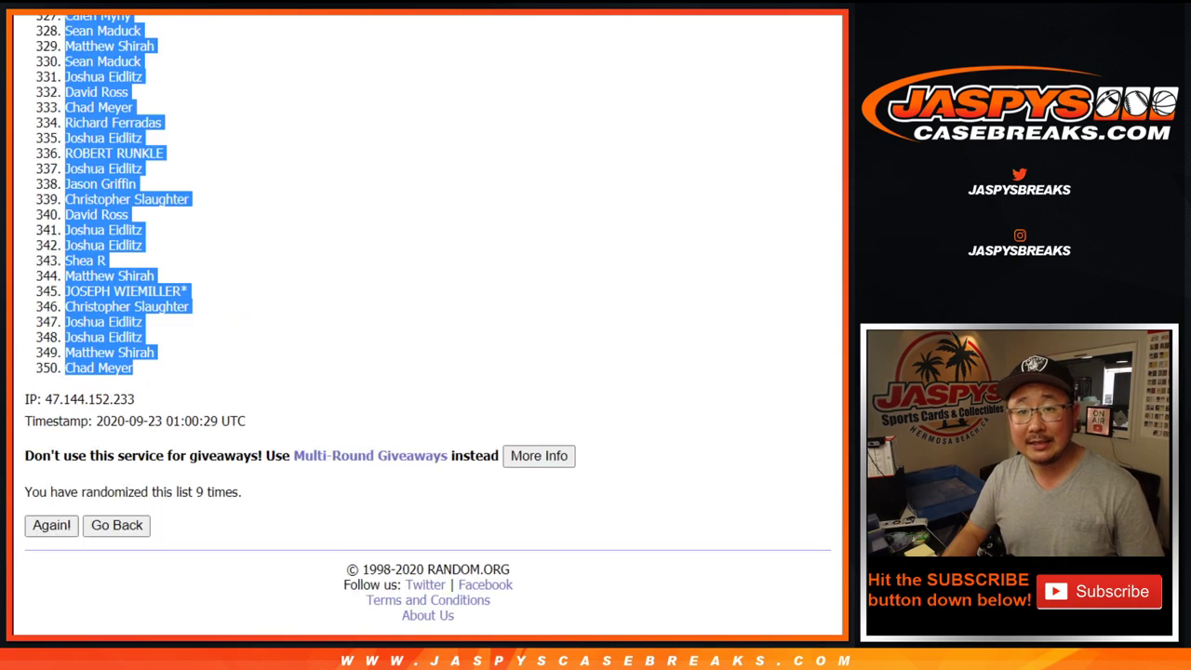
pyautogui.hotkey('alt', 'Left')
pyautogui.click(53, 527)
pyautogui.press('End')
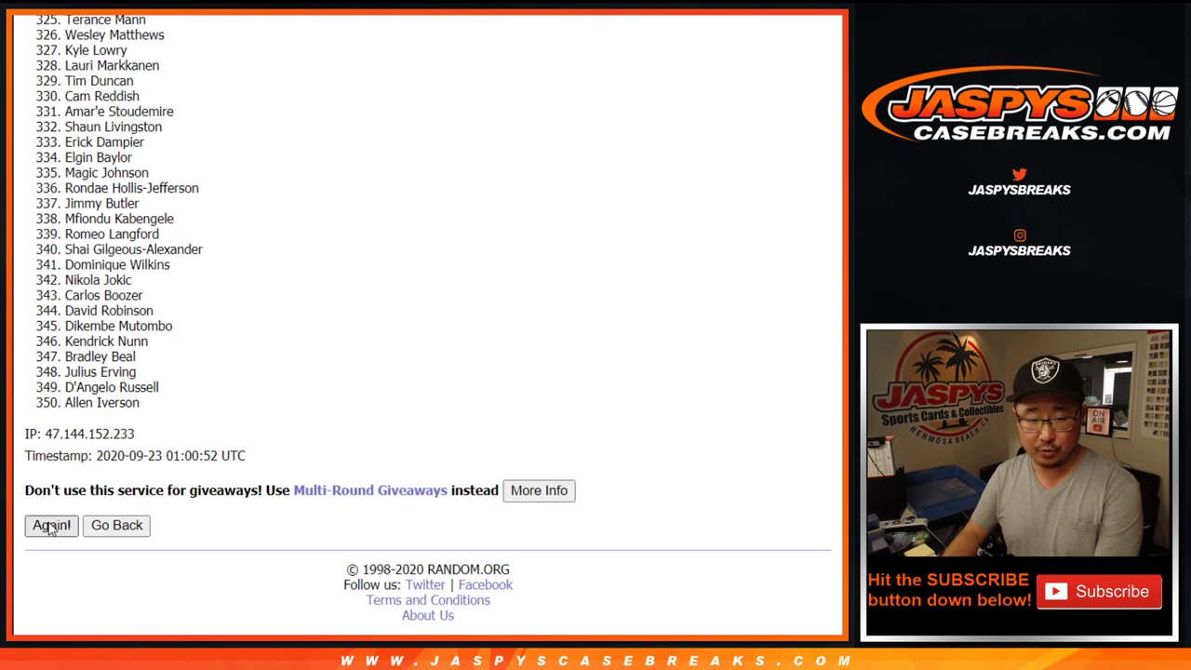
pyautogui.click(51, 525)
pyautogui.press('End')
pyautogui.click(51, 525)
pyautogui.press('End')
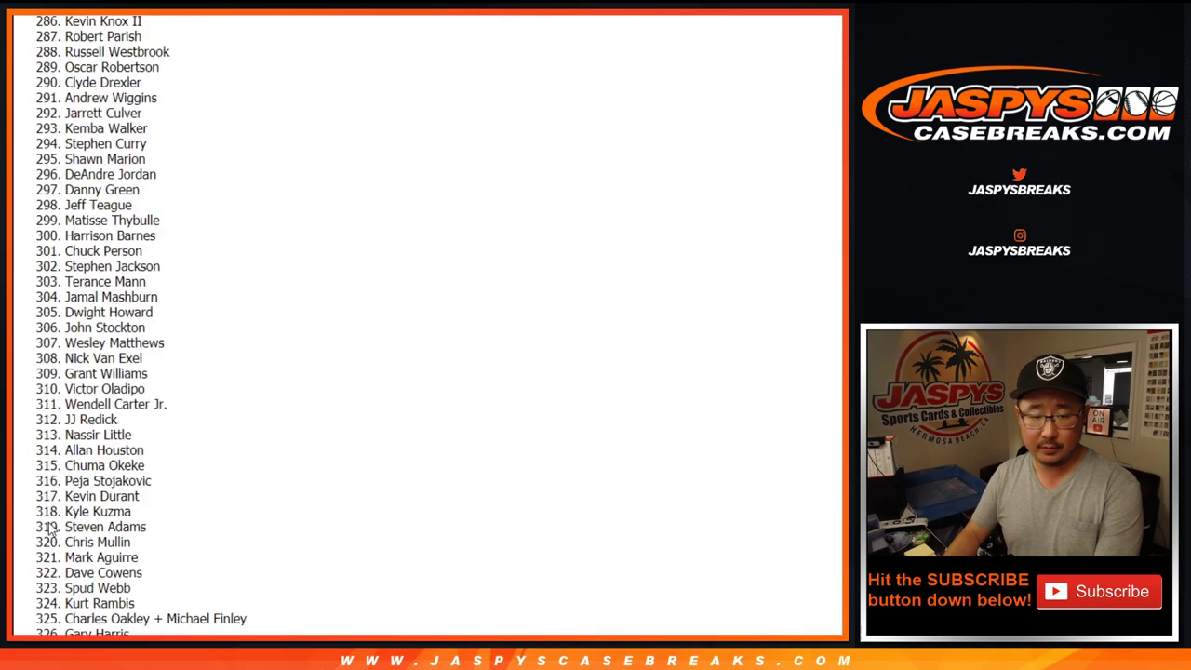
pyautogui.click(51, 525)
pyautogui.press('End')
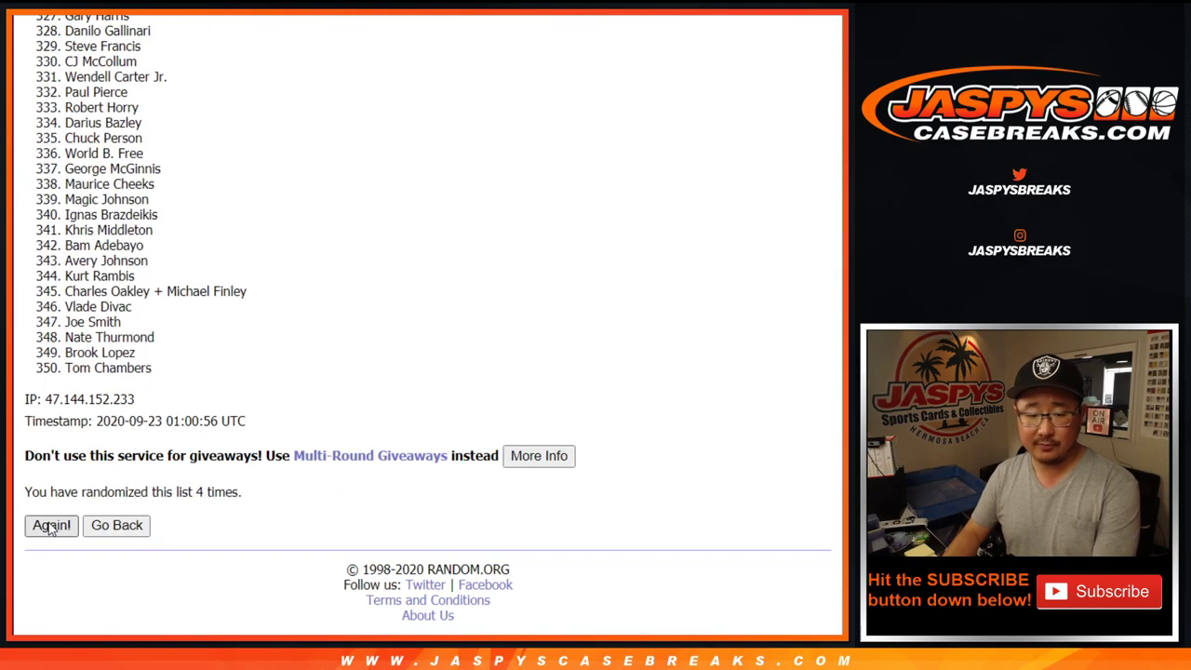
pyautogui.click(51, 525)
pyautogui.press('End')
pyautogui.click(51, 525)
pyautogui.press('End')
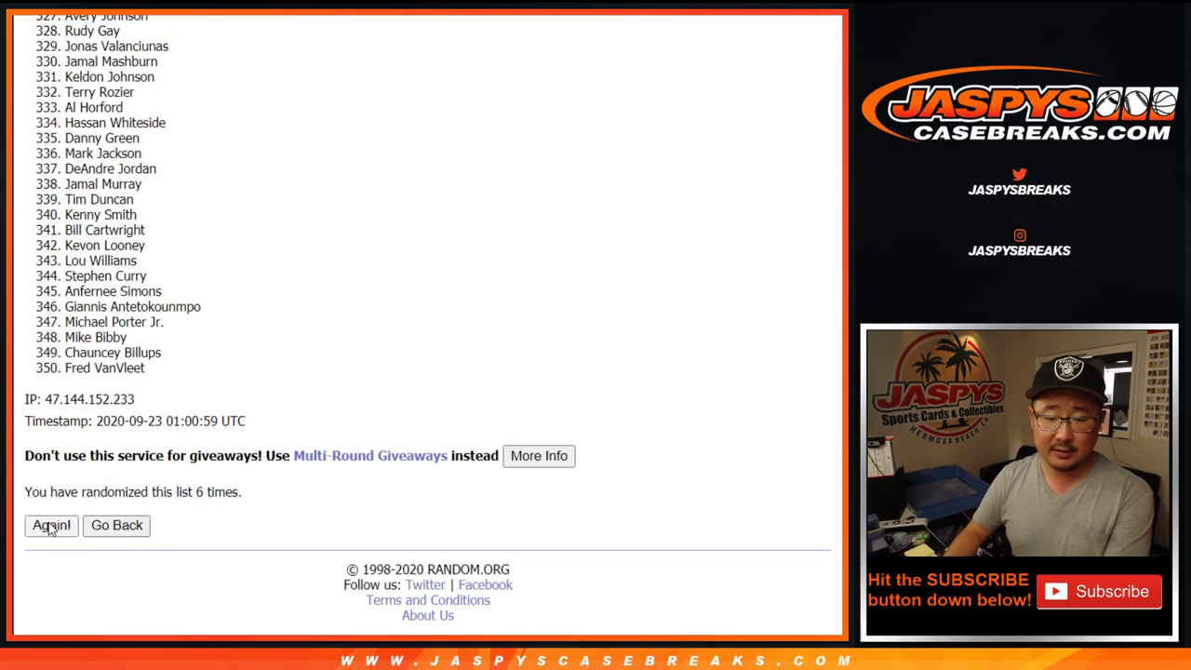
pyautogui.click(51, 525)
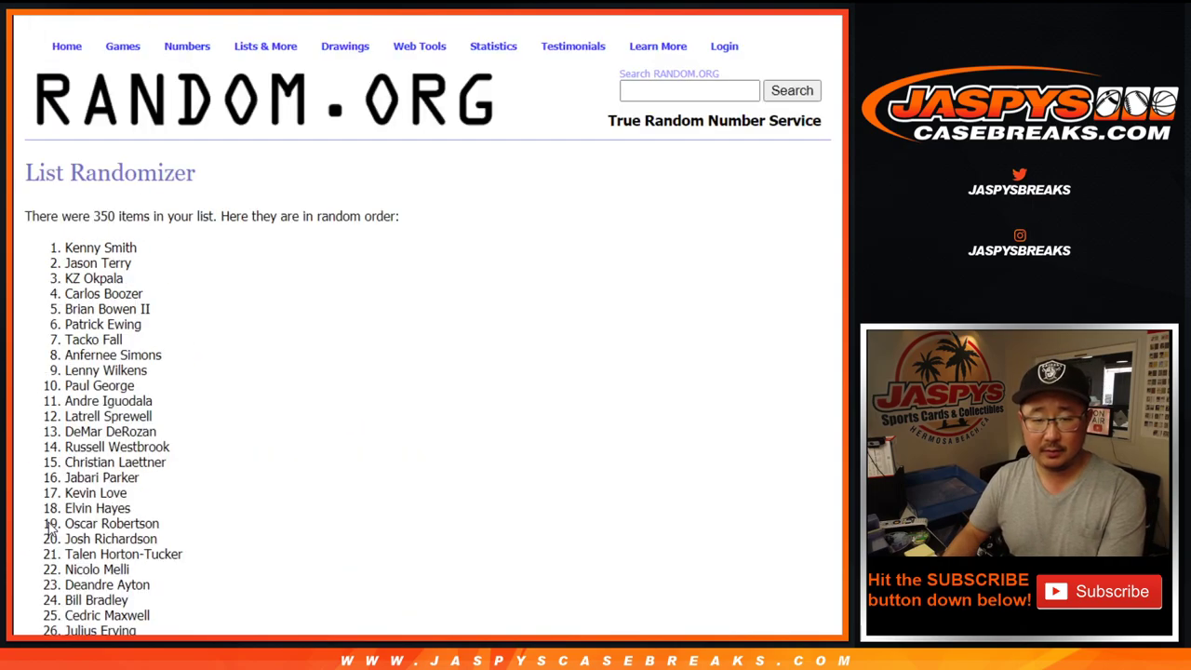
pyautogui.press('End')
pyautogui.click(51, 526)
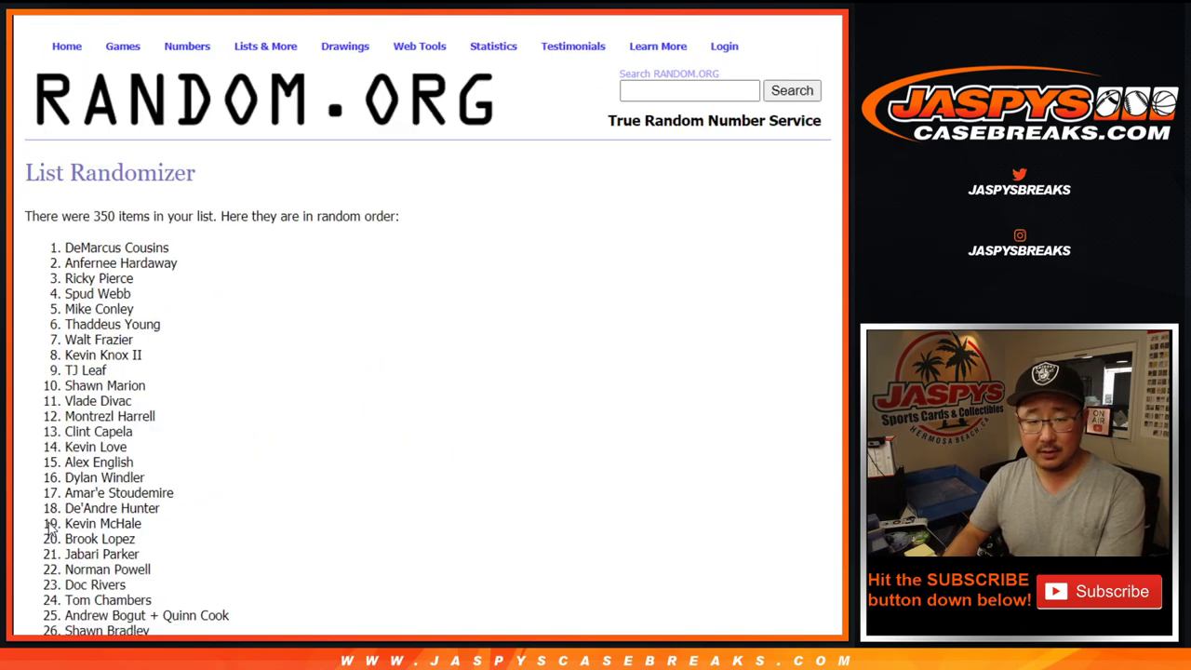
pyautogui.press('End')
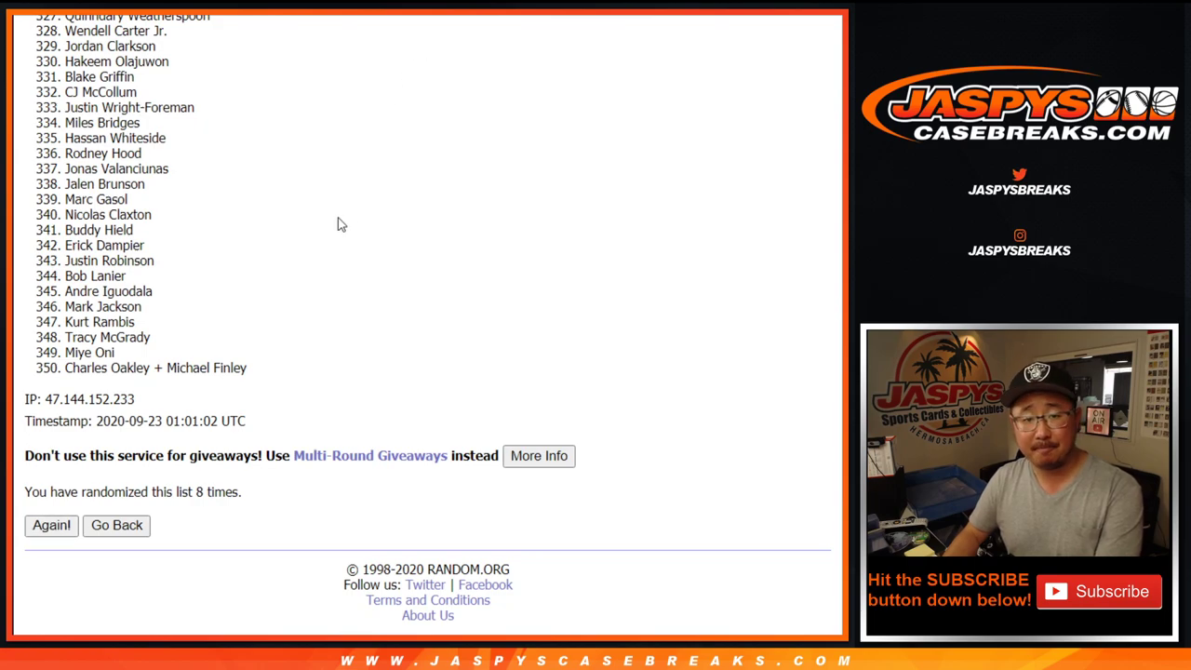
pyautogui.press('Return')
pyautogui.press('End')
pyautogui.moveTo(196, 491); pyautogui.dragTo(247, 488)
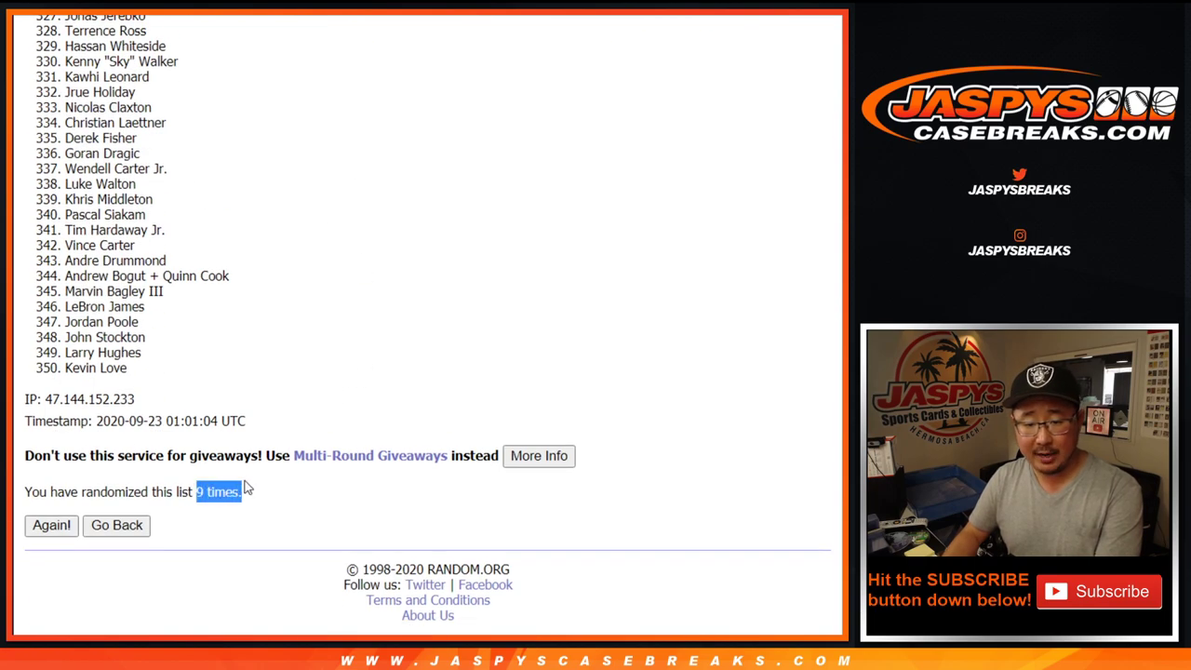
pyautogui.hotkey('ctrl', 'Tab')
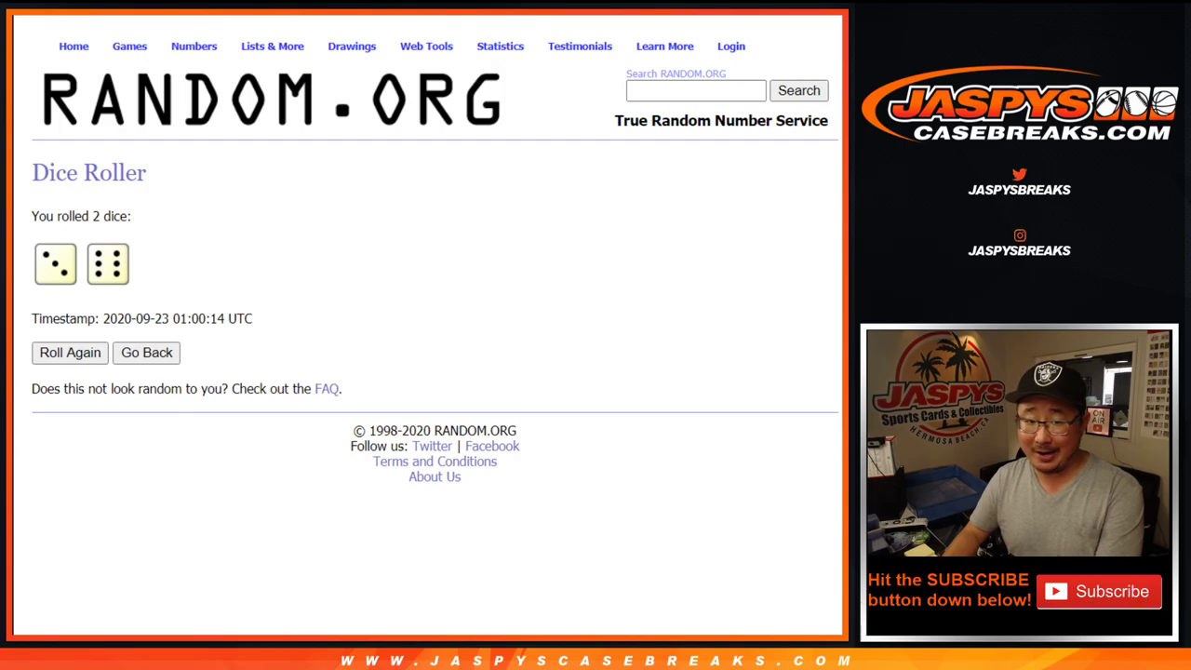
pyautogui.hotkey('ctrl', 'Tab')
# Step: Copy all 350 randomized players and paste them into Sheet1 from B1, beside the customer names
pyautogui.press('Home')
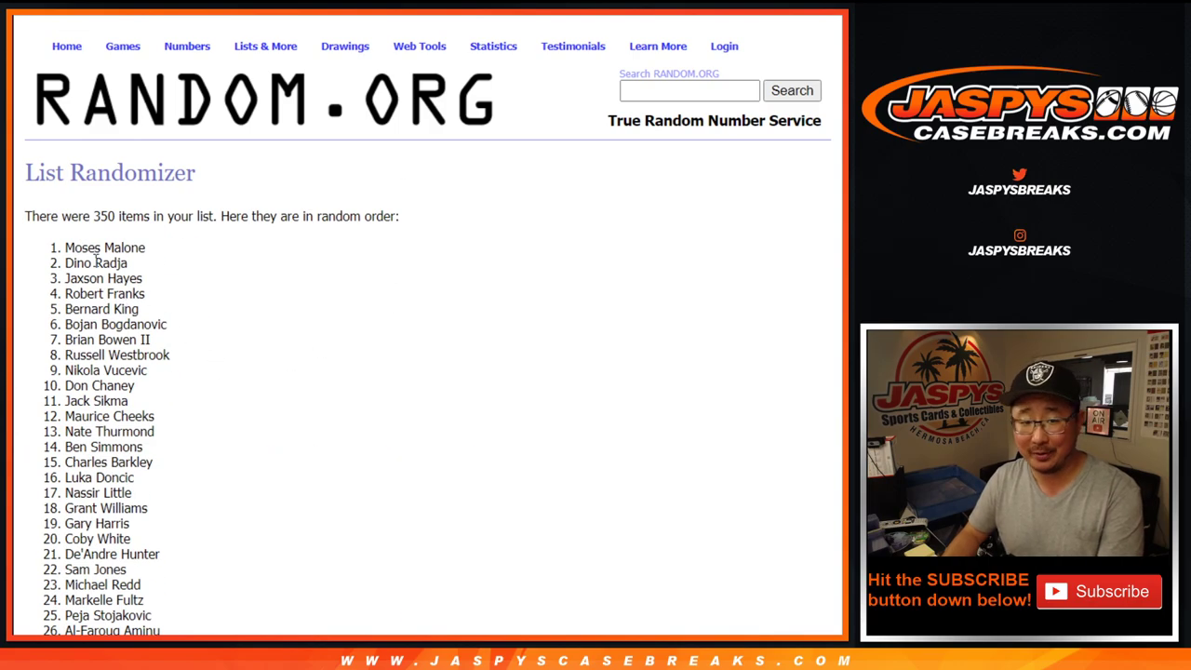
pyautogui.moveTo(65, 247); pyautogui.dragTo(133, 370)
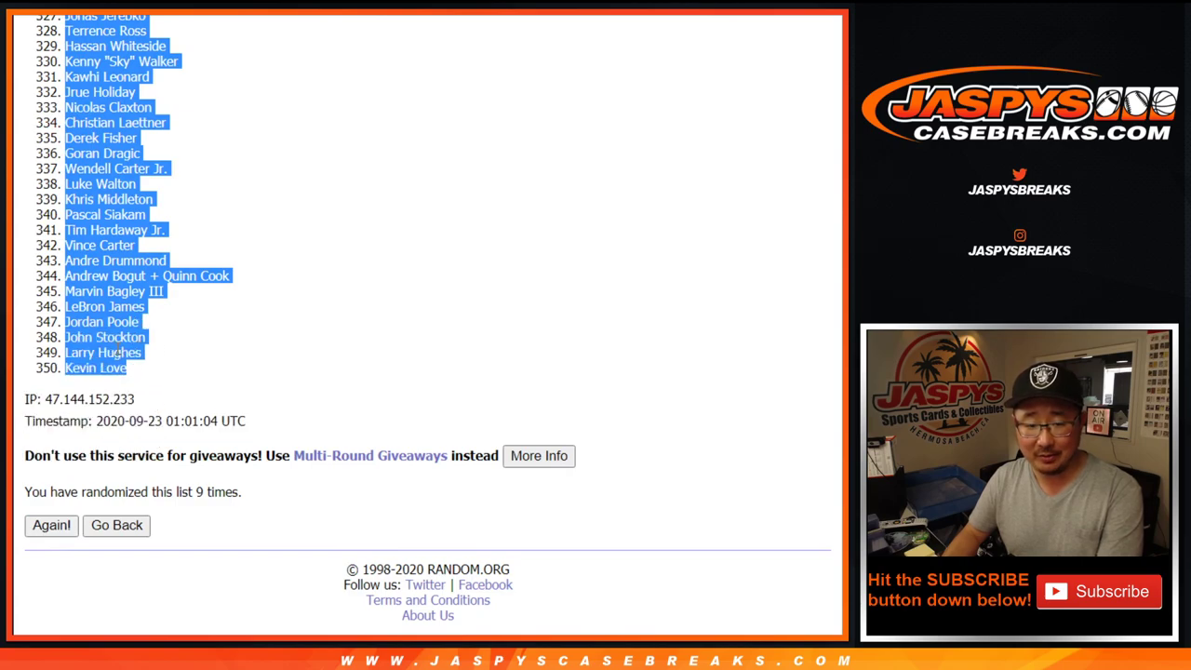
pyautogui.click(439, 17)
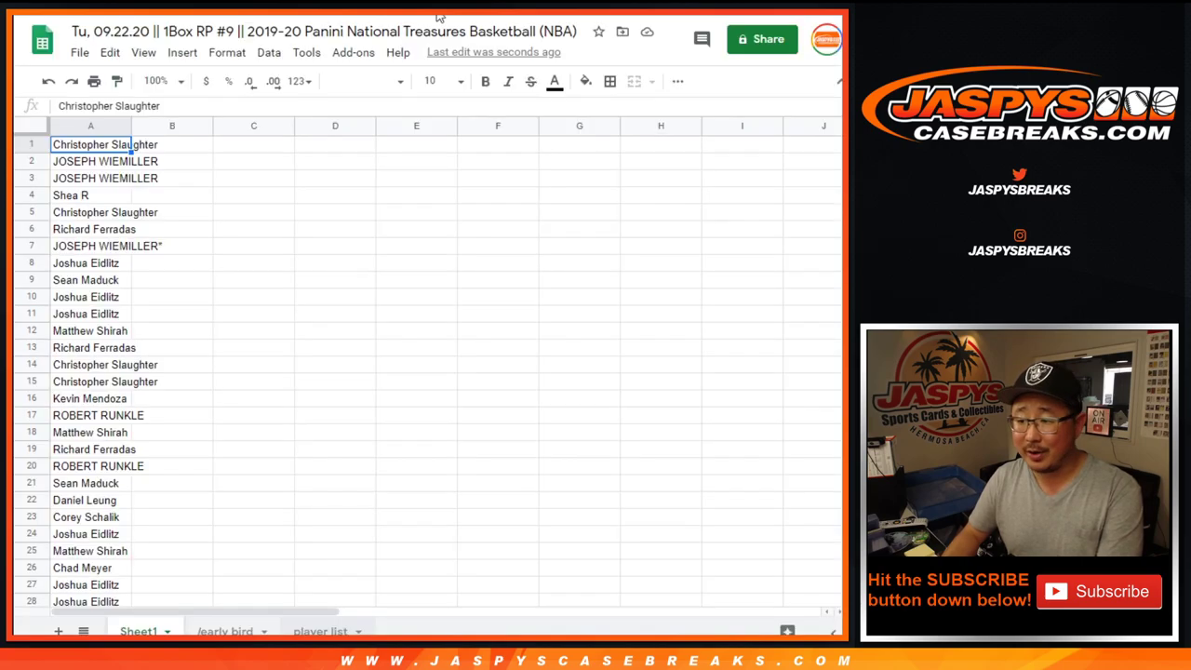
pyautogui.click(173, 145)
pyautogui.rightClick(179, 145)
pyautogui.click(217, 126)
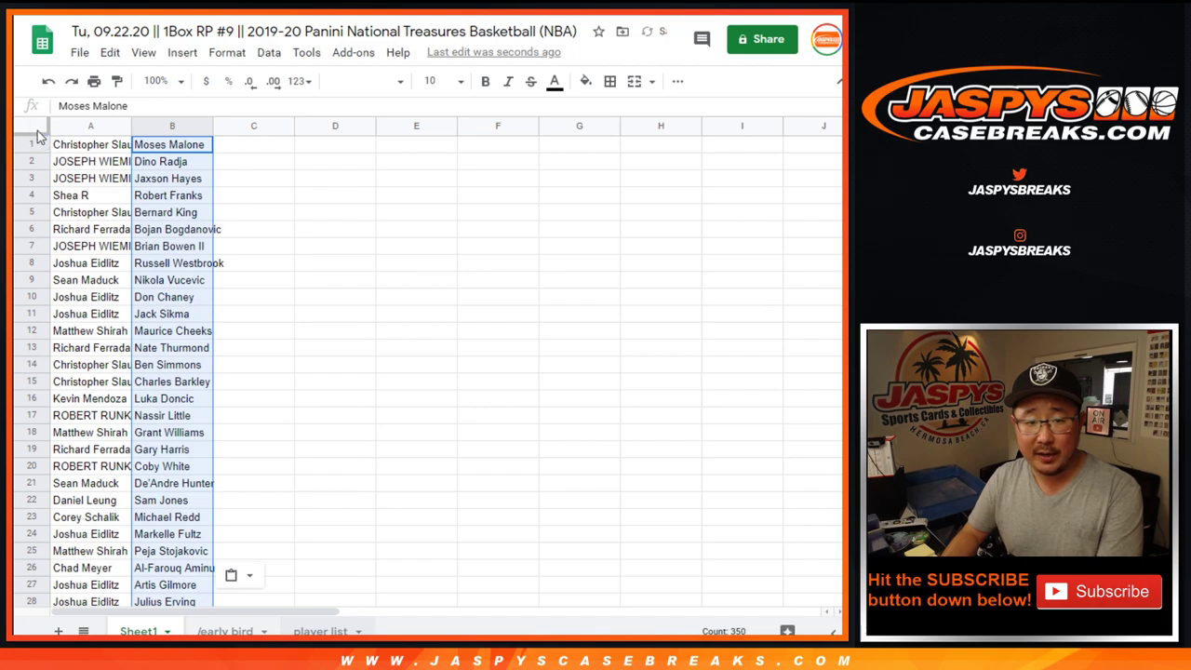
# Step: Set the font of the entire Sheet1 to Helvetica Neue and enlarge the sheet display to 125%
pyautogui.click(32, 126)
pyautogui.click(368, 81)
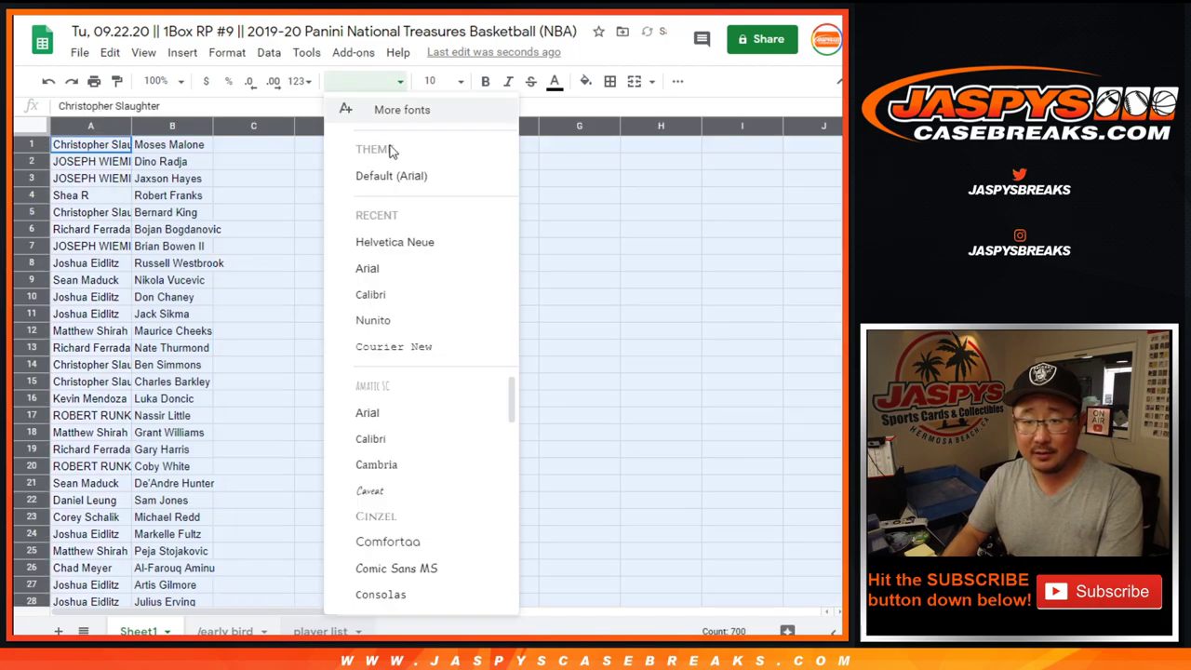
pyautogui.click(432, 83)
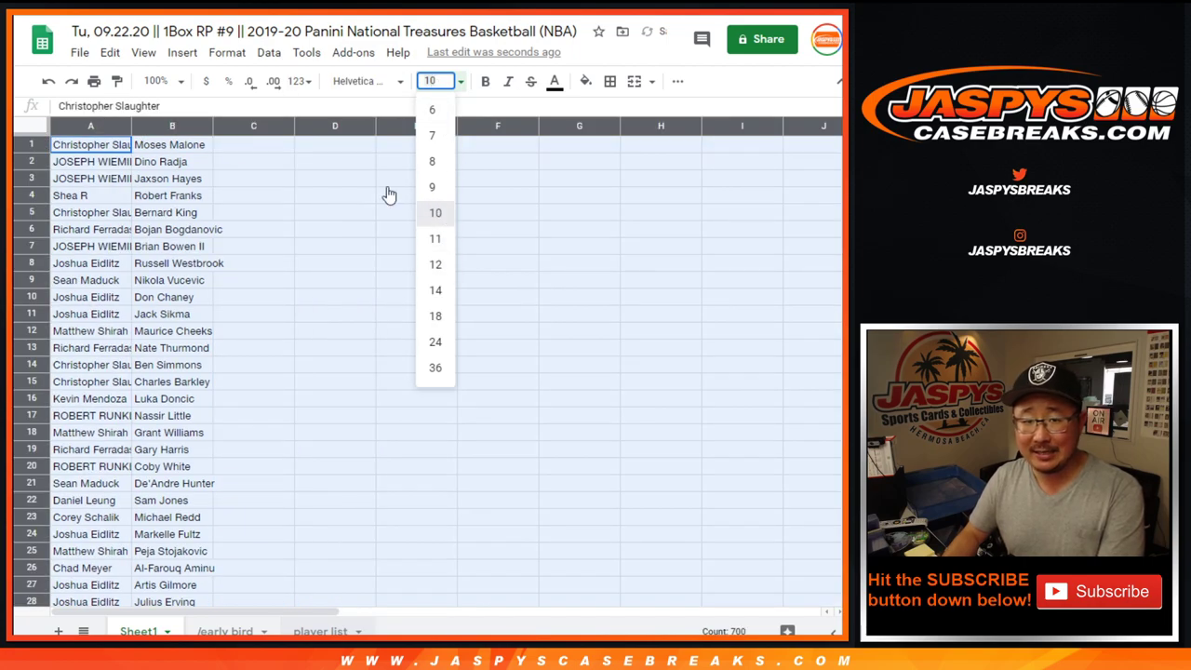
pyautogui.click(163, 81)
pyautogui.click(163, 213)
pyautogui.click(382, 85)
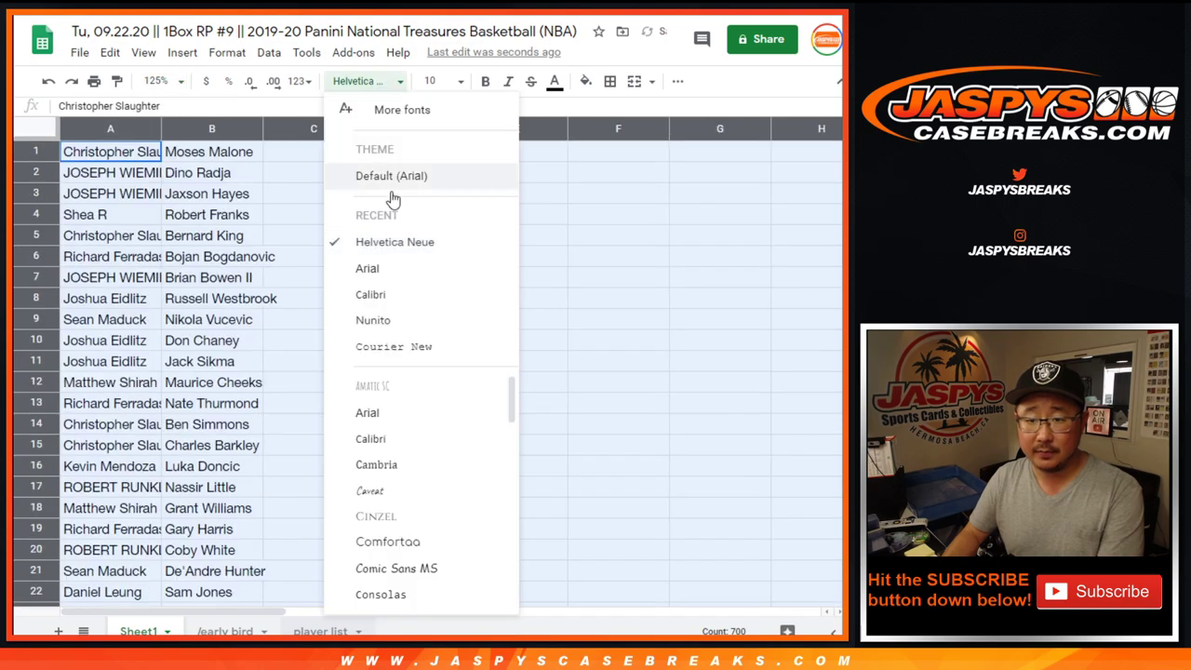
pyautogui.press('Escape')
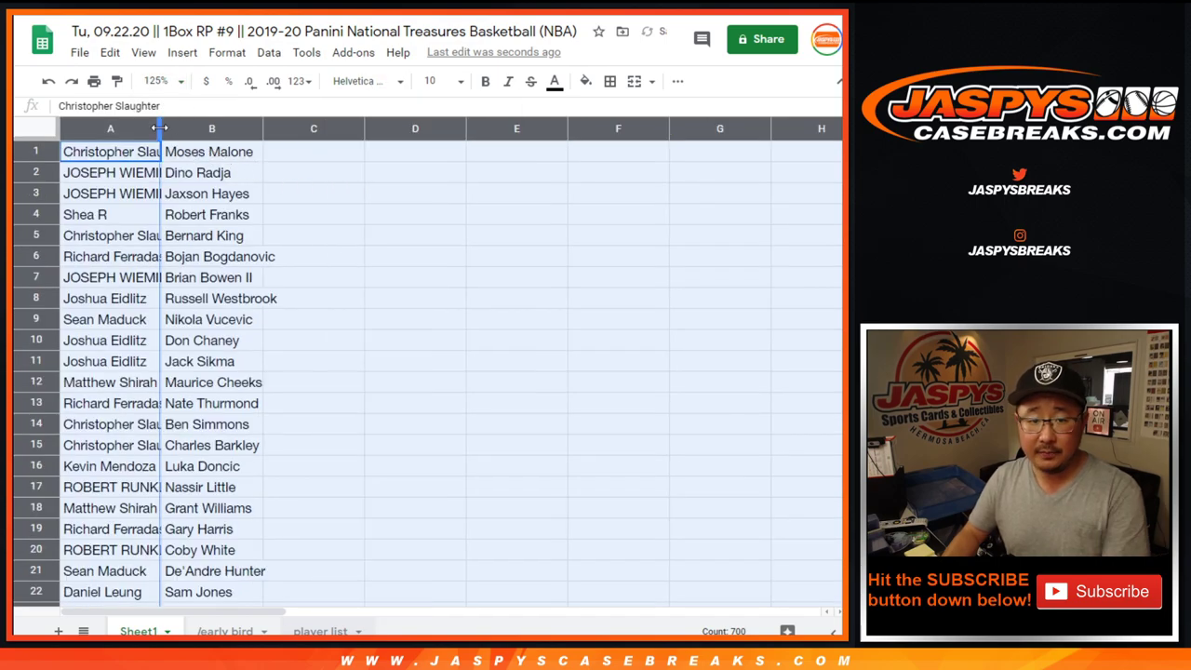
# Step: Fit the widths of columns A and B to their contents and enlarge the sheet display to 150%
pyautogui.doubleClick(160, 127)
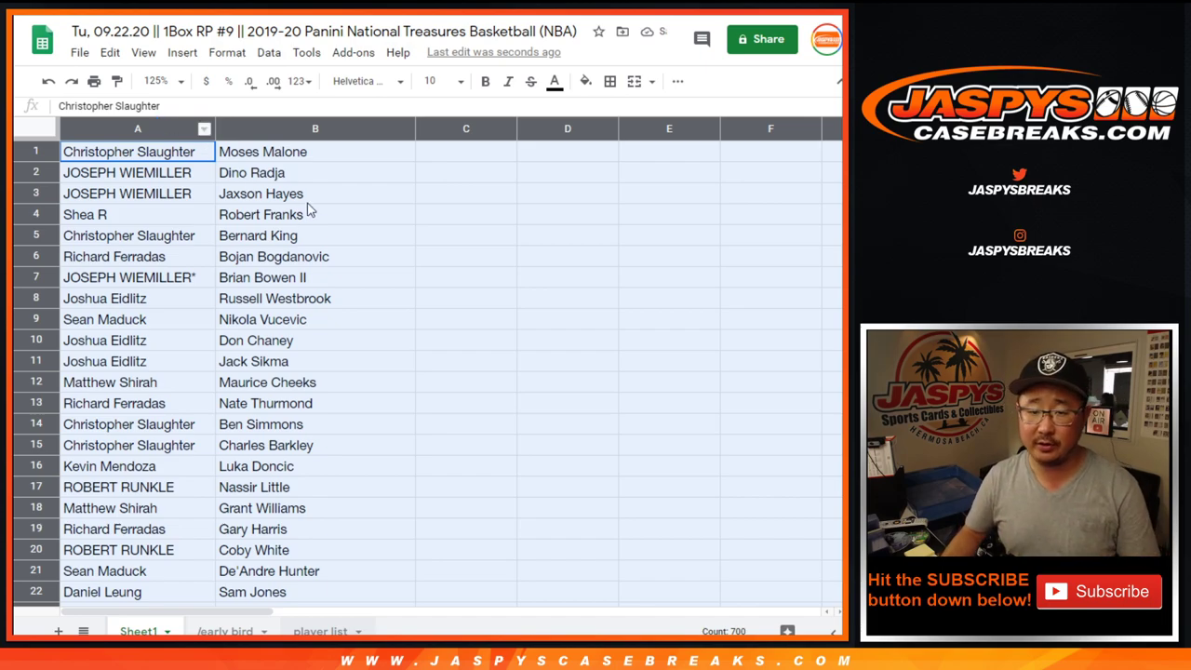
pyautogui.click(158, 81)
pyautogui.click(160, 237)
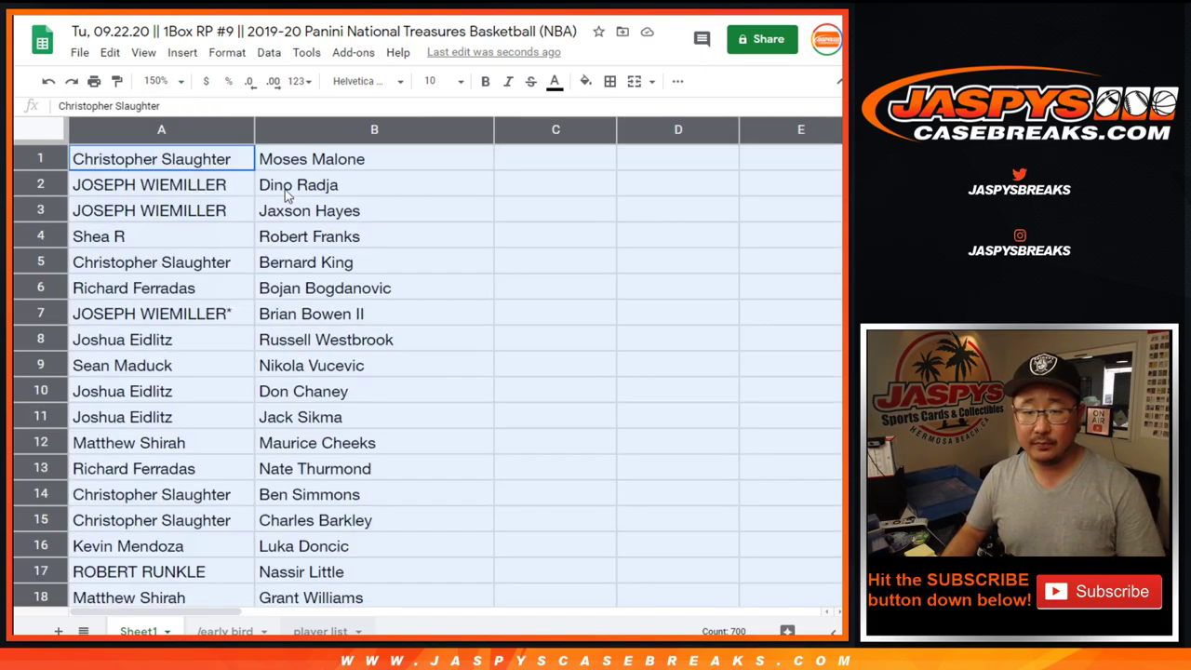
# Step: Review the customer and player pairings from row 1 through row 350, selecting a row near the end of each screenful to keep place
pyautogui.click(235, 168)
pyautogui.keyDown('shift'); pyautogui.click(307, 573); pyautogui.keyUp('shift')
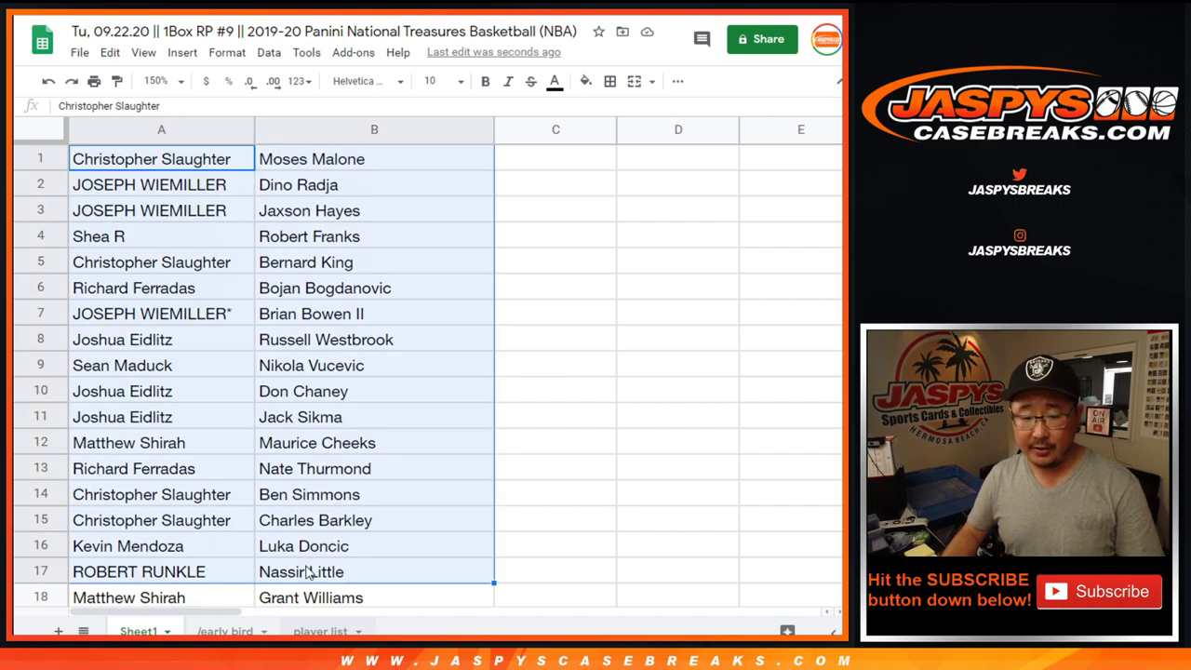
pyautogui.scroll(-5, 286, 428)
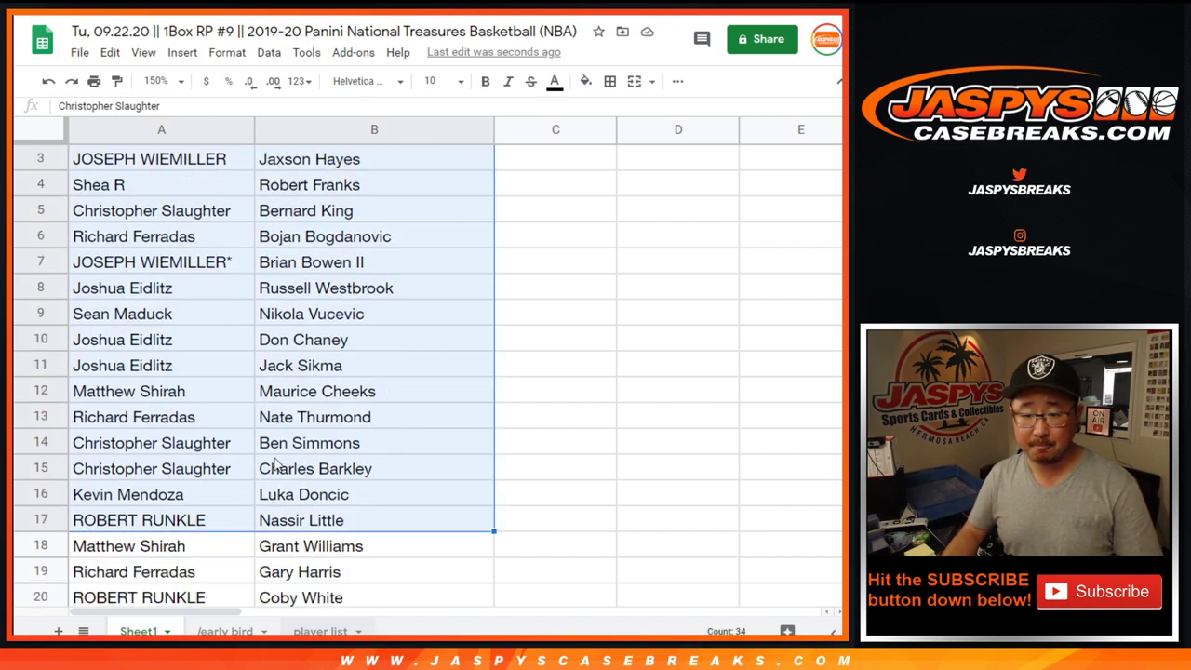
pyautogui.click(139, 184)
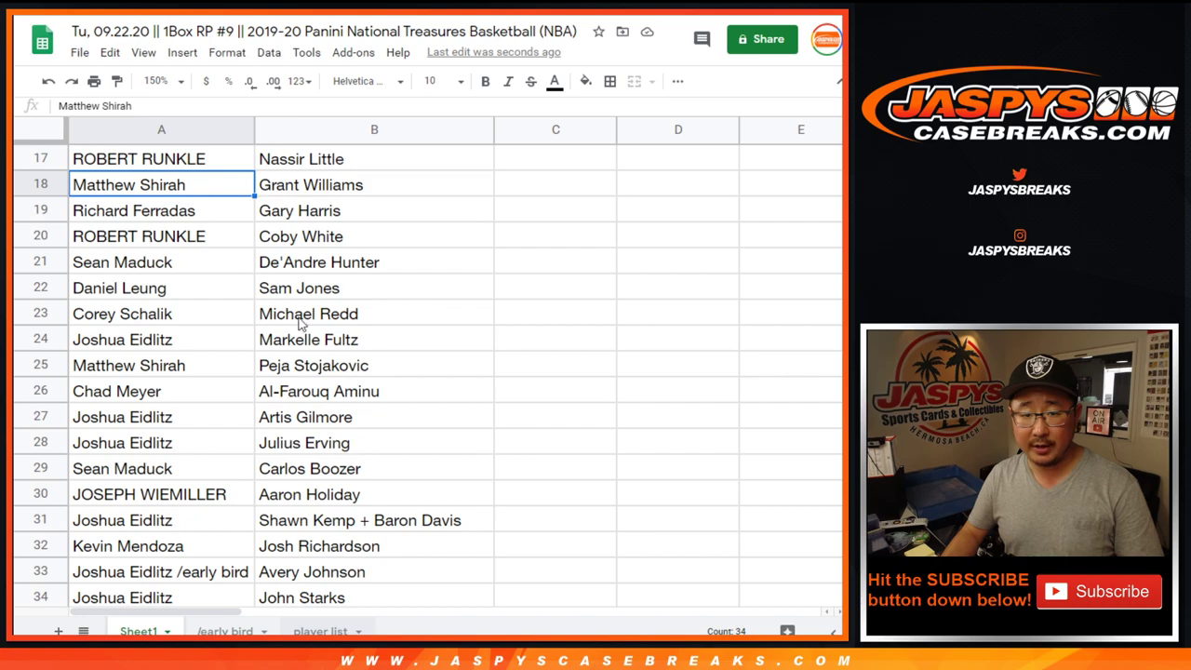
pyautogui.click(41, 577)
pyautogui.scroll(-5, 135, 488)
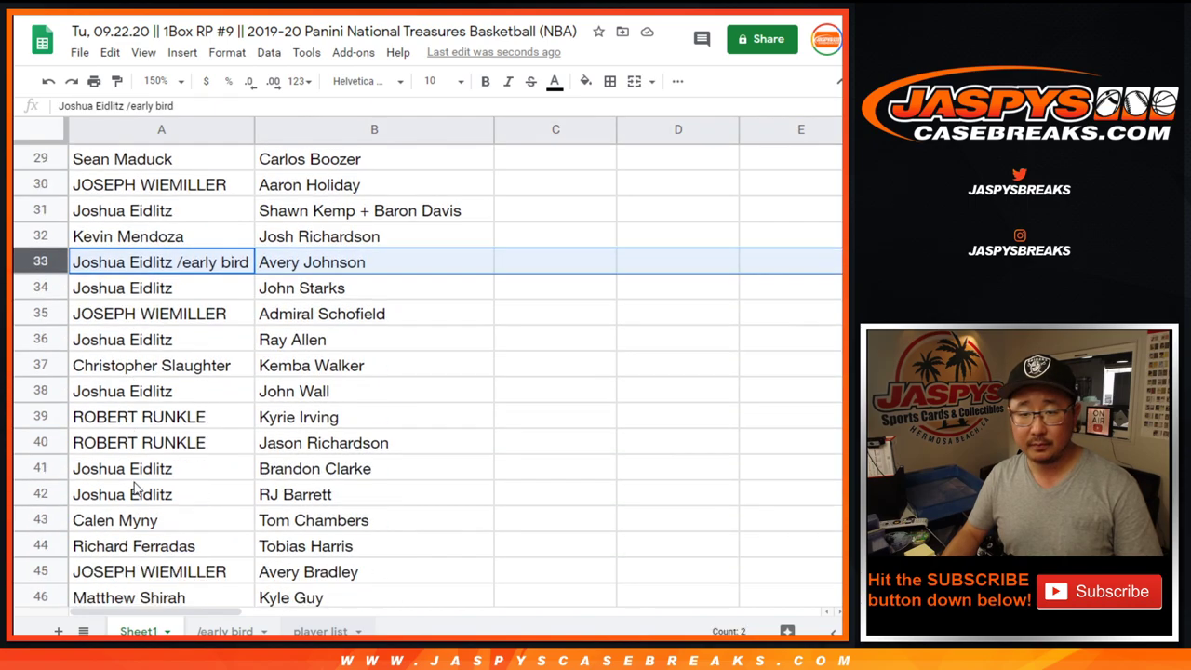
pyautogui.click(53, 572)
pyautogui.scroll(-5, 100, 496)
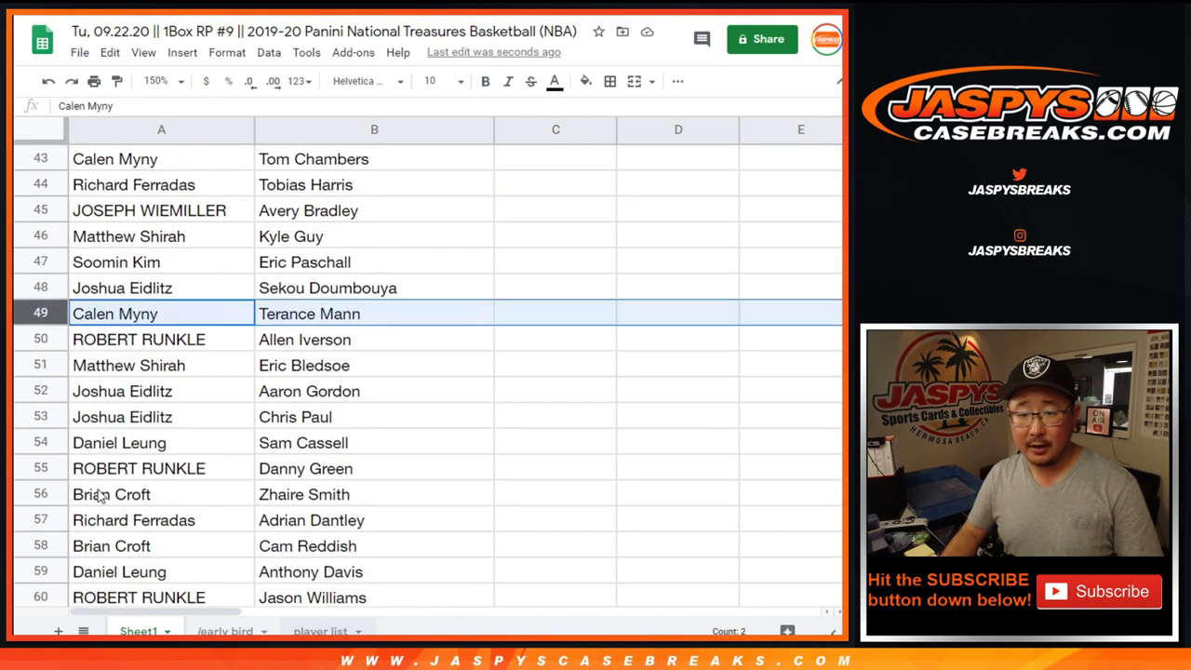
pyautogui.click(44, 571)
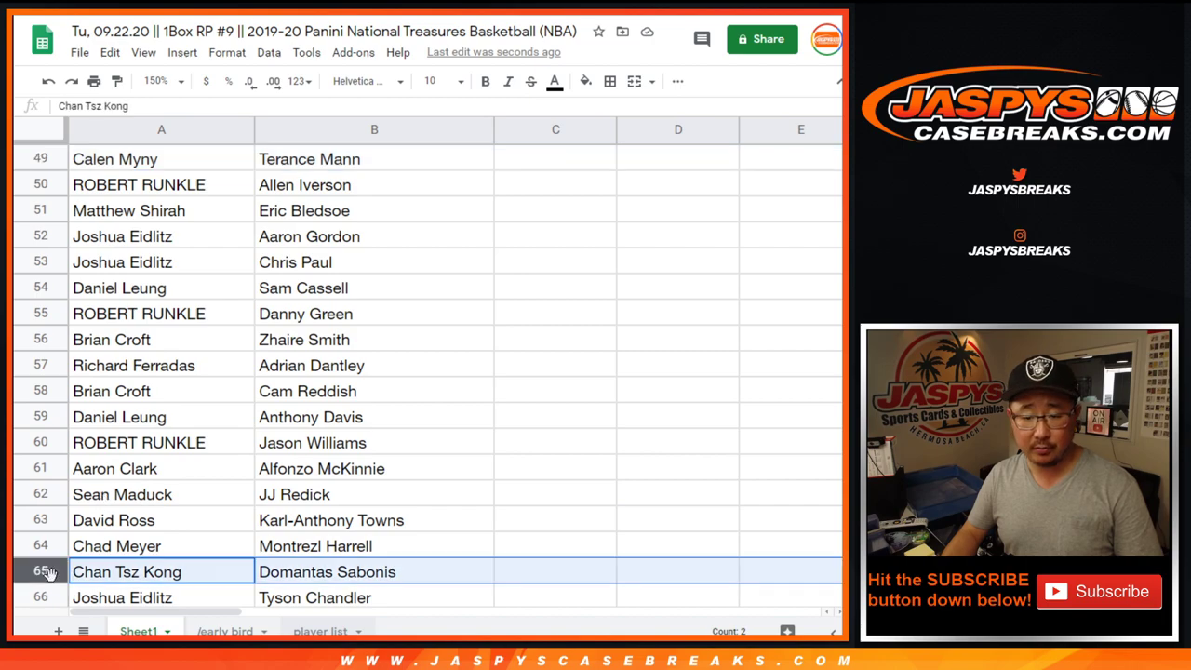
pyautogui.scroll(-5, 208, 431)
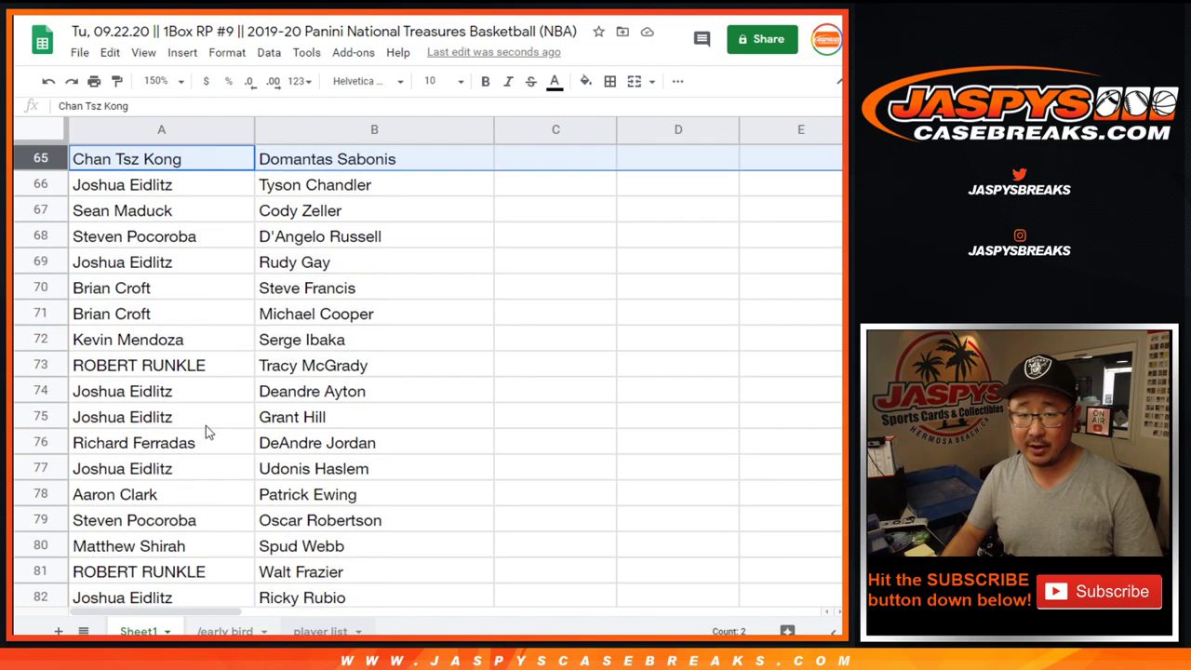
pyautogui.click(42, 572)
pyautogui.scroll(-5, 126, 458)
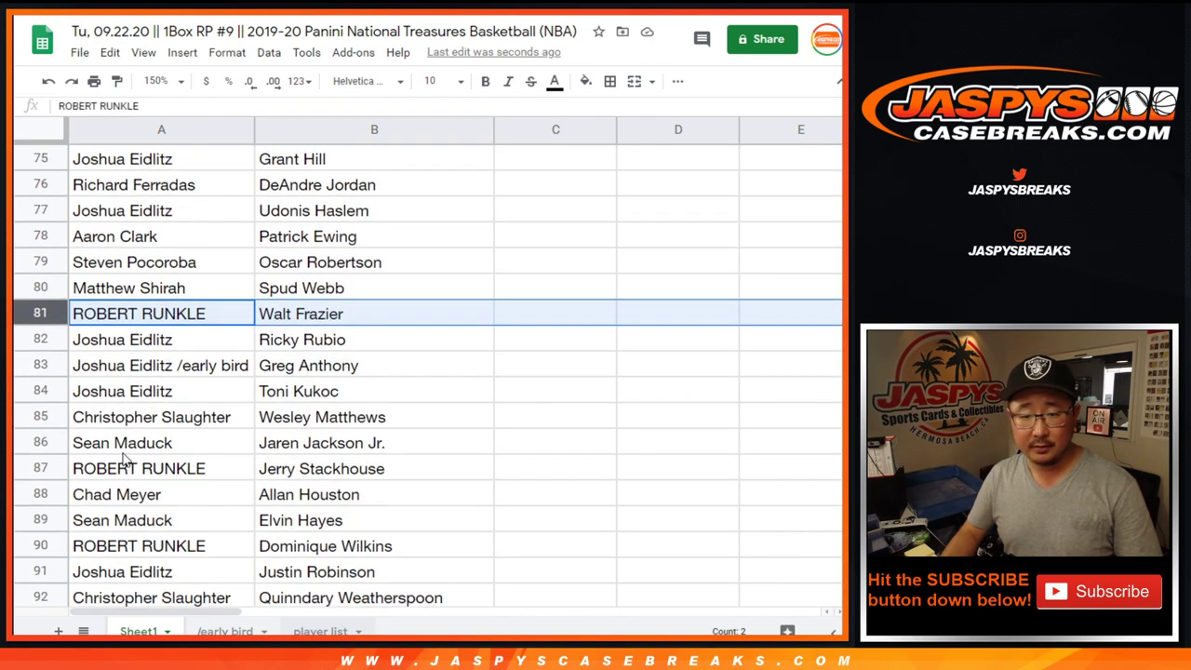
pyautogui.scroll(-1, 126, 458)
pyautogui.click(34, 569)
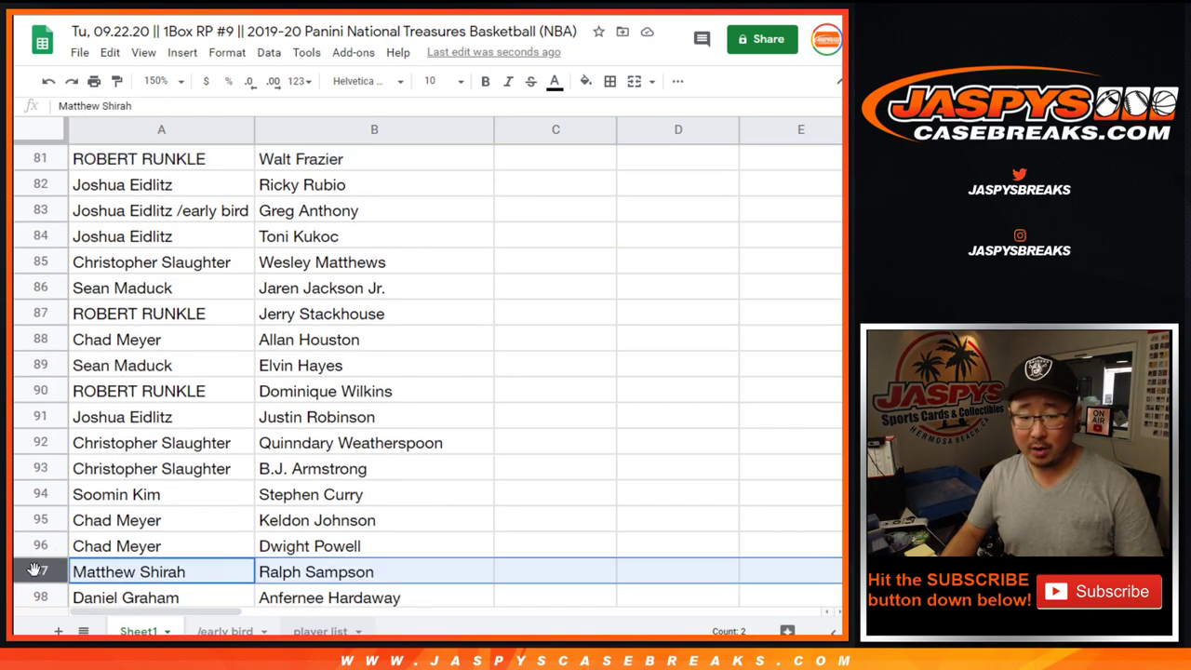
pyautogui.scroll(-5, 182, 475)
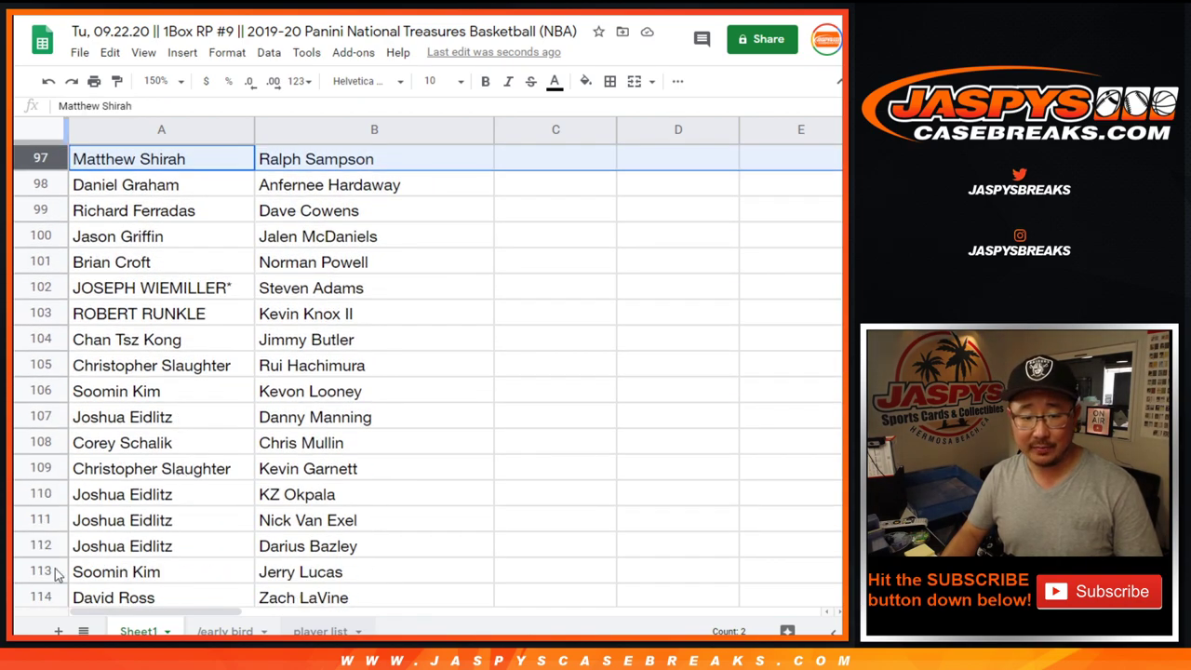
pyautogui.click(54, 568)
pyautogui.scroll(-5, 135, 503)
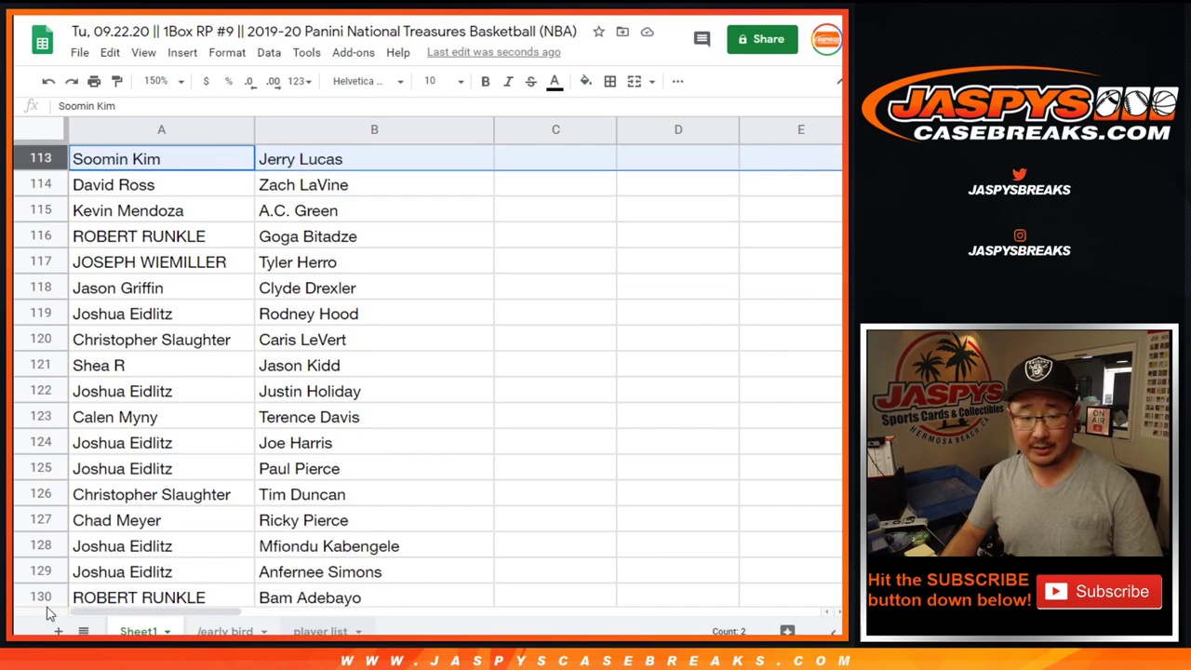
pyautogui.click(46, 571)
pyautogui.scroll(-1, 158, 482)
pyautogui.scroll(-1, 158, 483)
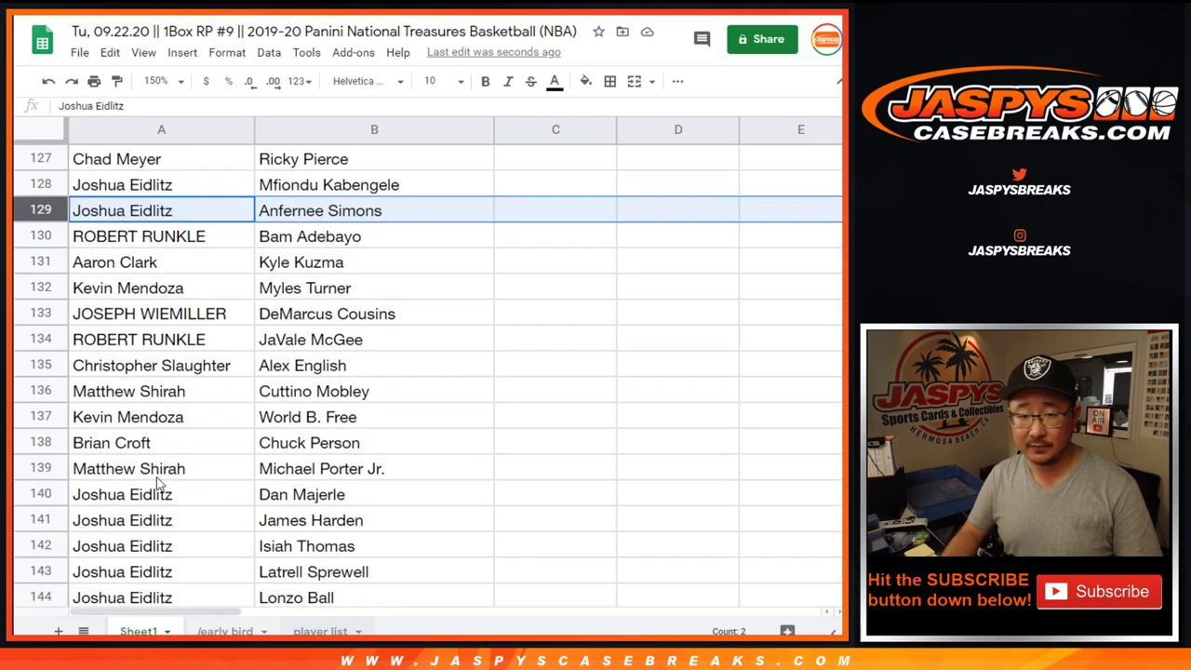
pyautogui.click(72, 572)
pyautogui.scroll(-7, 173, 470)
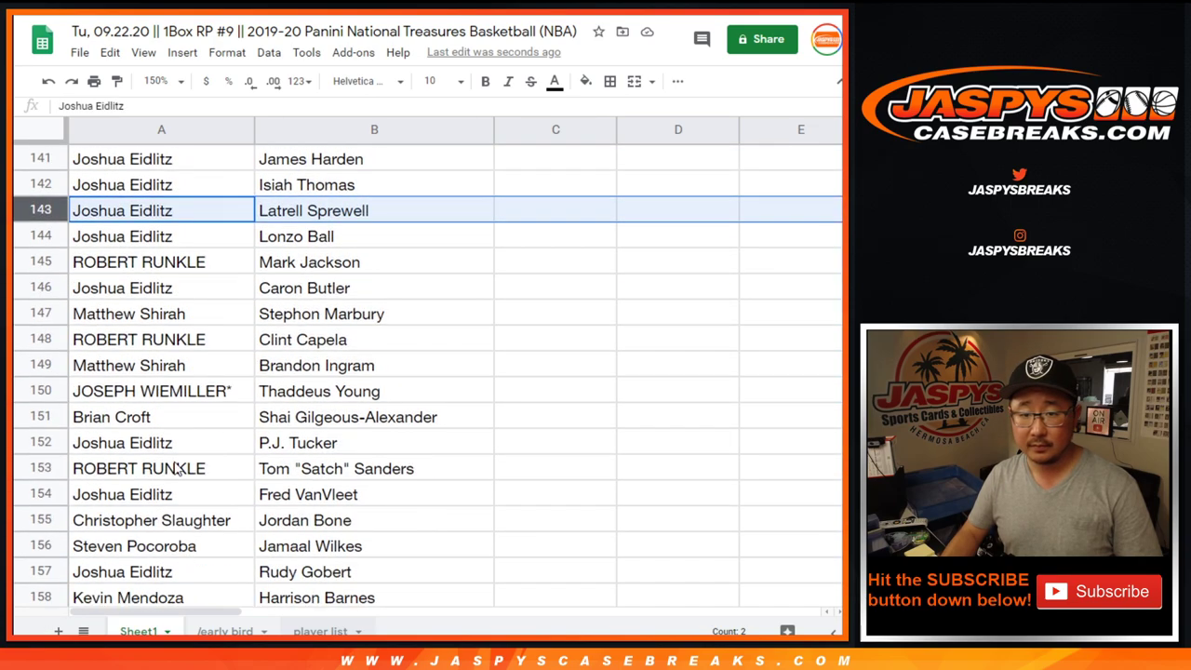
pyautogui.click(56, 569)
pyautogui.scroll(-8, 174, 486)
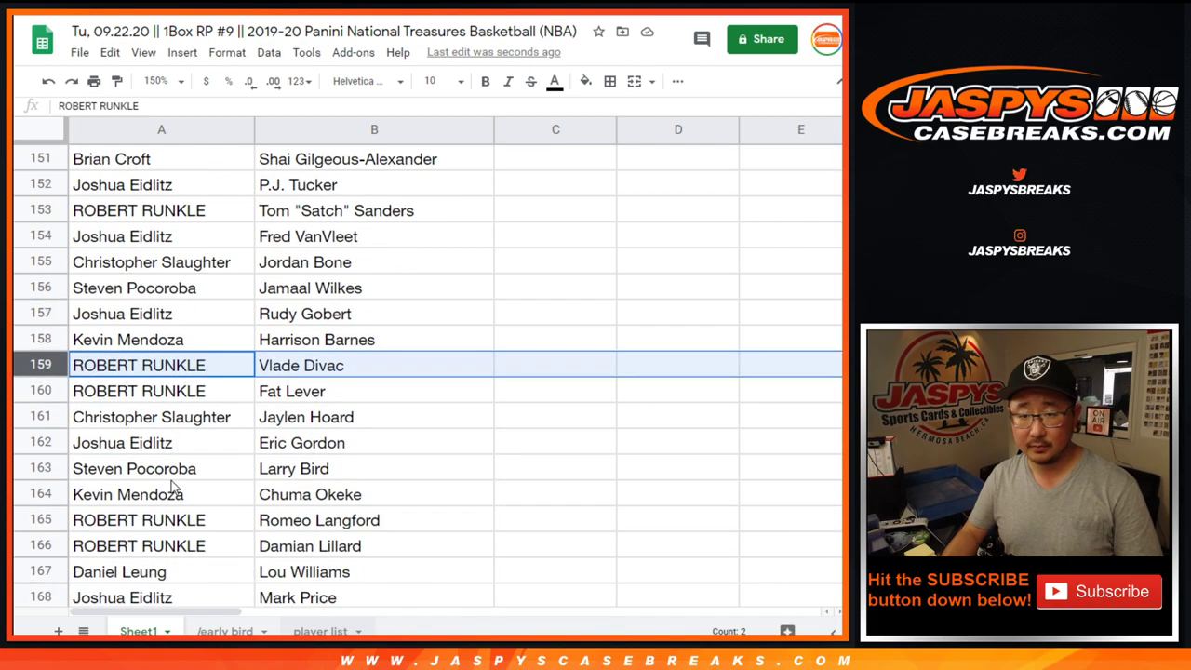
pyautogui.click(53, 572)
pyautogui.scroll(-8, 170, 493)
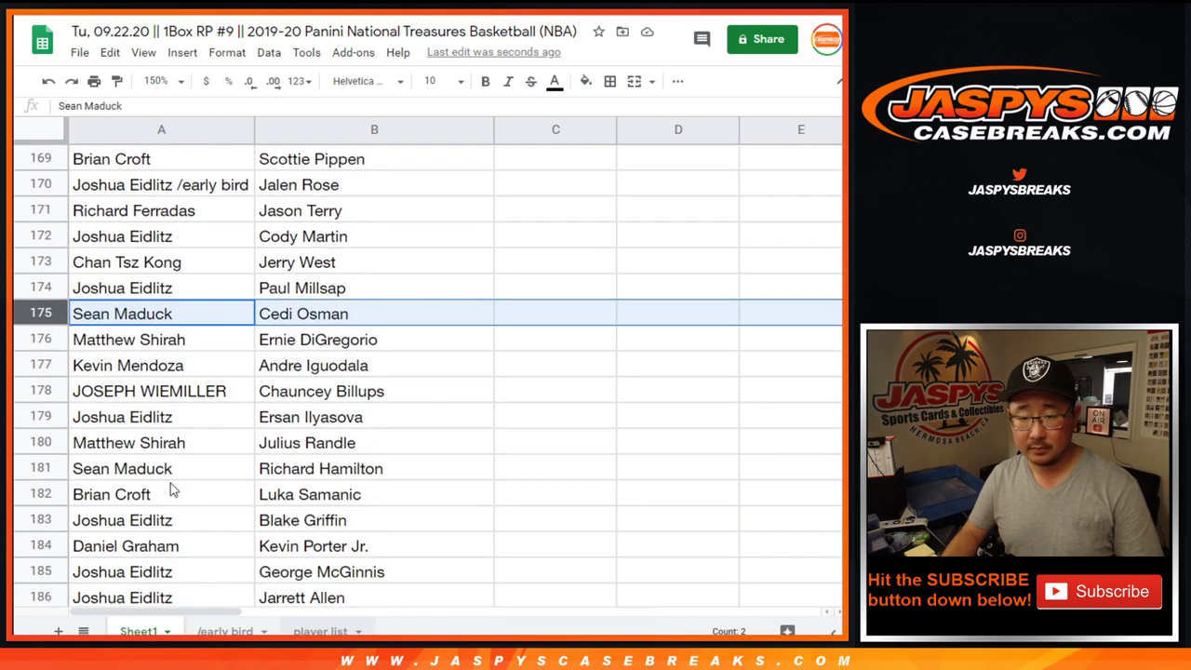
pyautogui.click(55, 569)
pyautogui.scroll(-8, 186, 488)
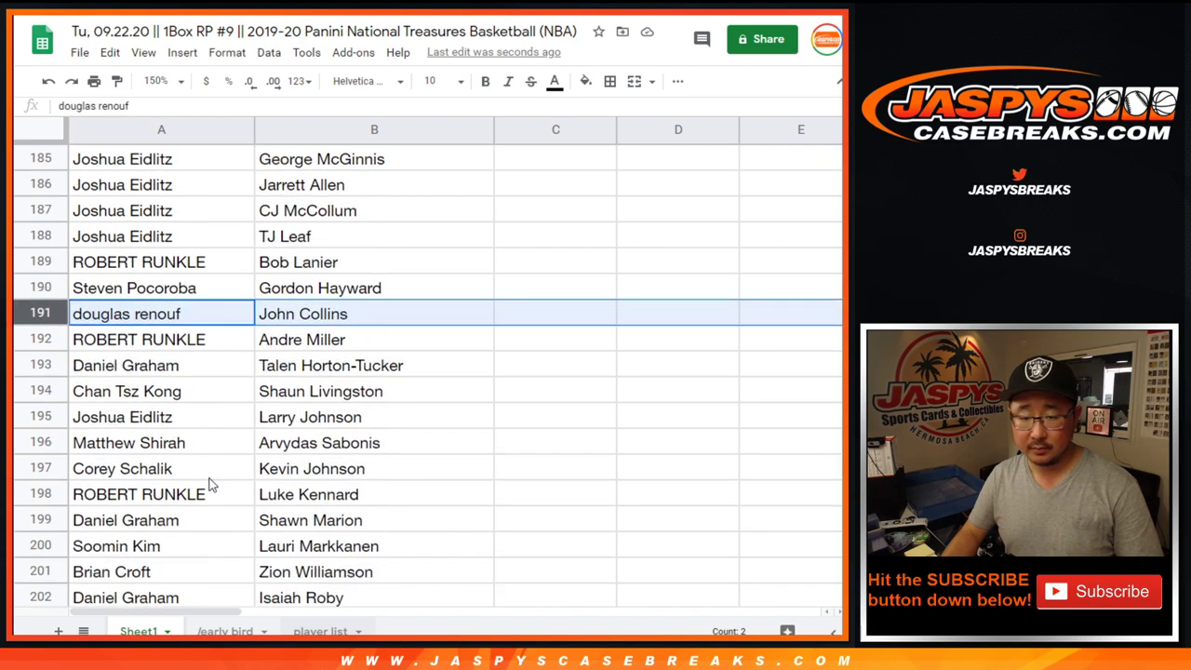
pyautogui.click(80, 571)
pyautogui.scroll(-8, 167, 507)
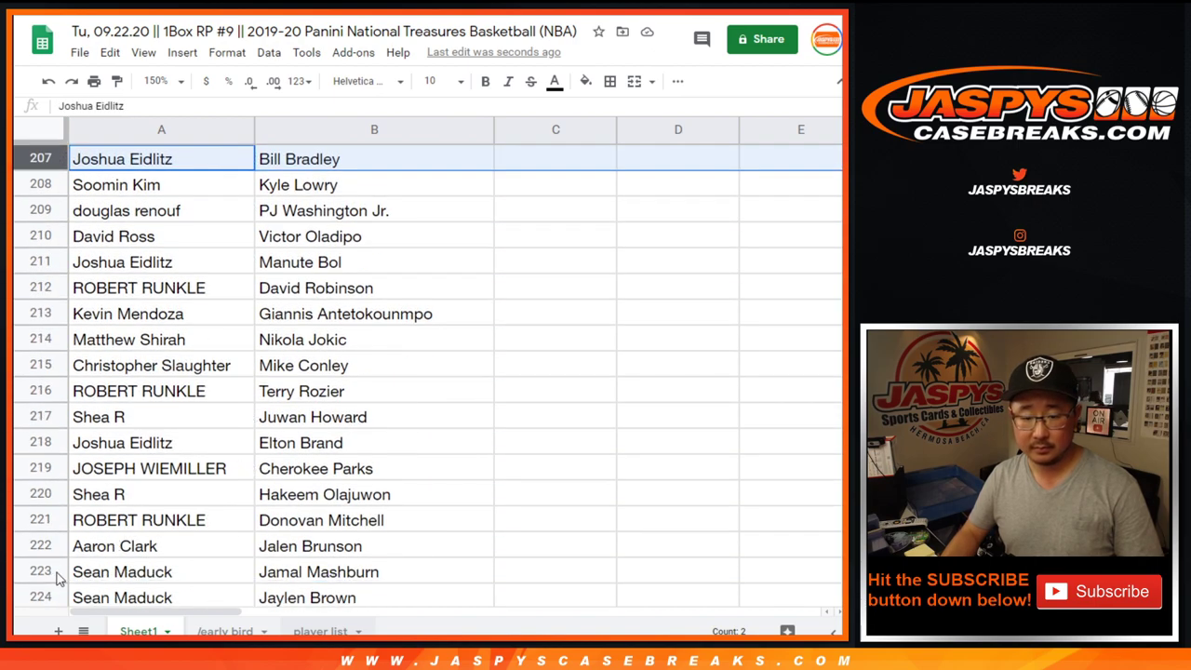
pyautogui.click(78, 571)
pyautogui.scroll(-8, 223, 465)
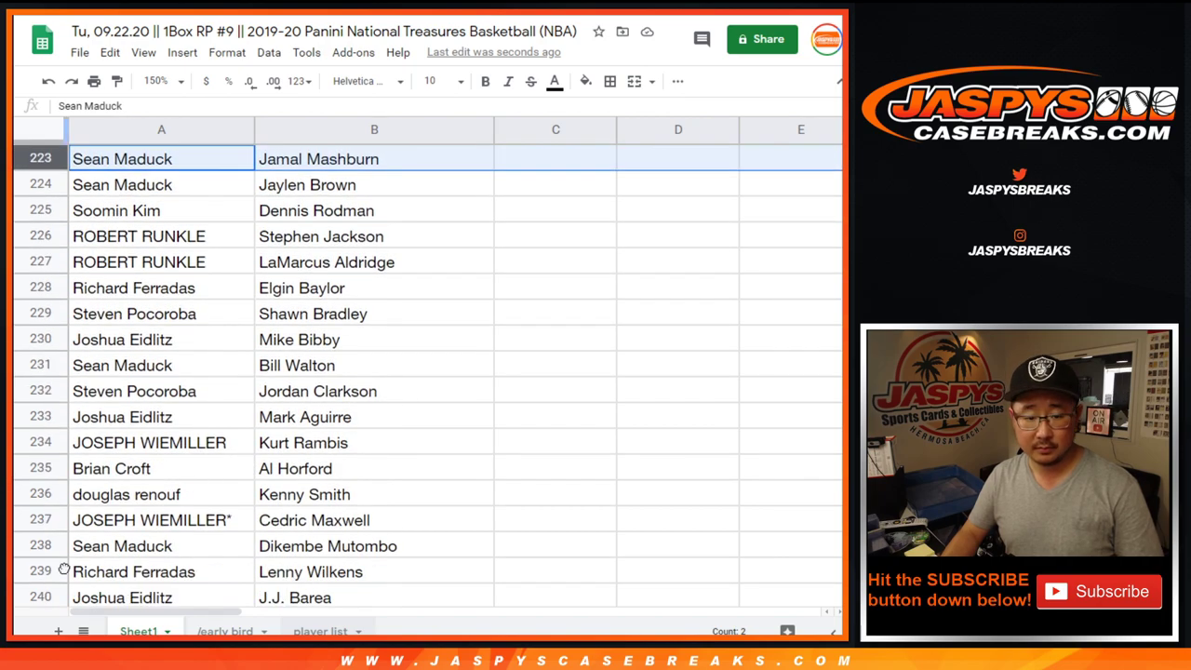
pyautogui.click(77, 573)
pyautogui.scroll(-7, 266, 454)
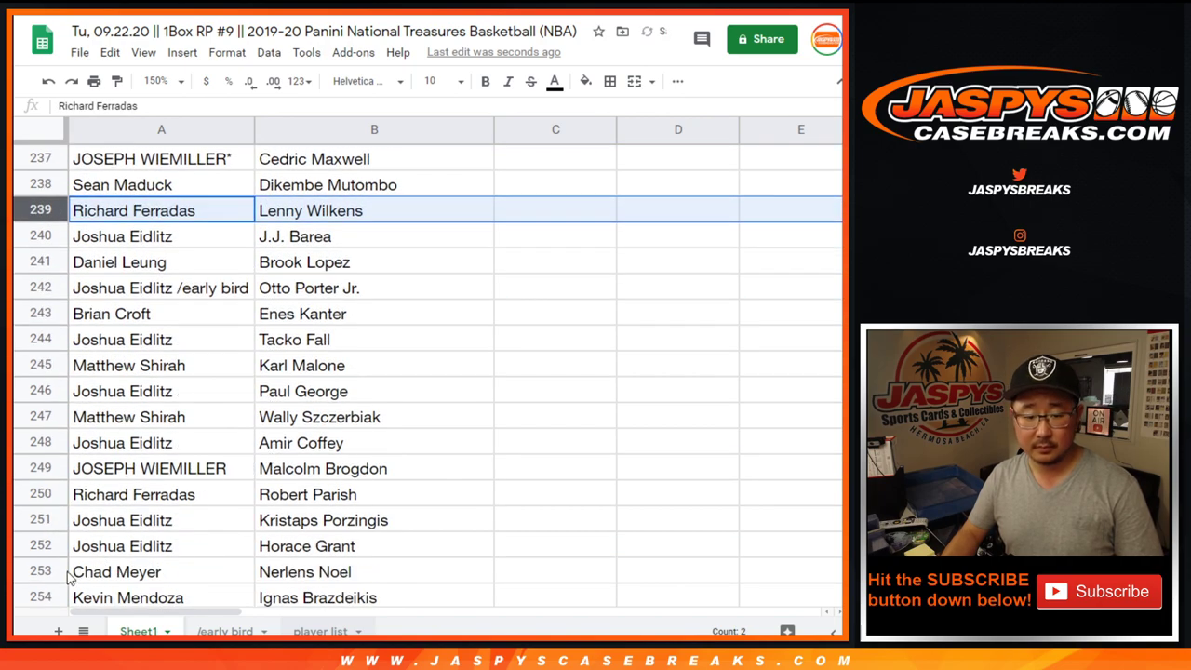
pyautogui.click(75, 573)
pyautogui.scroll(-8, 229, 465)
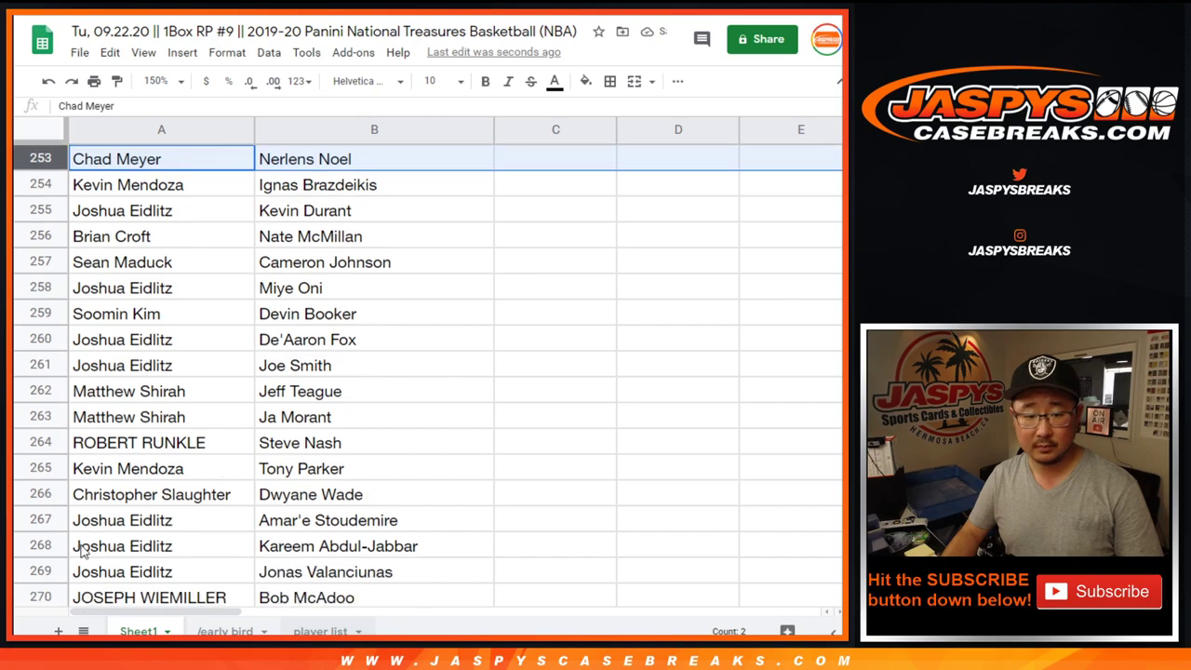
pyautogui.click(79, 571)
pyautogui.scroll(-7, 210, 478)
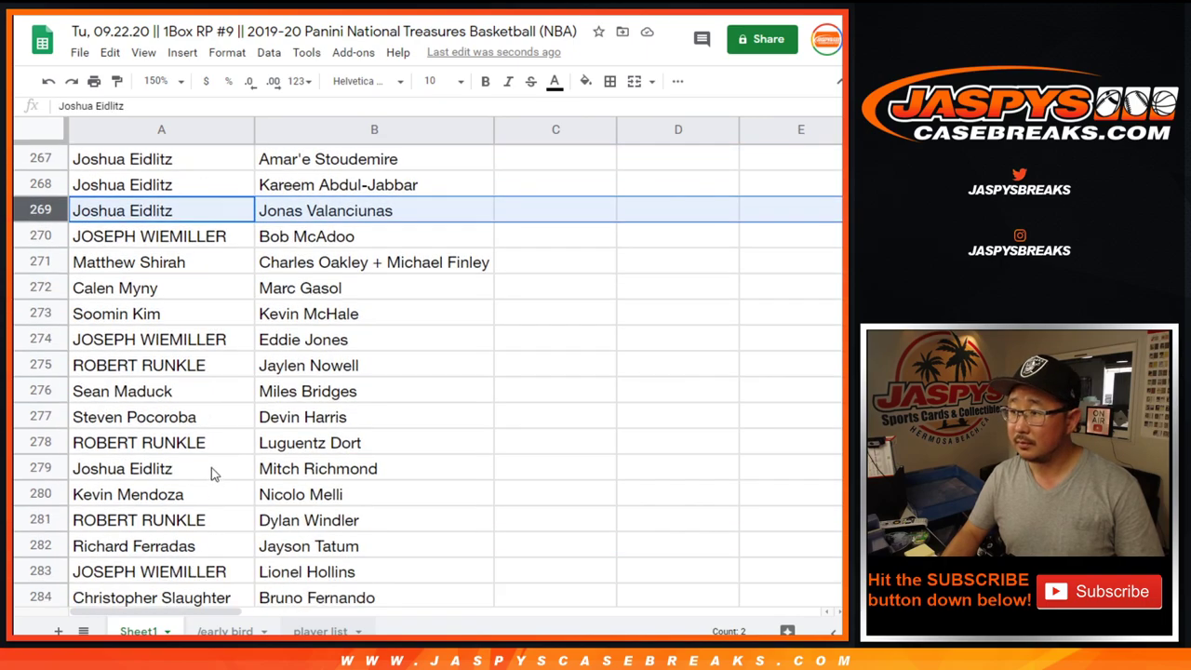
pyautogui.scroll(-1, 212, 474)
pyautogui.click(46, 571)
pyautogui.scroll(-8, 199, 470)
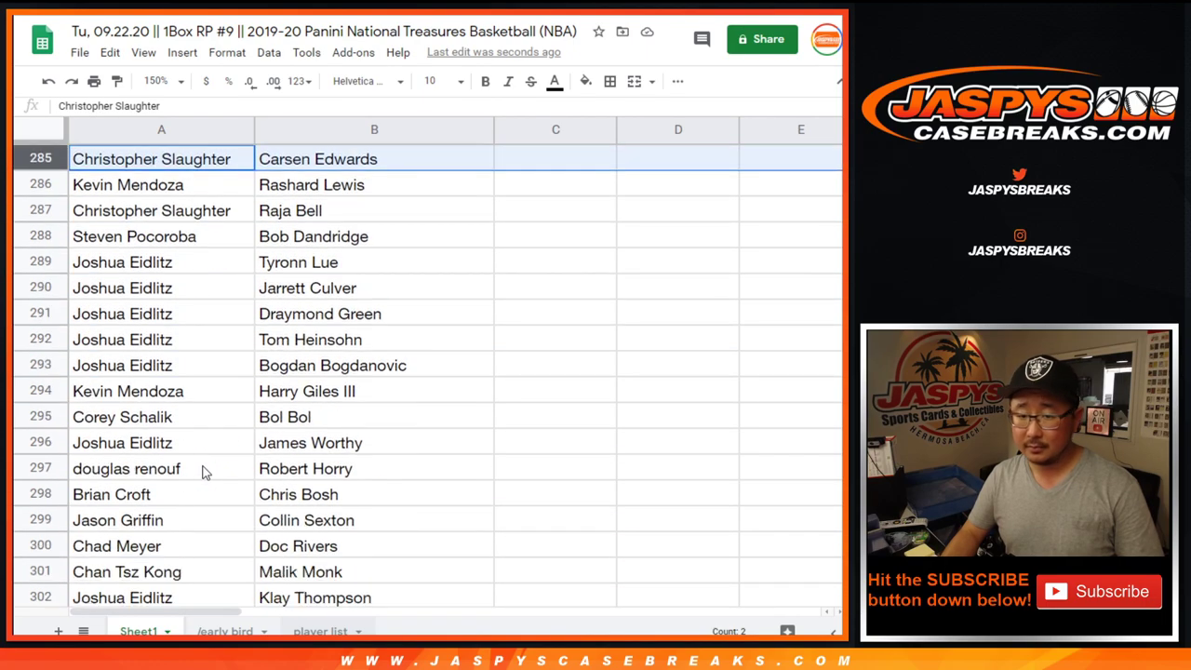
pyautogui.click(53, 550)
pyautogui.scroll(-8, 232, 439)
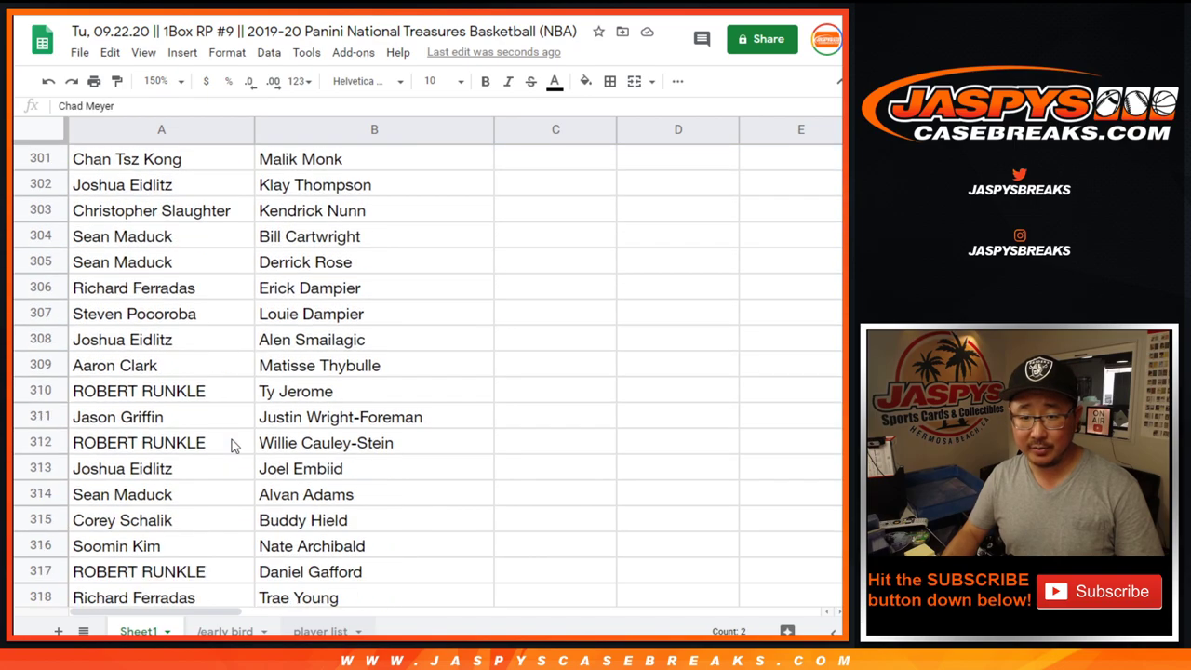
pyautogui.scroll(1, 232, 439)
pyautogui.click(40, 569)
pyautogui.scroll(-7, 285, 427)
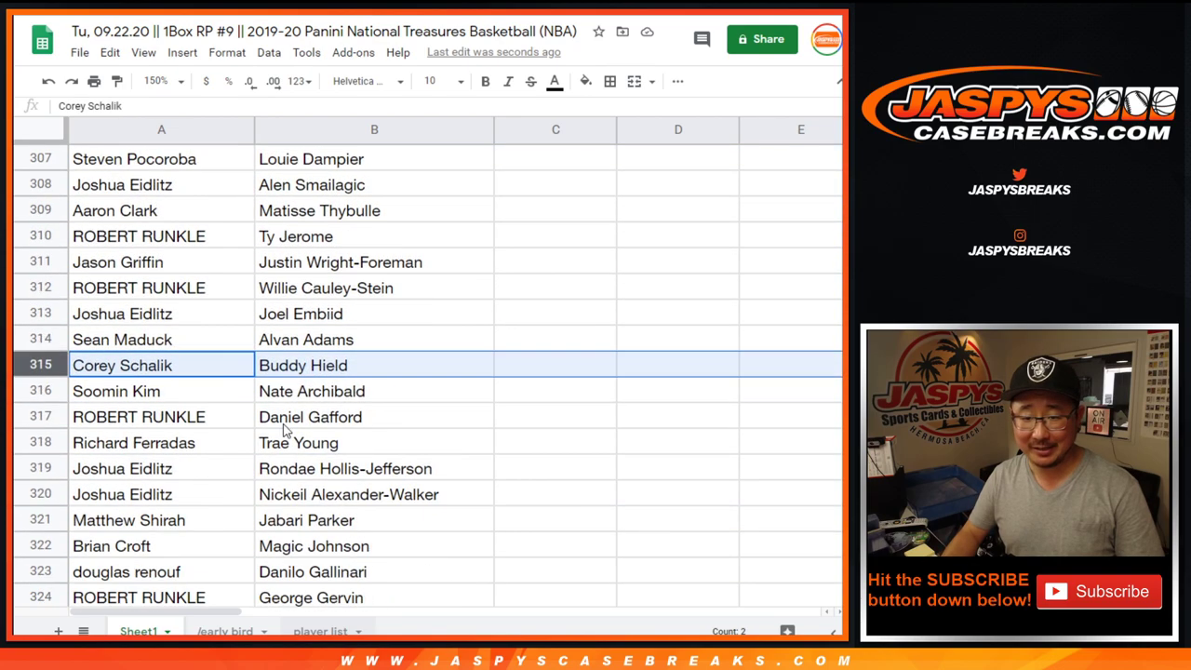
pyautogui.scroll(-1, 284, 428)
pyautogui.click(41, 571)
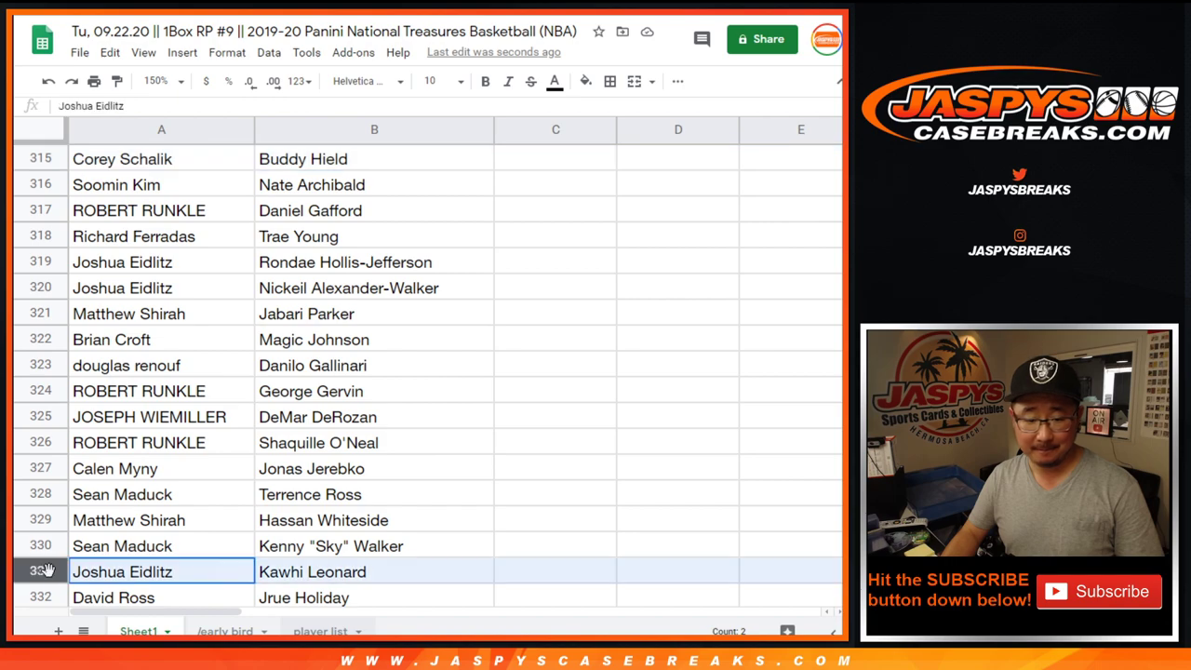
pyautogui.scroll(-8, 199, 418)
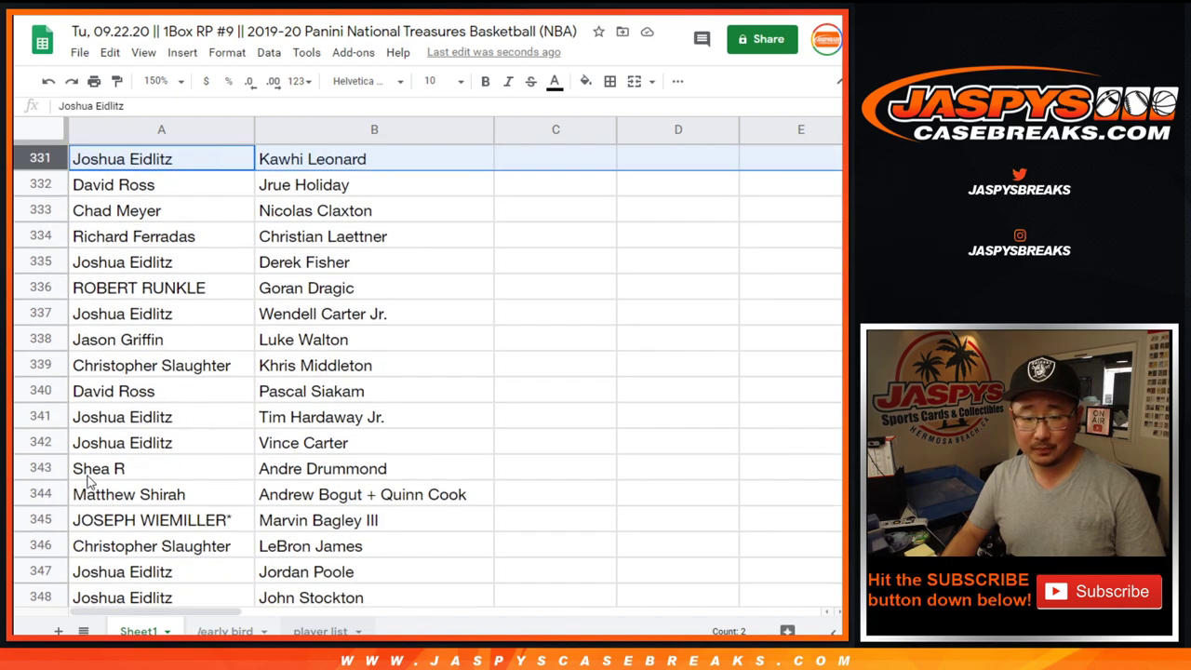
pyautogui.click(37, 570)
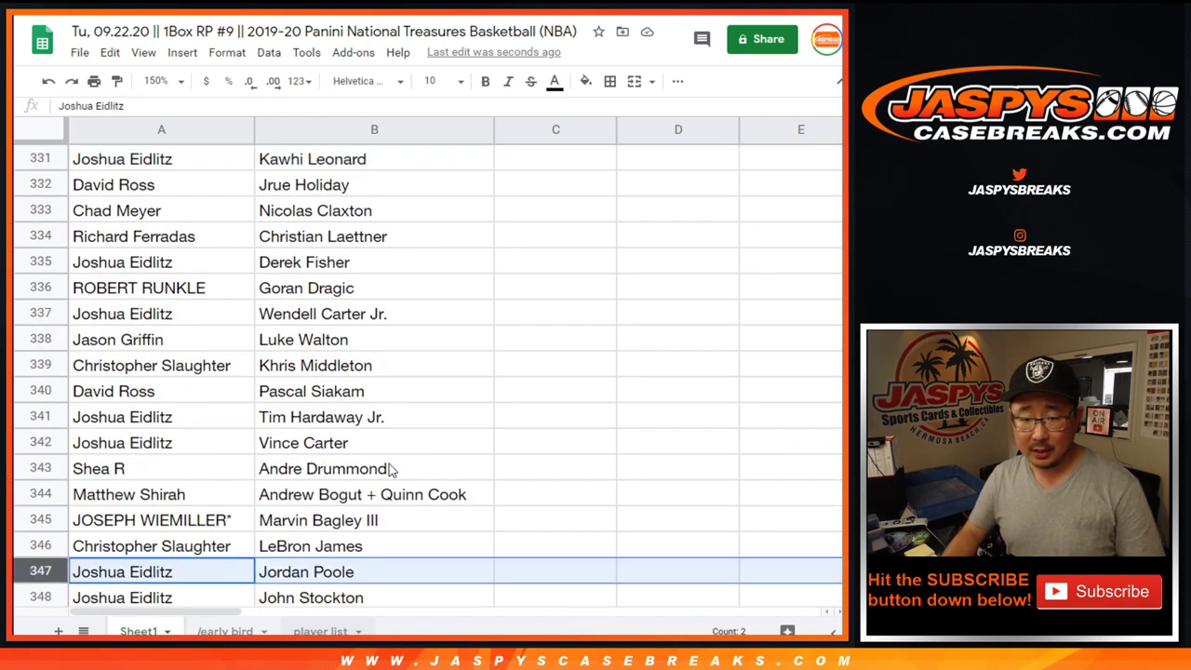
pyautogui.scroll(-5, 190, 463)
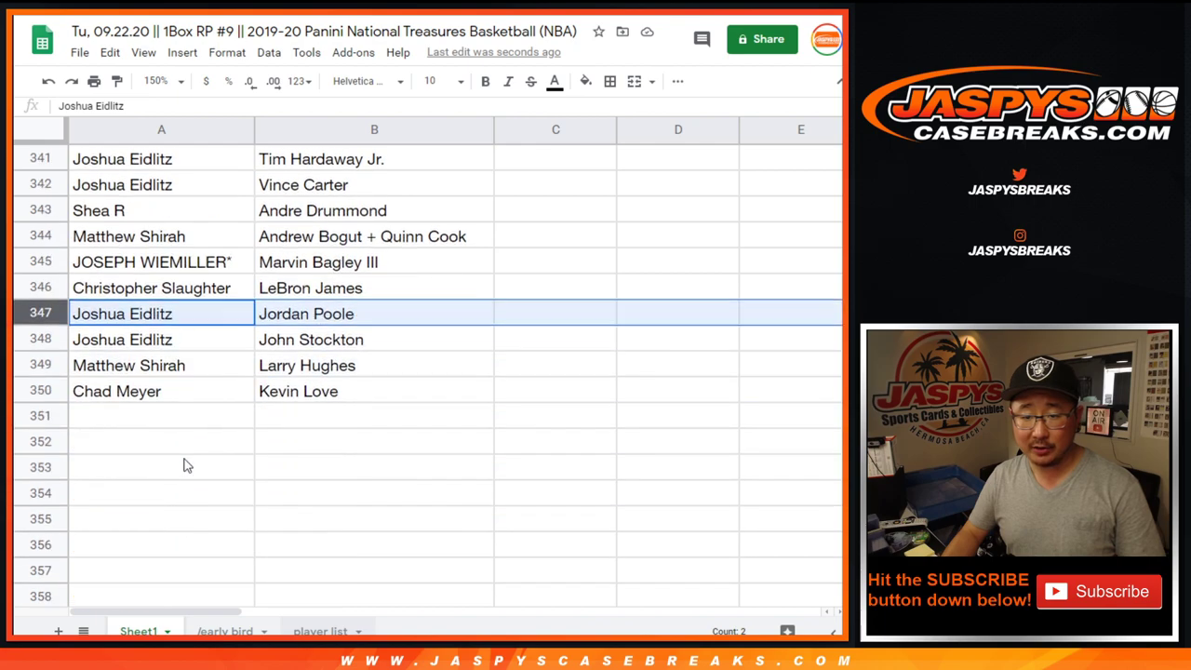
pyautogui.click(169, 398)
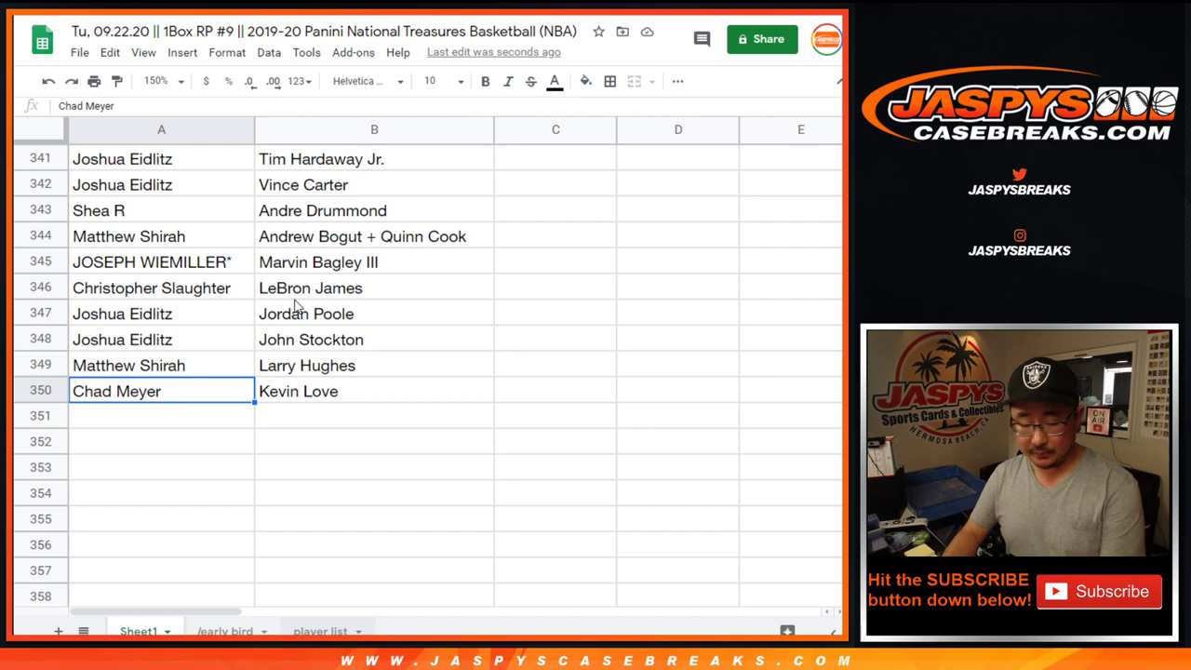
# Step: Sort the whole Sheet1 by column A from A to Z so each customer's spots are grouped together
pyautogui.hotkey('ctrl', 'Home')
pyautogui.click(190, 130)
pyautogui.click(268, 53)
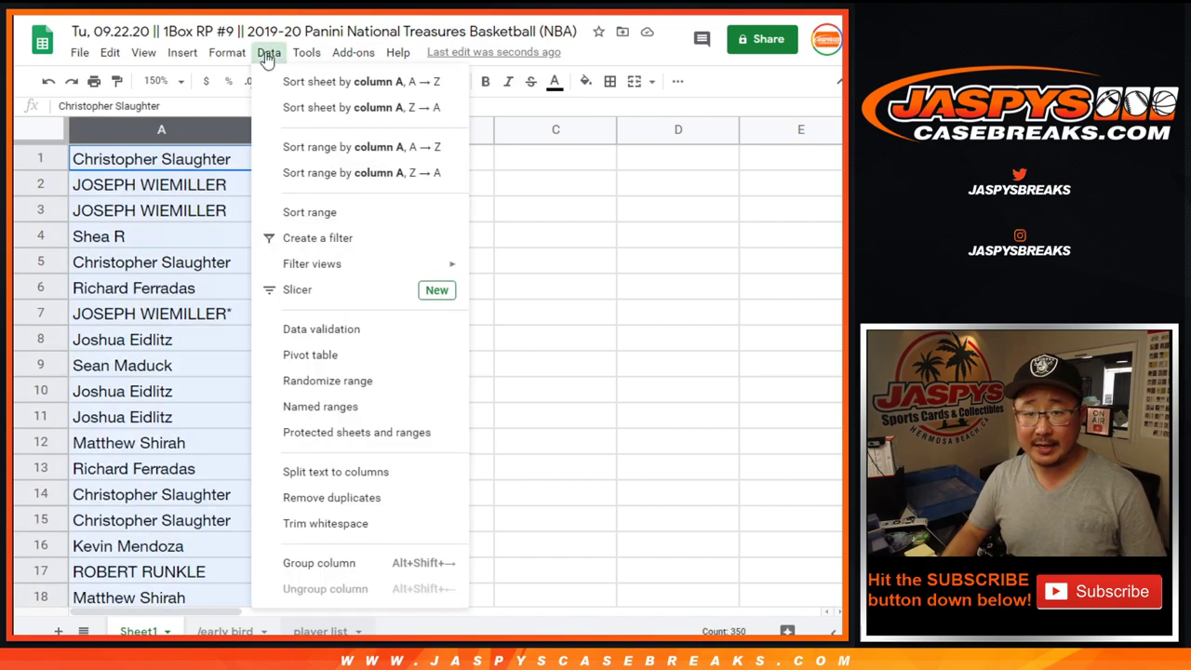
pyautogui.click(300, 84)
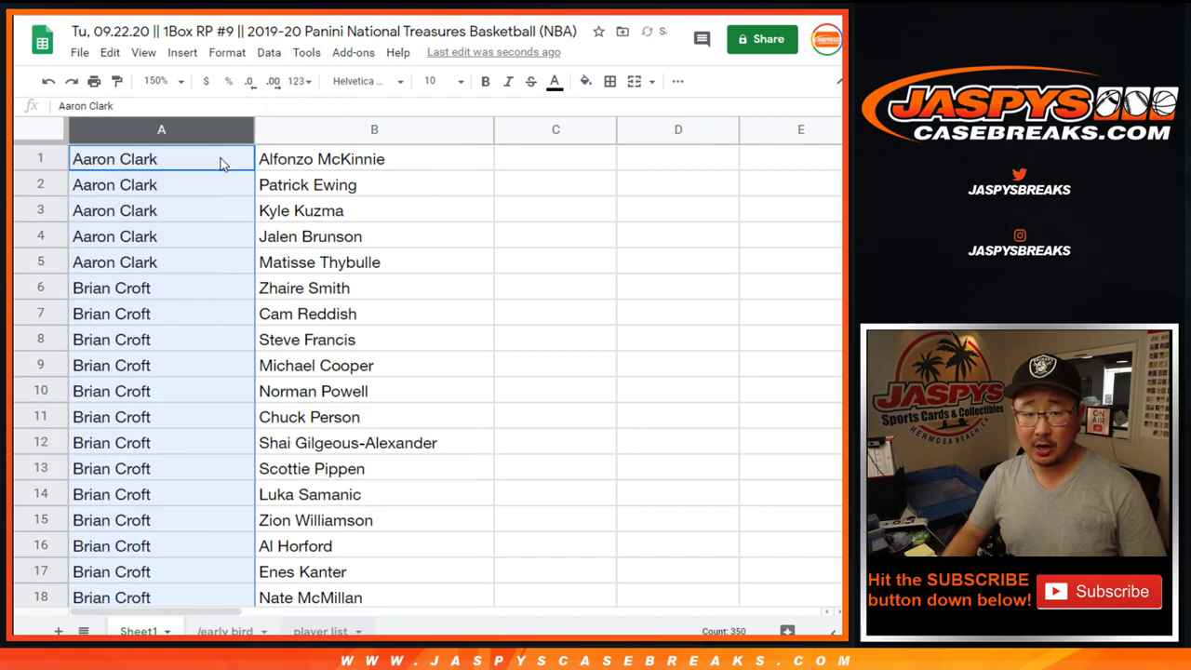
# Step: Review the sorted pairings from row 1 through row 65, selecting the first row of each customer's group to keep place
pyautogui.click(149, 166)
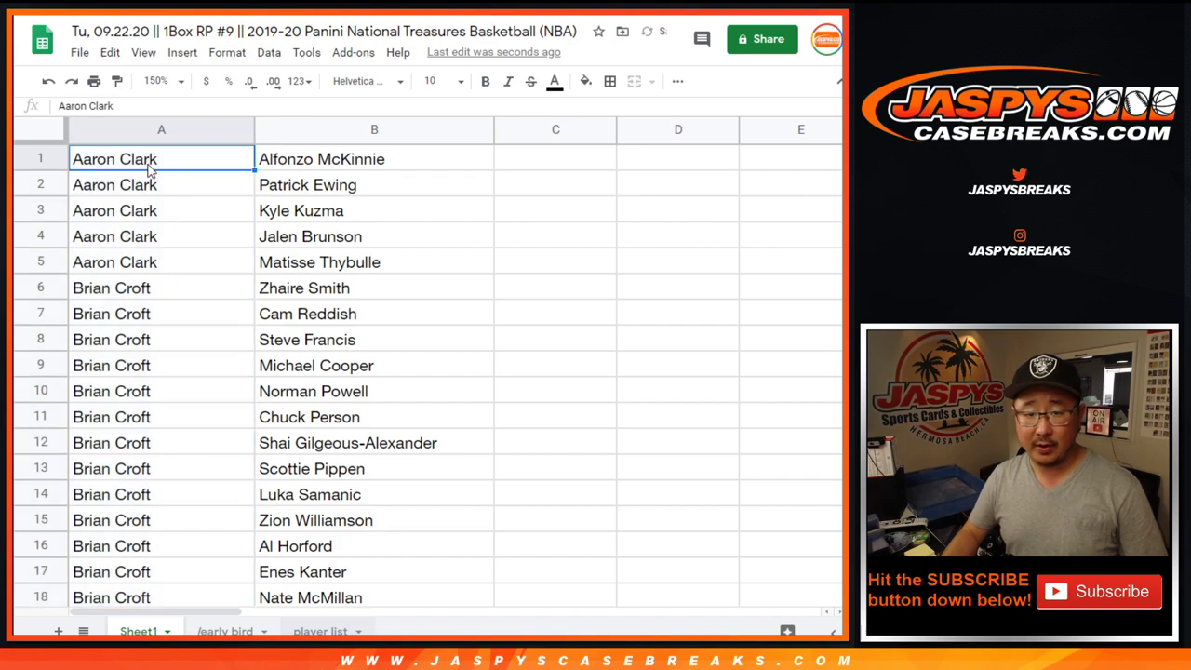
pyautogui.click(43, 184)
pyautogui.click(45, 288)
pyautogui.scroll(-5, 129, 346)
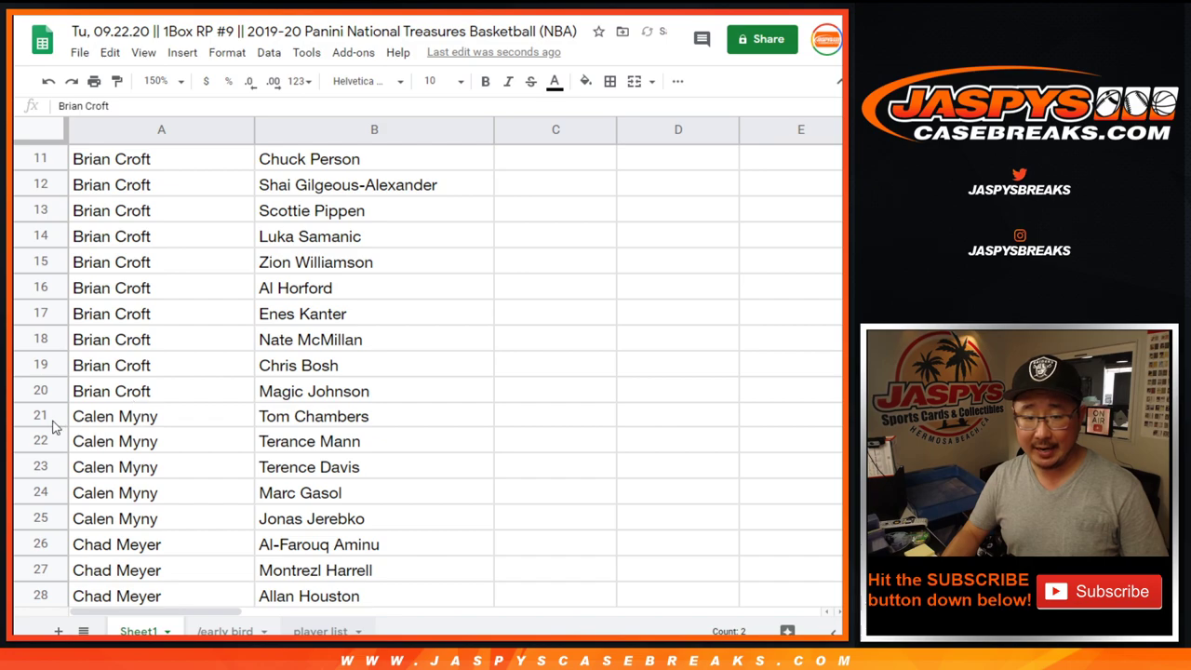
pyautogui.click(42, 421)
pyautogui.scroll(-4, 183, 400)
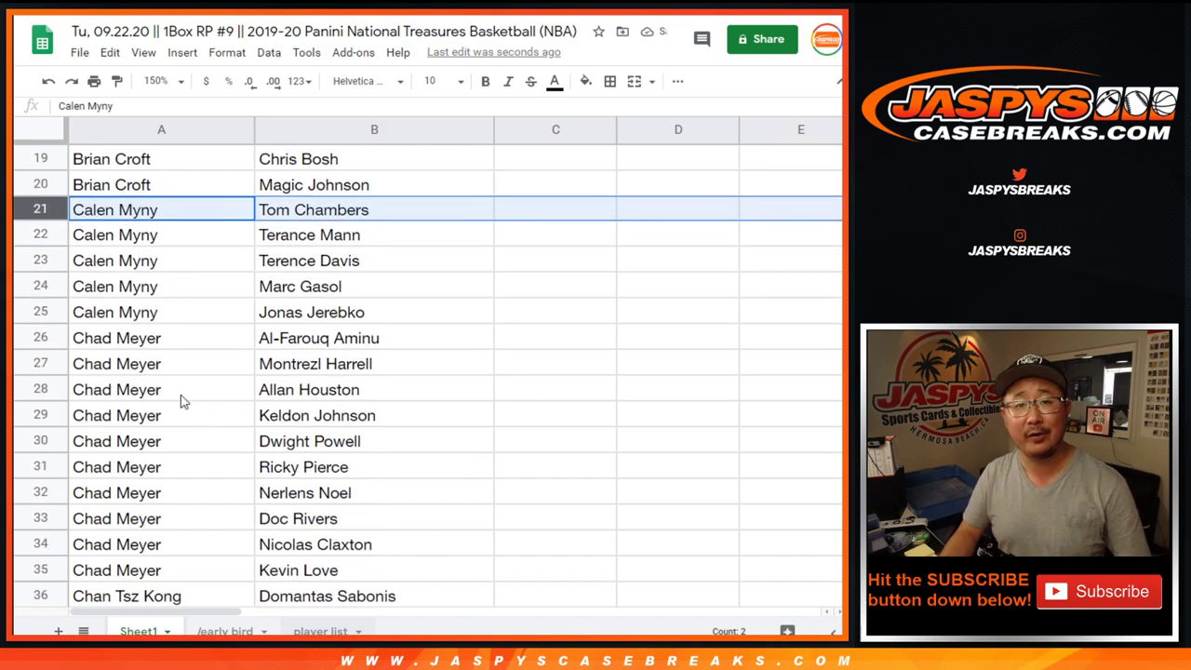
pyautogui.click(40, 338)
pyautogui.scroll(-3, 198, 367)
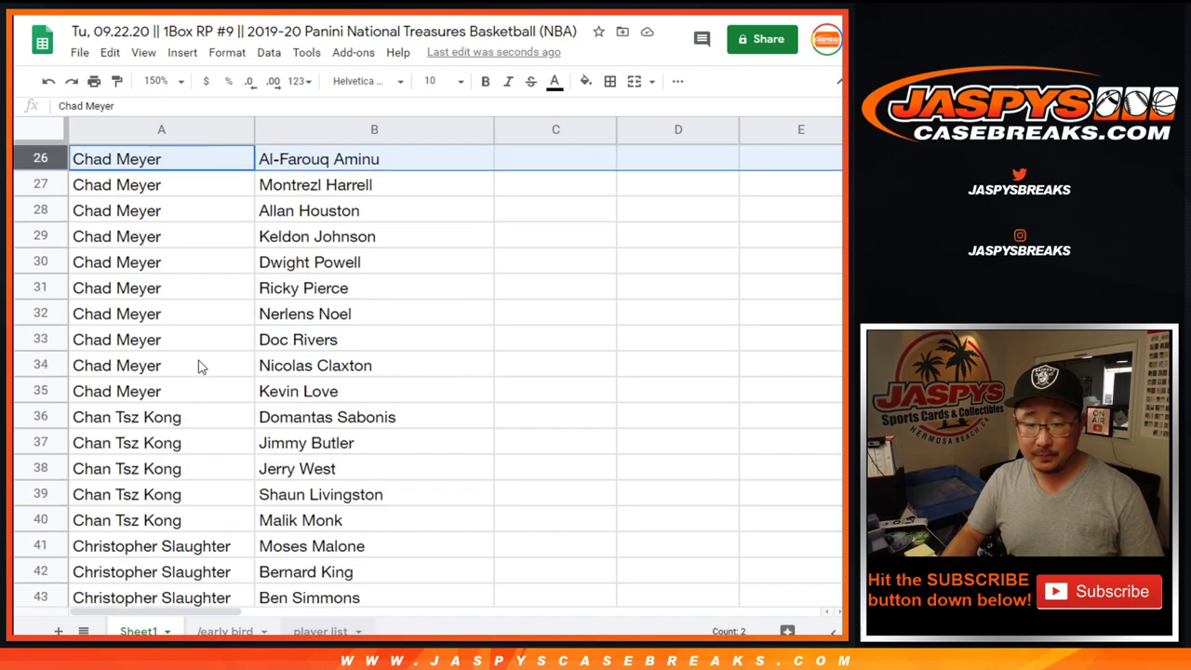
pyautogui.click(42, 417)
pyautogui.scroll(-3, 217, 355)
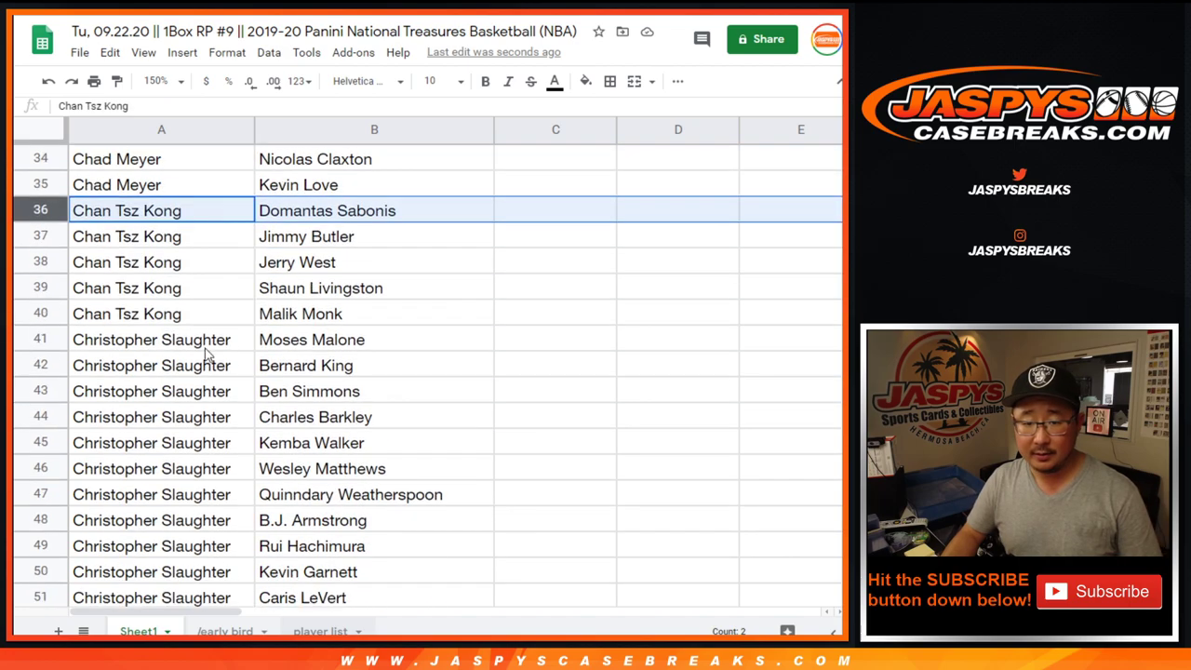
pyautogui.scroll(-1, 212, 340)
pyautogui.click(59, 296)
pyautogui.scroll(-2, 205, 317)
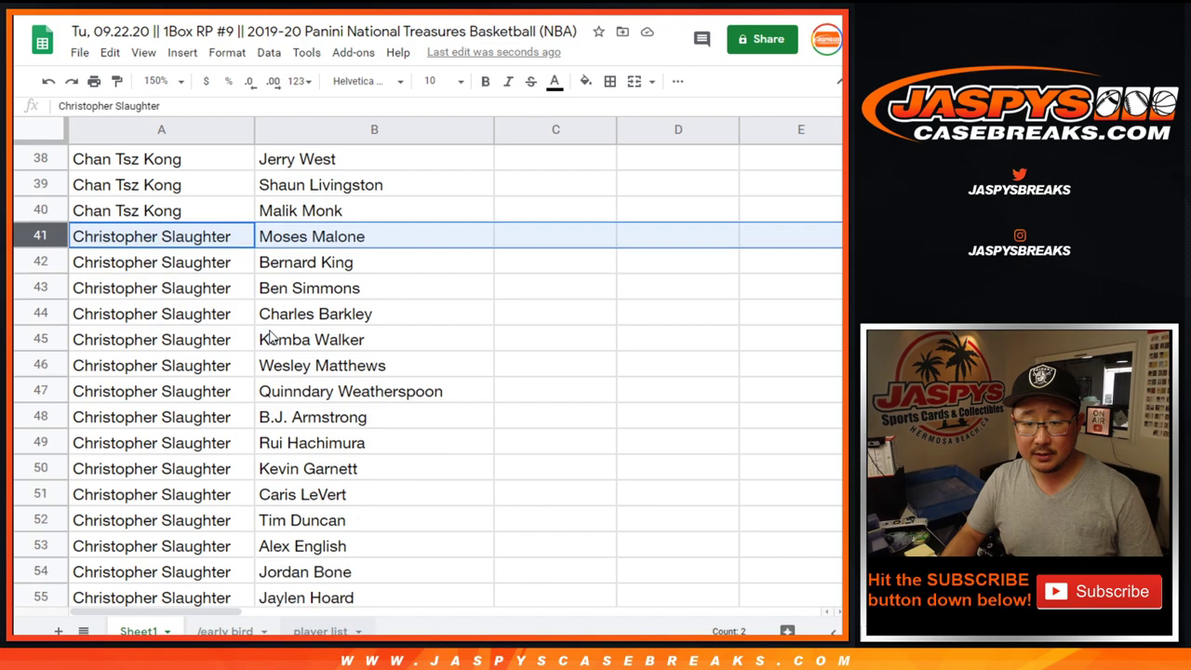
pyautogui.scroll(-5, 268, 337)
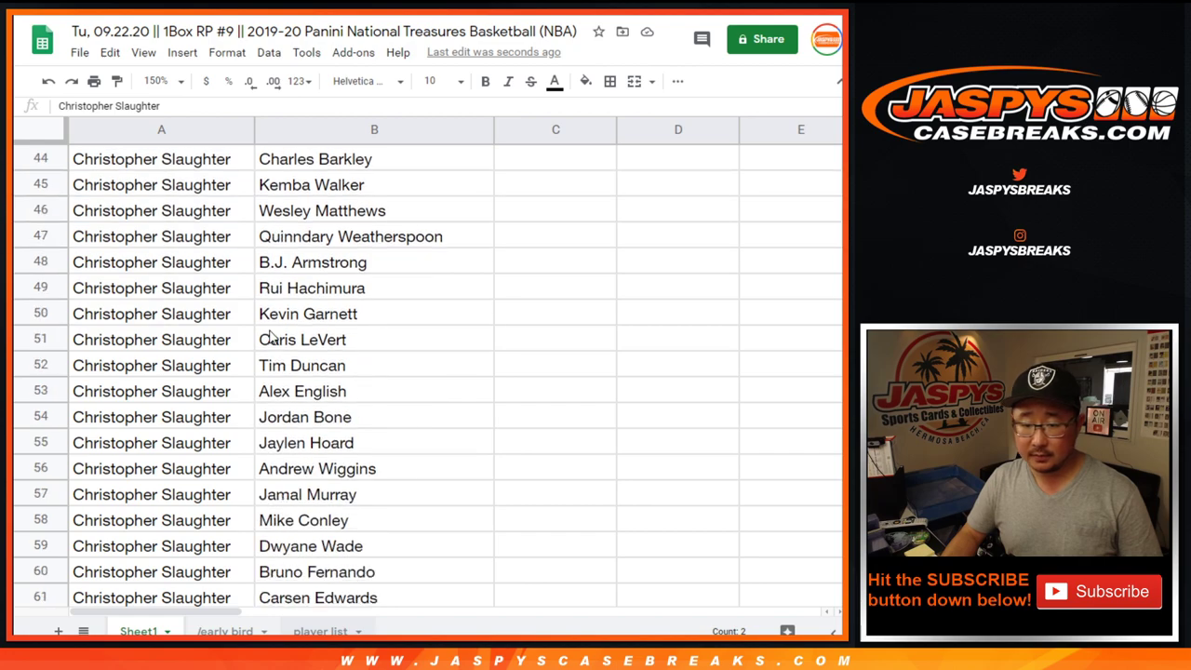
pyautogui.scroll(-6, 268, 337)
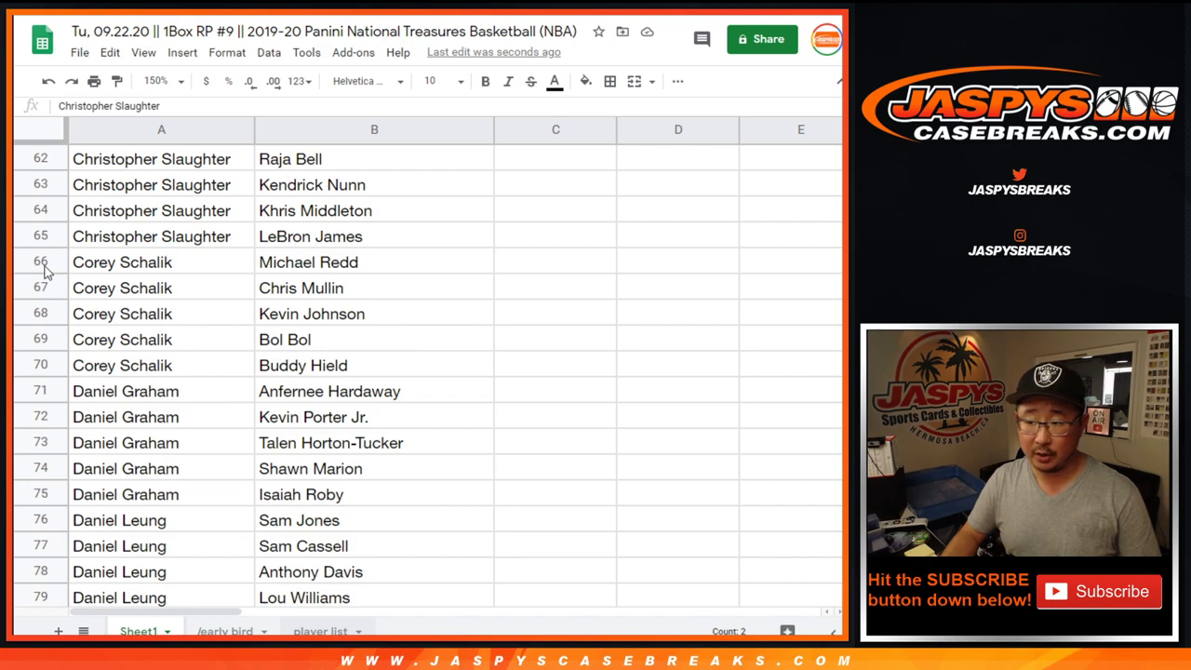
# Step: Review the sorted pairings from row 66 through row 115, marking where each customer's group begins by selecting its first row
pyautogui.click(42, 263)
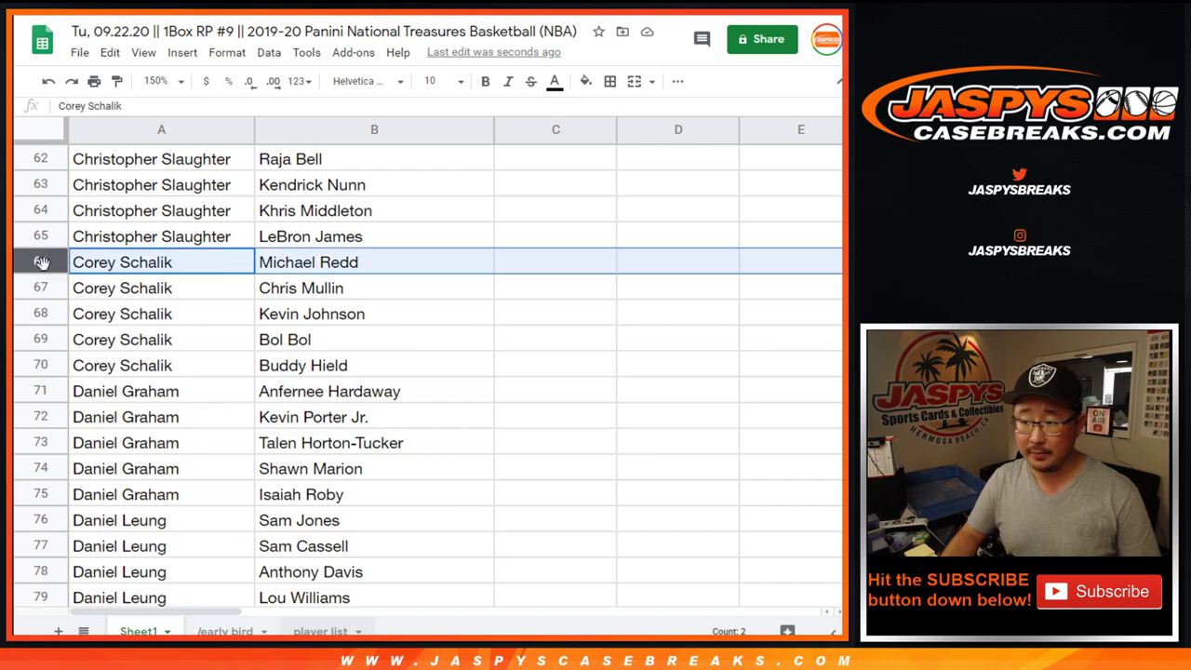
pyautogui.click(55, 385)
pyautogui.scroll(-2, 166, 397)
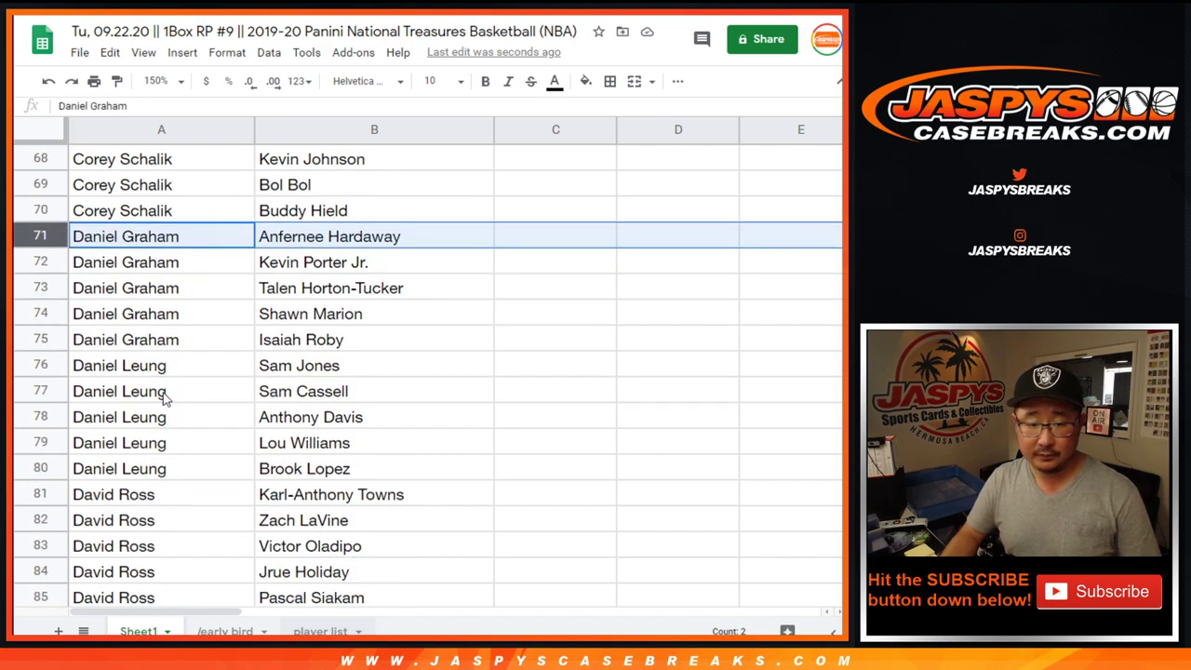
pyautogui.click(38, 366)
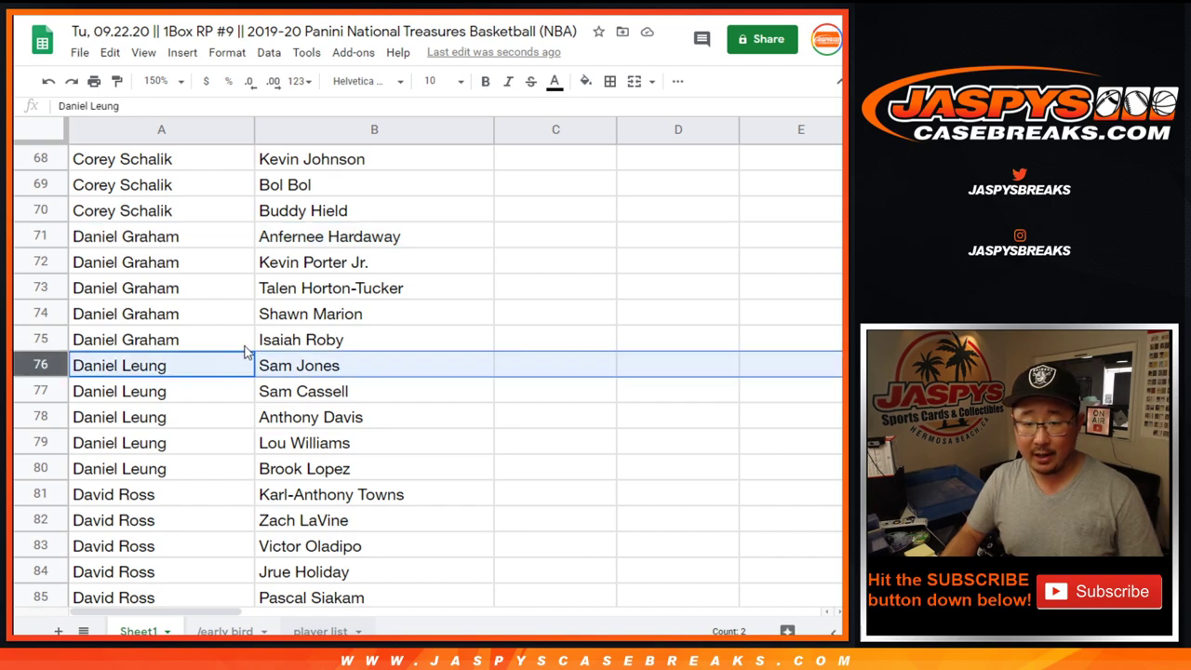
pyautogui.scroll(-3, 247, 351)
pyautogui.click(42, 288)
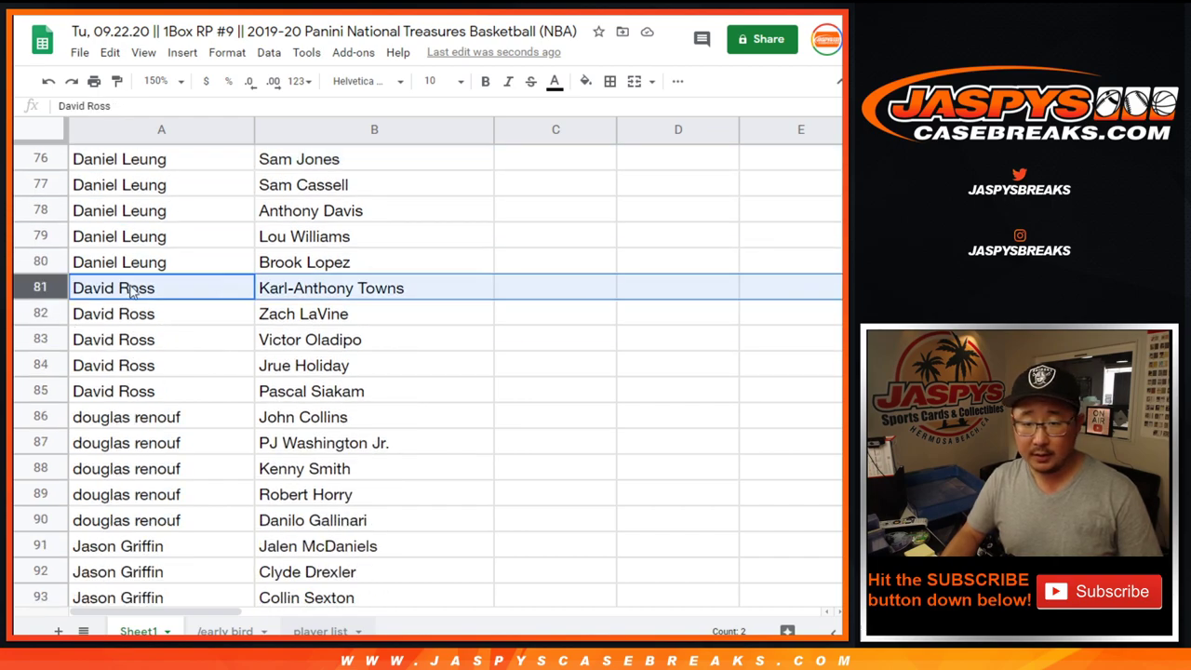
pyautogui.scroll(-2, 264, 336)
pyautogui.click(41, 317)
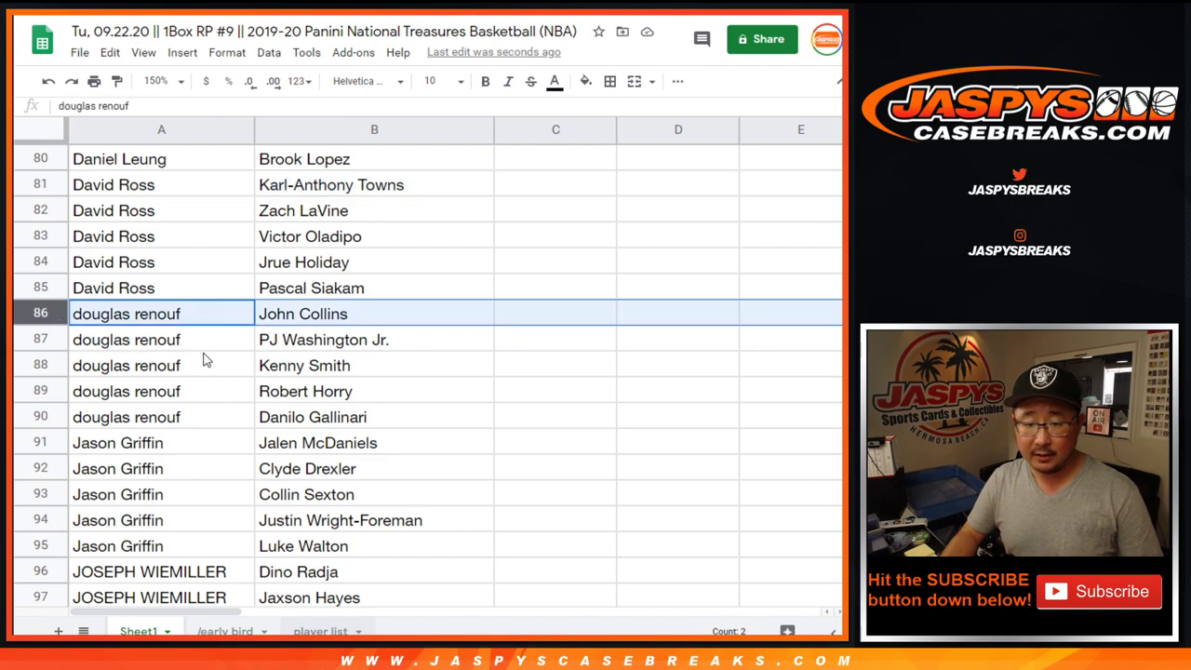
pyautogui.scroll(-2, 205, 358)
pyautogui.click(39, 341)
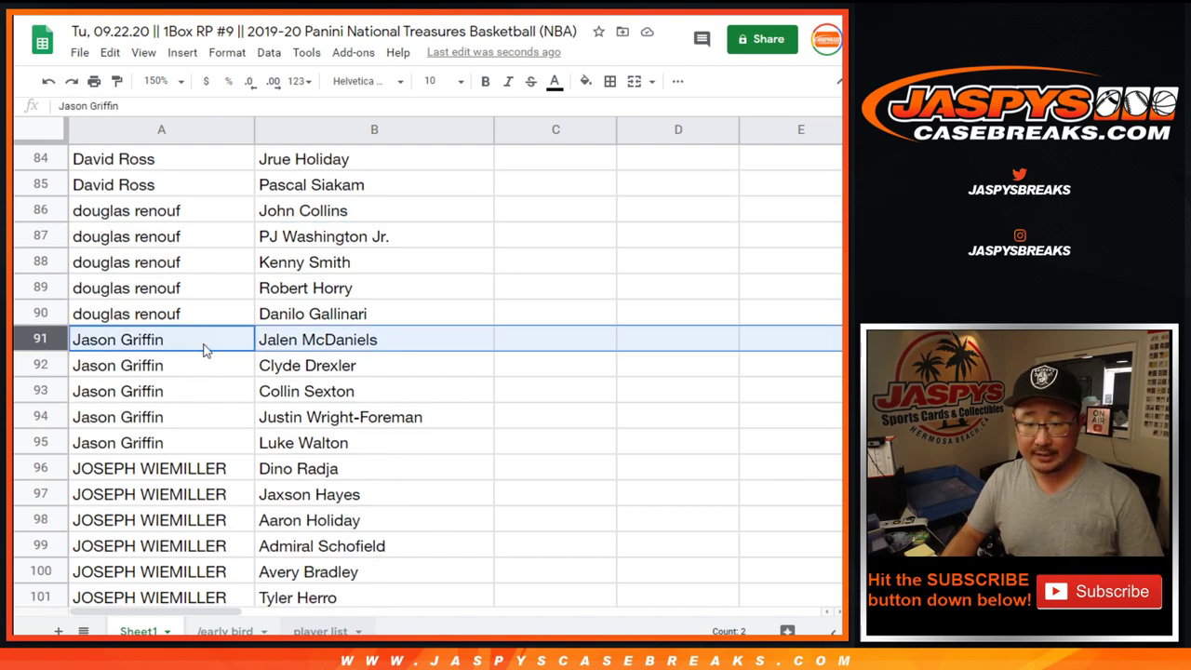
pyautogui.scroll(-3, 204, 348)
pyautogui.click(33, 314)
pyautogui.scroll(-2, 298, 355)
pyautogui.scroll(-3, 259, 365)
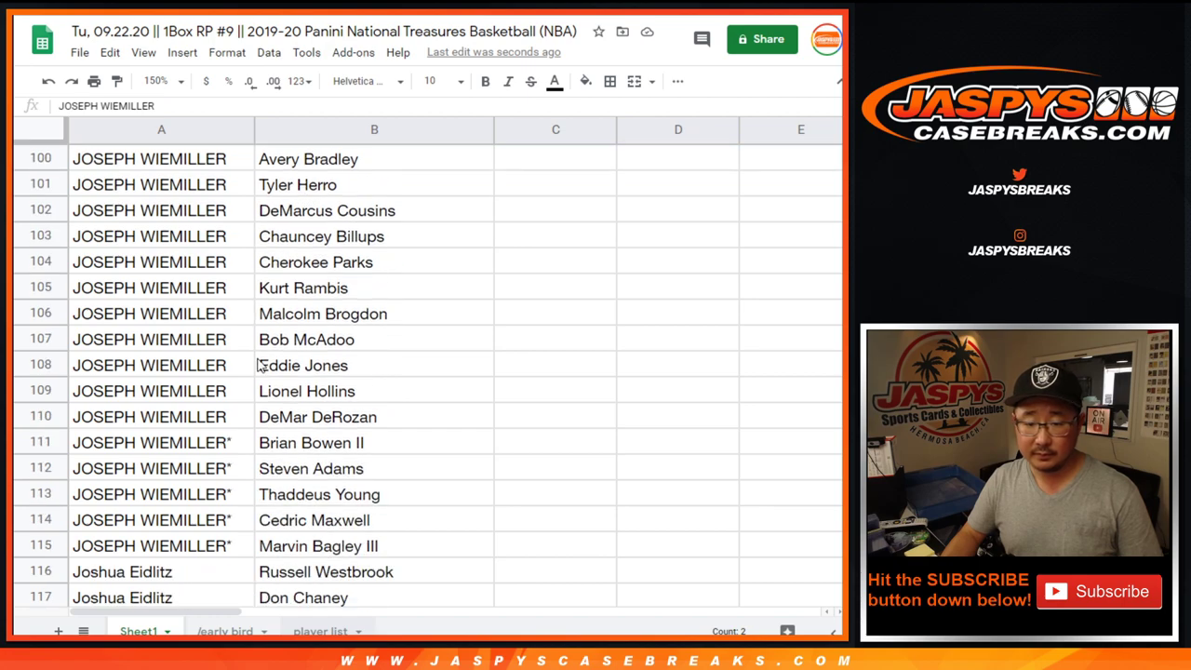
pyautogui.scroll(-1, 258, 364)
pyautogui.scroll(4, 259, 365)
pyautogui.scroll(-6, 259, 365)
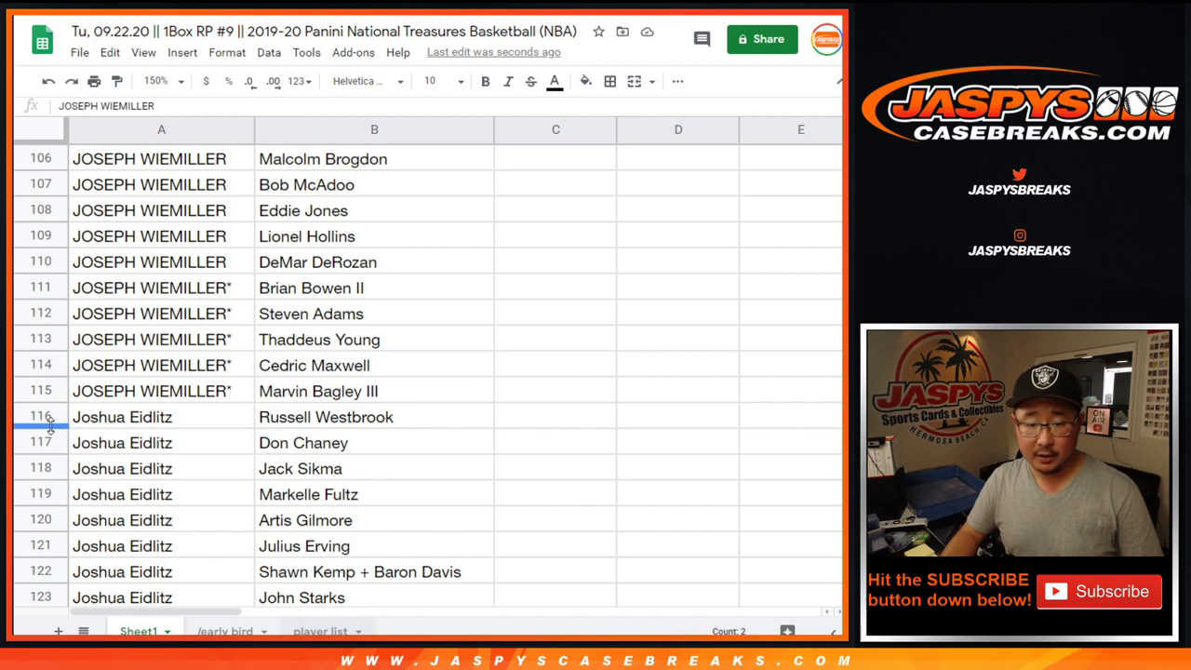
# Step: Select row 116 and read through the players of the long customer group that runs through row 205
pyautogui.click(41, 419)
pyautogui.scroll(-4, 221, 412)
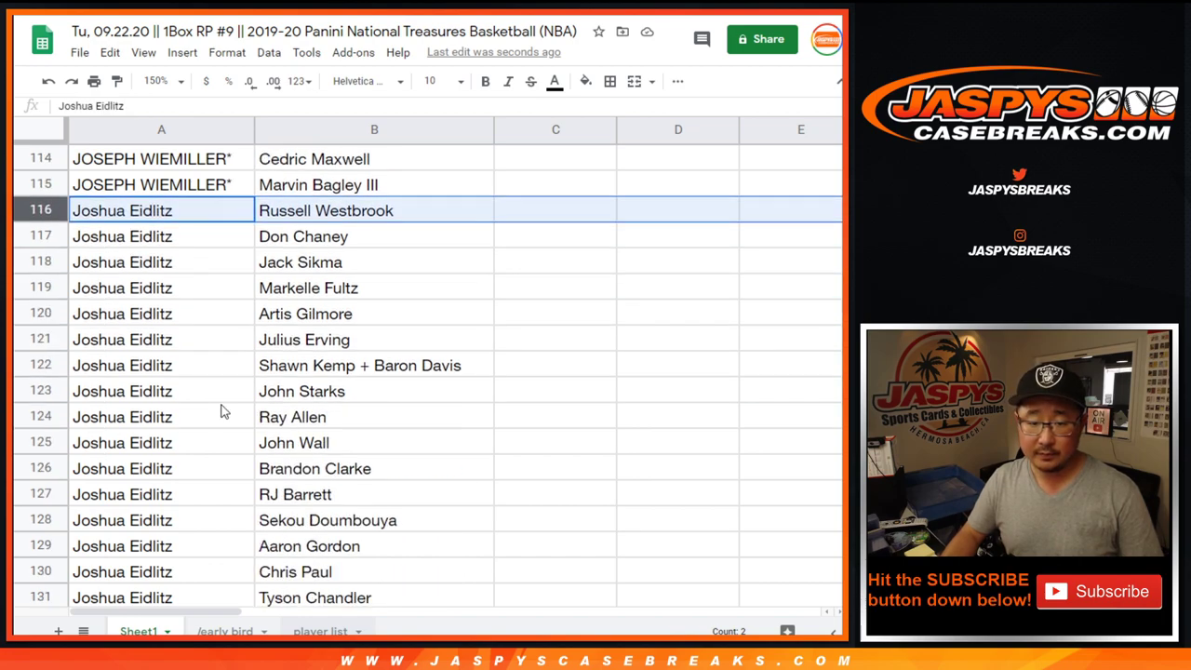
pyautogui.scroll(-1, 221, 406)
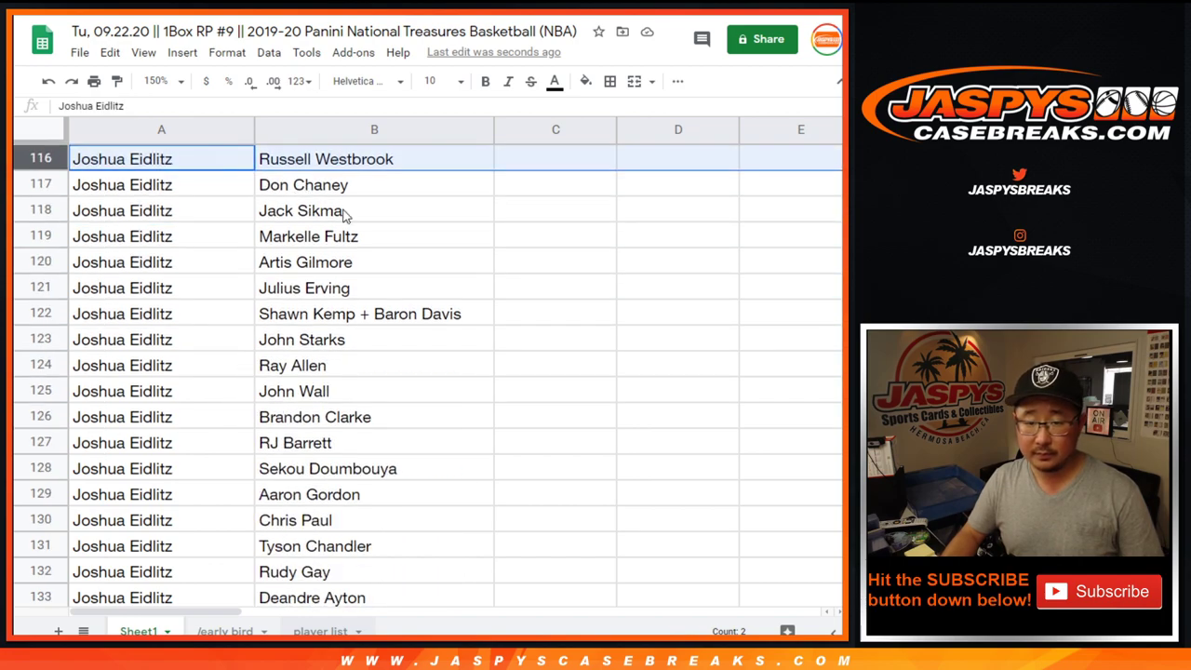
pyautogui.scroll(-7, 263, 544)
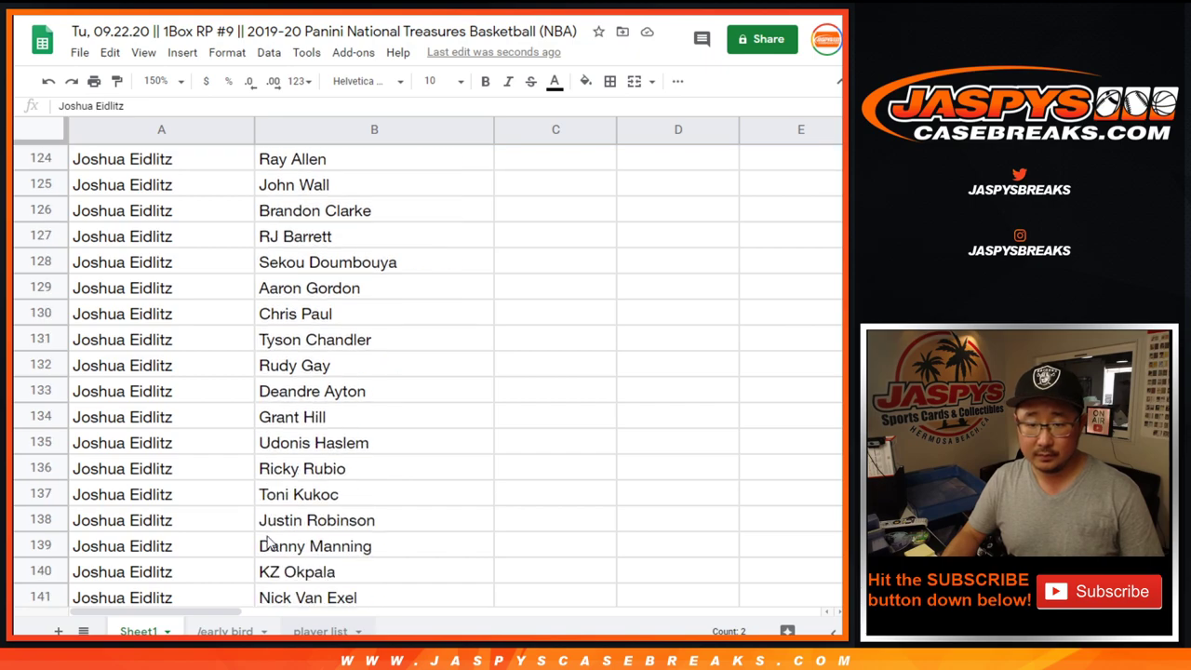
pyautogui.scroll(-5, 265, 535)
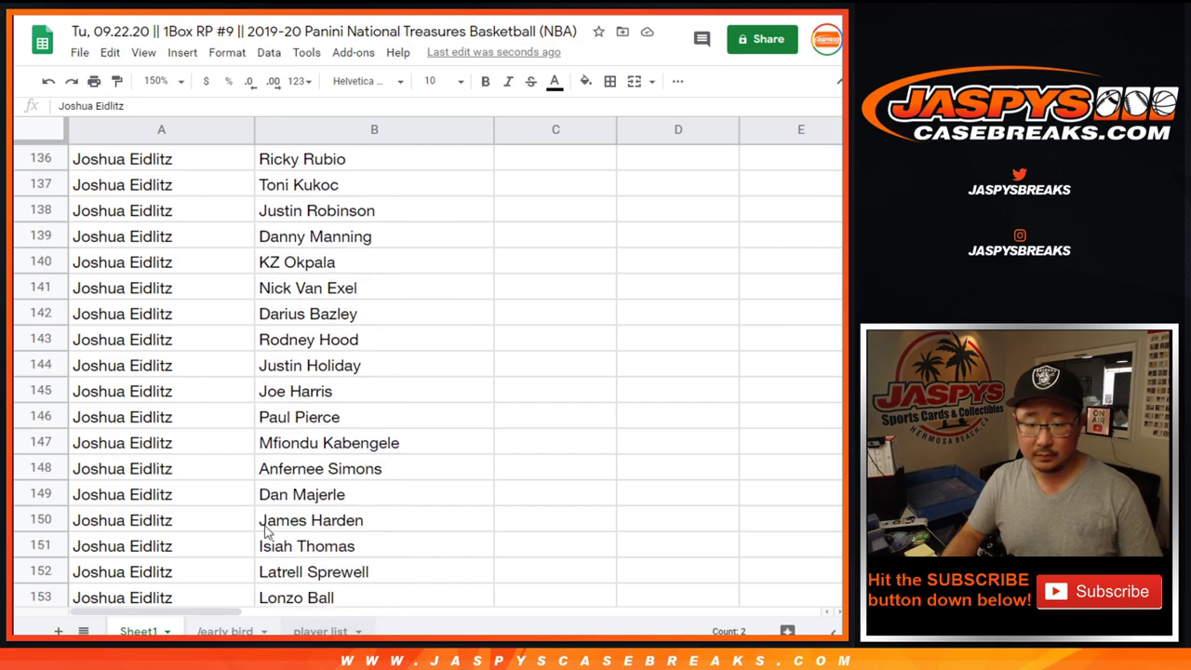
pyautogui.scroll(-7, 266, 530)
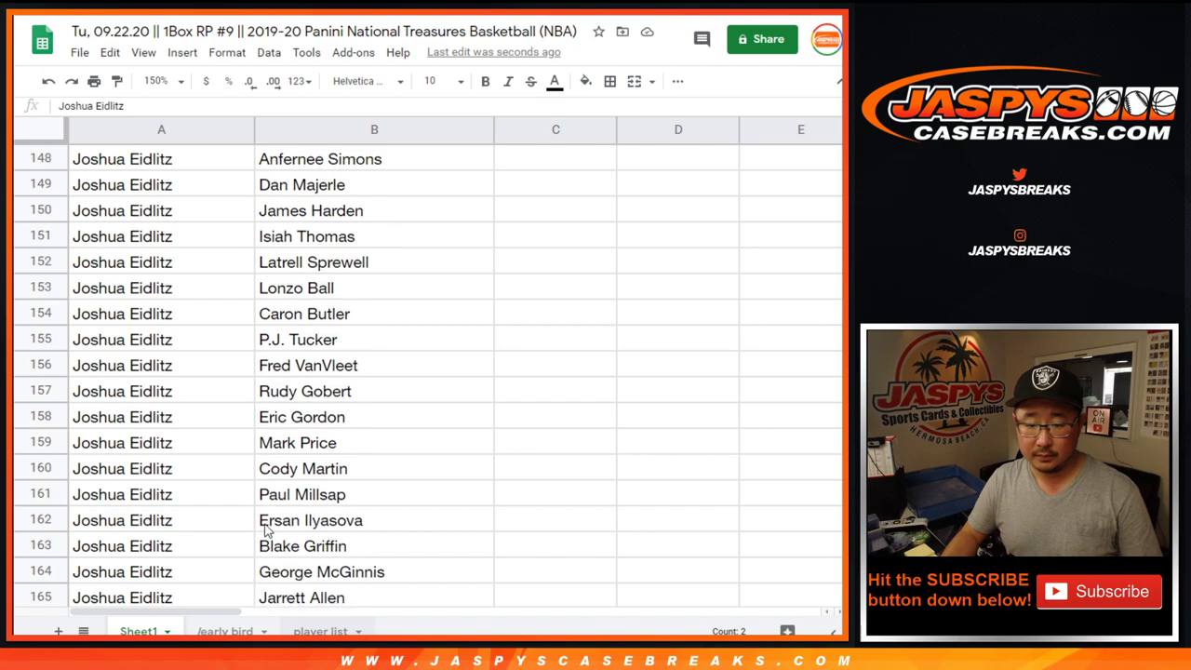
pyautogui.scroll(-6, 266, 529)
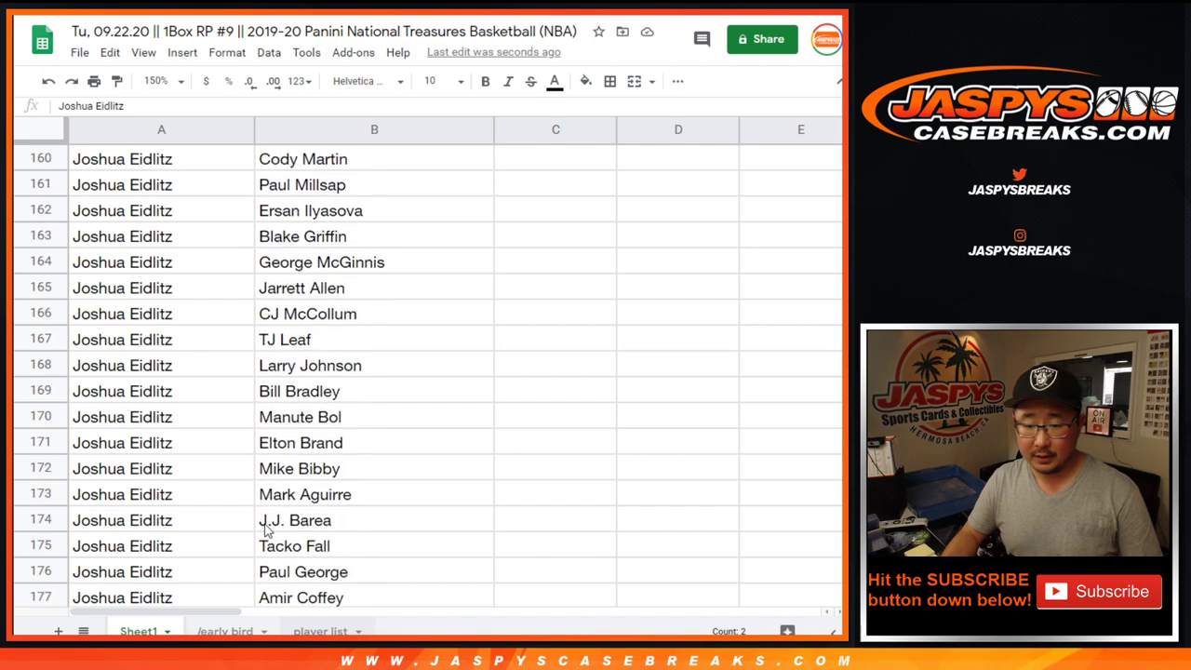
pyautogui.scroll(-7, 266, 529)
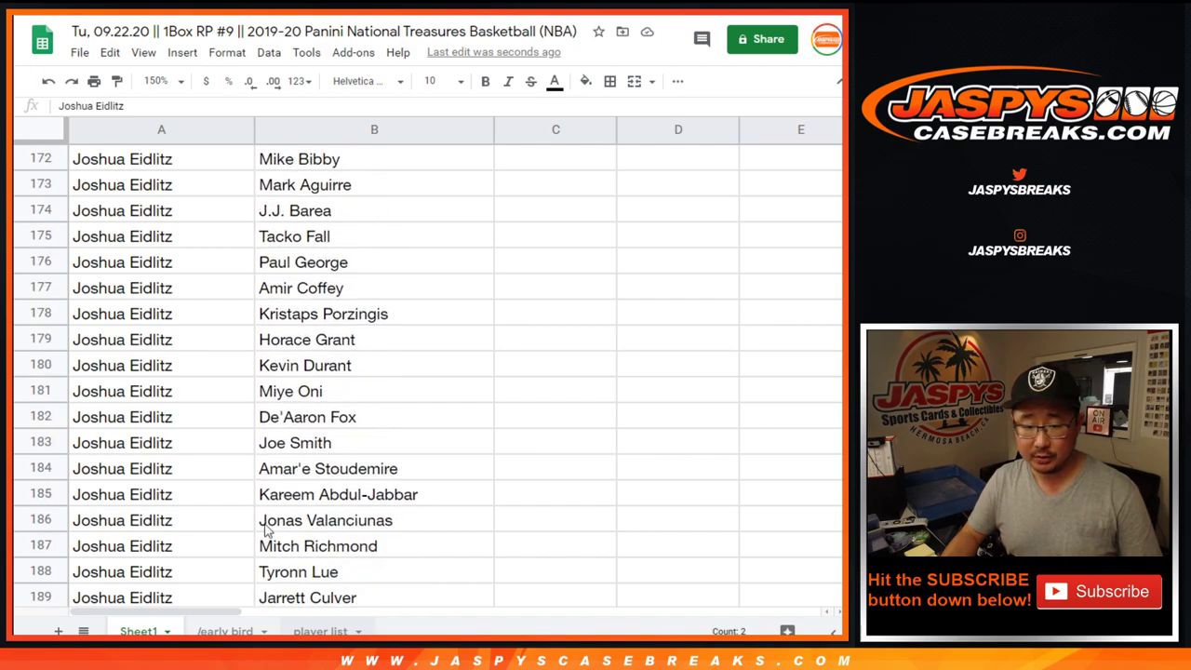
pyautogui.scroll(-5, 266, 530)
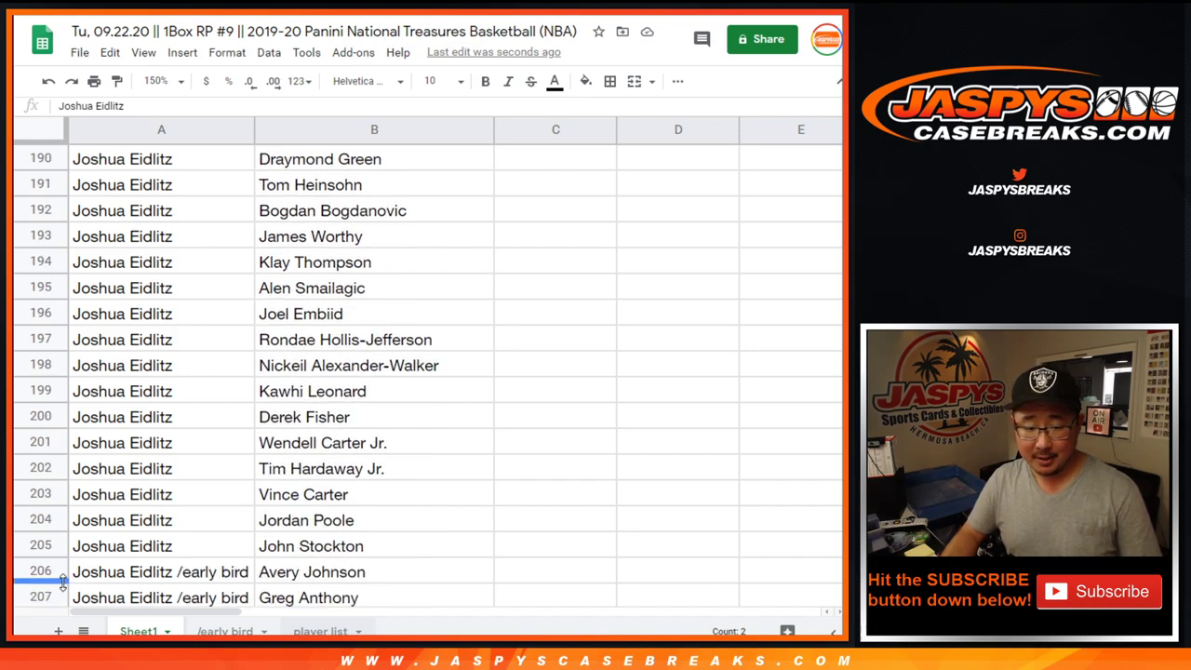
# Step: Select the early bird rows 206 through 210 and read through the pairings down to row 225
pyautogui.click(53, 575)
pyautogui.scroll(-3, 130, 521)
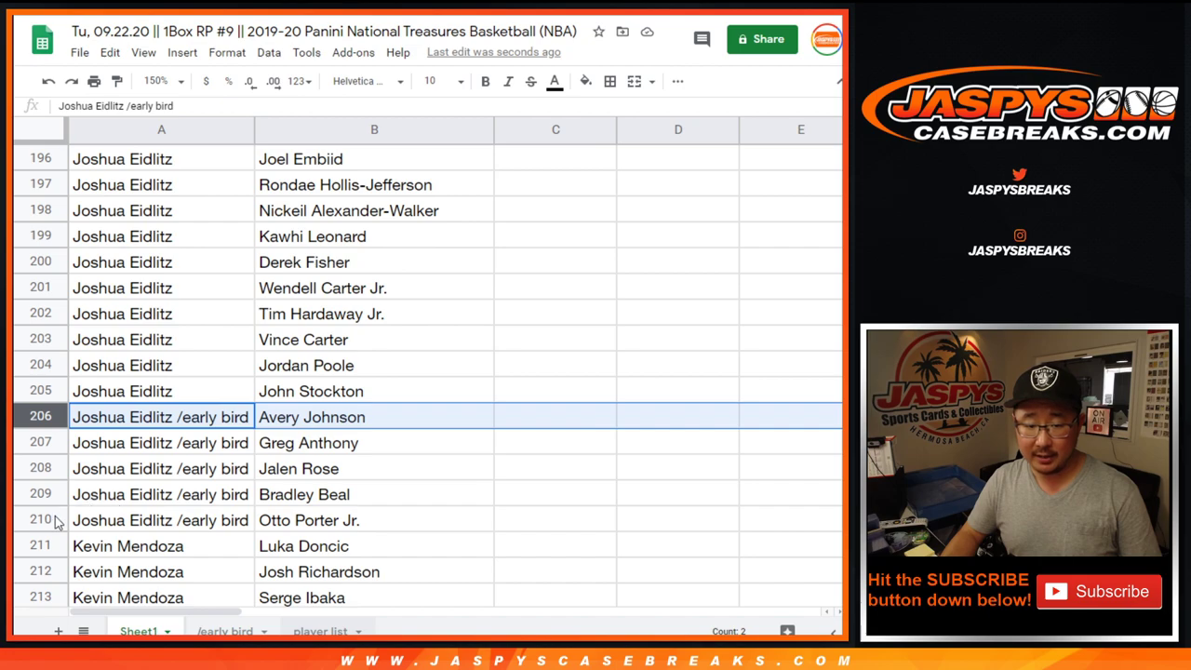
pyautogui.keyDown('shift'); pyautogui.click(53, 521); pyautogui.keyUp('shift')
pyautogui.scroll(-4, 273, 472)
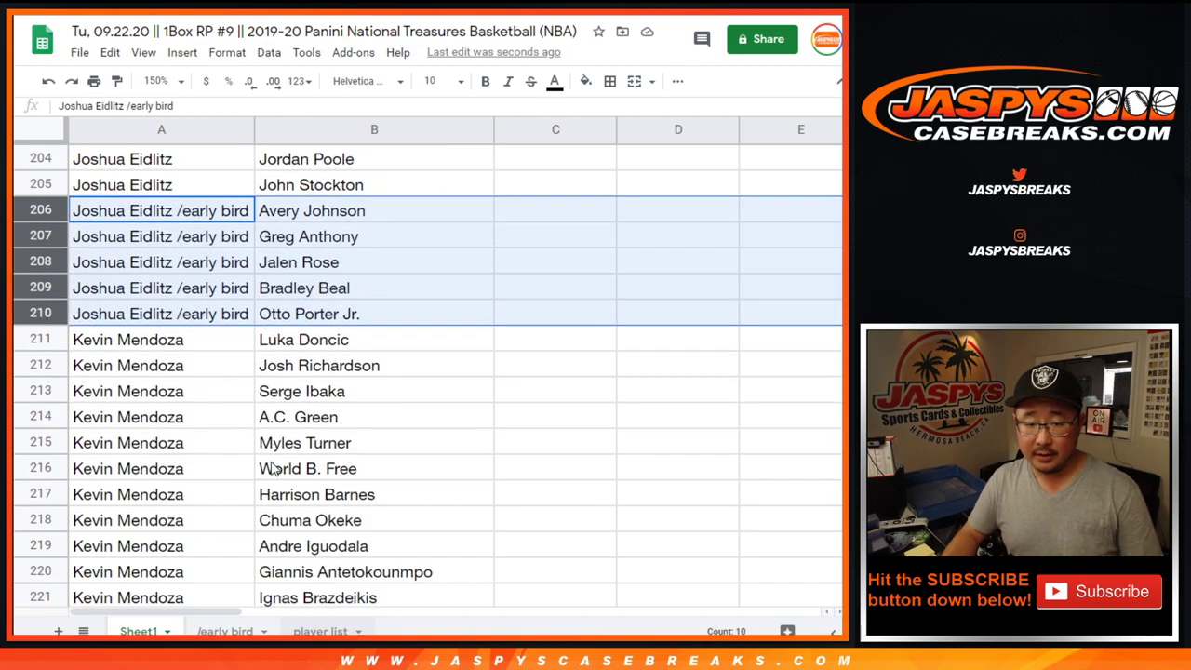
pyautogui.scroll(-1, 272, 471)
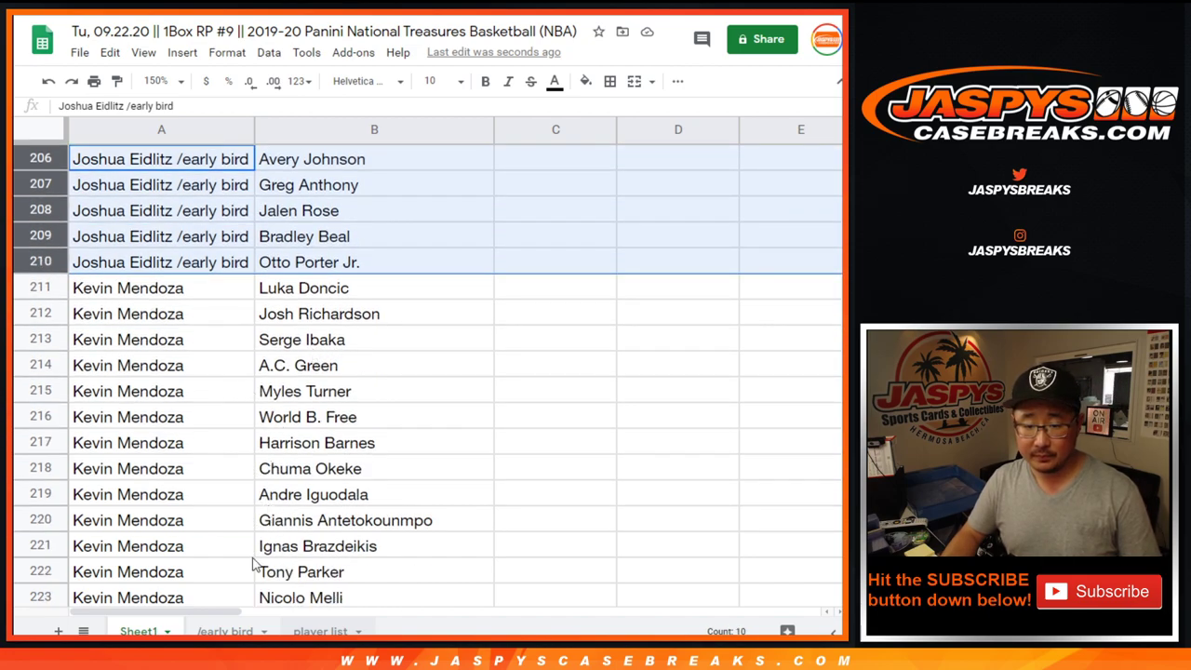
pyautogui.scroll(-6, 270, 556)
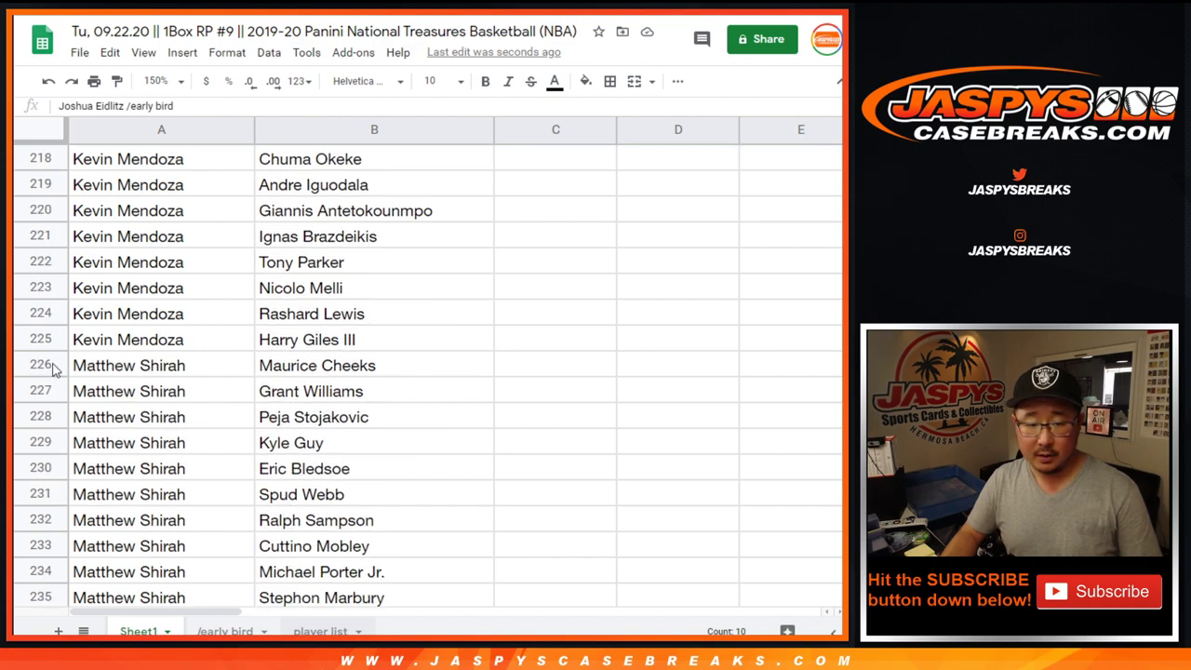
# Step: Review the pairings from row 226 through row 305, selecting rows 226, 251 and 266 where each customer's group begins
pyautogui.click(53, 367)
pyautogui.scroll(-6, 337, 400)
pyautogui.scroll(-6, 337, 400)
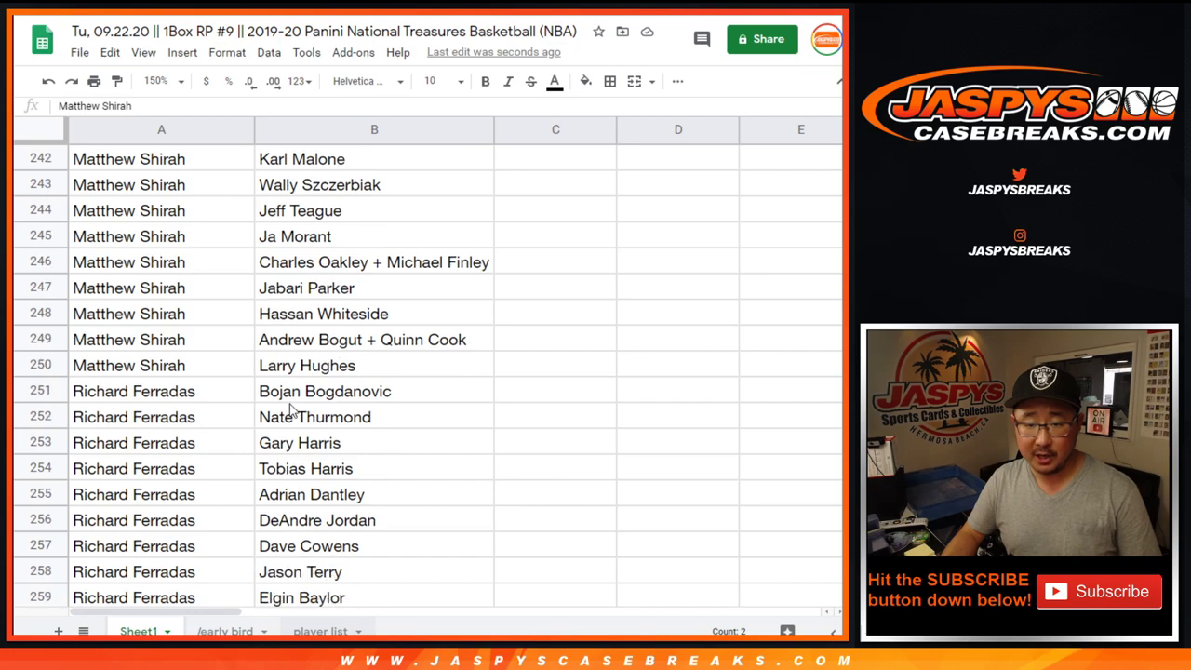
pyautogui.click(58, 385)
pyautogui.scroll(-4, 398, 390)
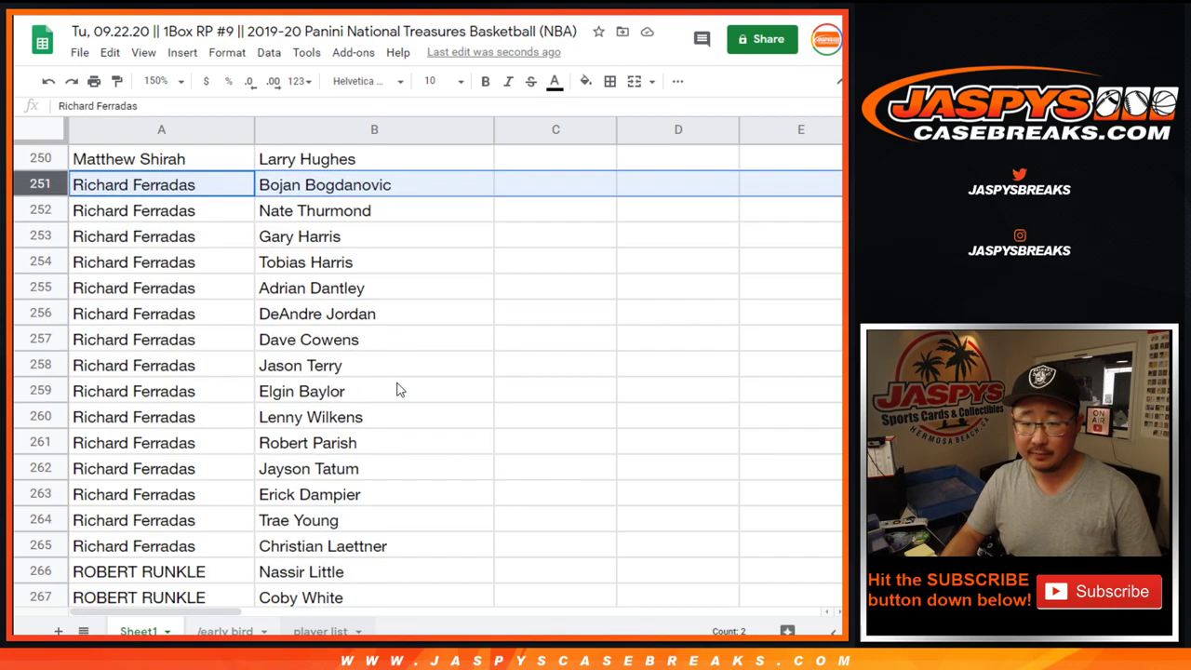
pyautogui.scroll(-6, 388, 419)
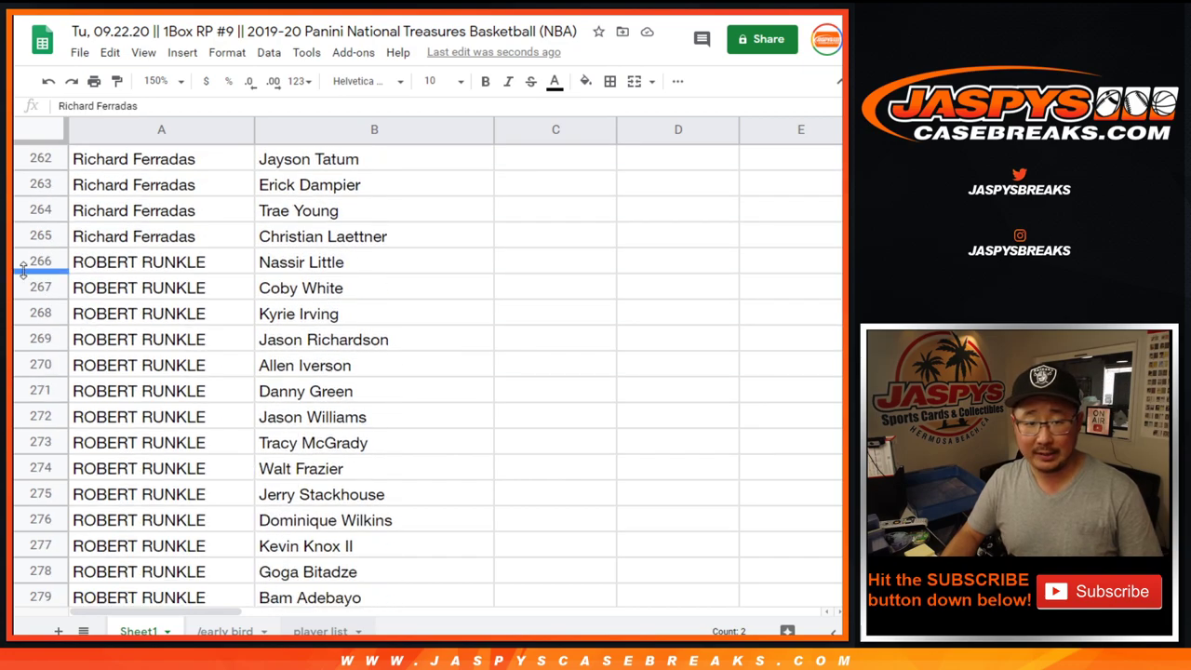
pyautogui.click(25, 259)
pyautogui.scroll(-2, 342, 398)
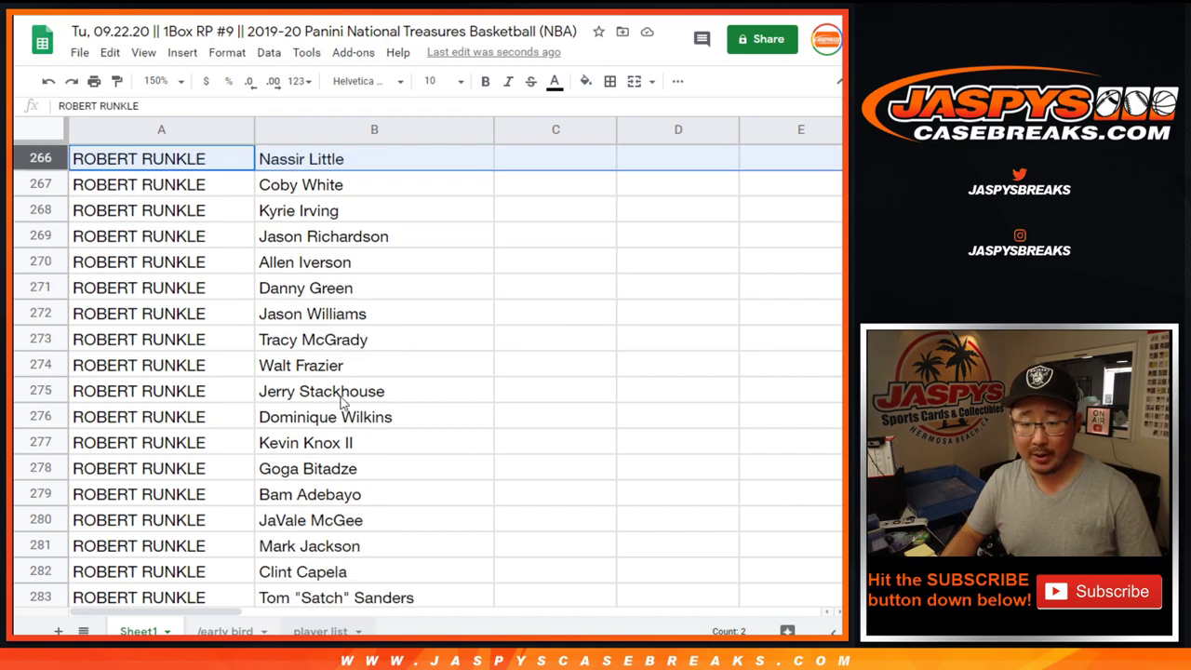
pyautogui.scroll(-10, 343, 398)
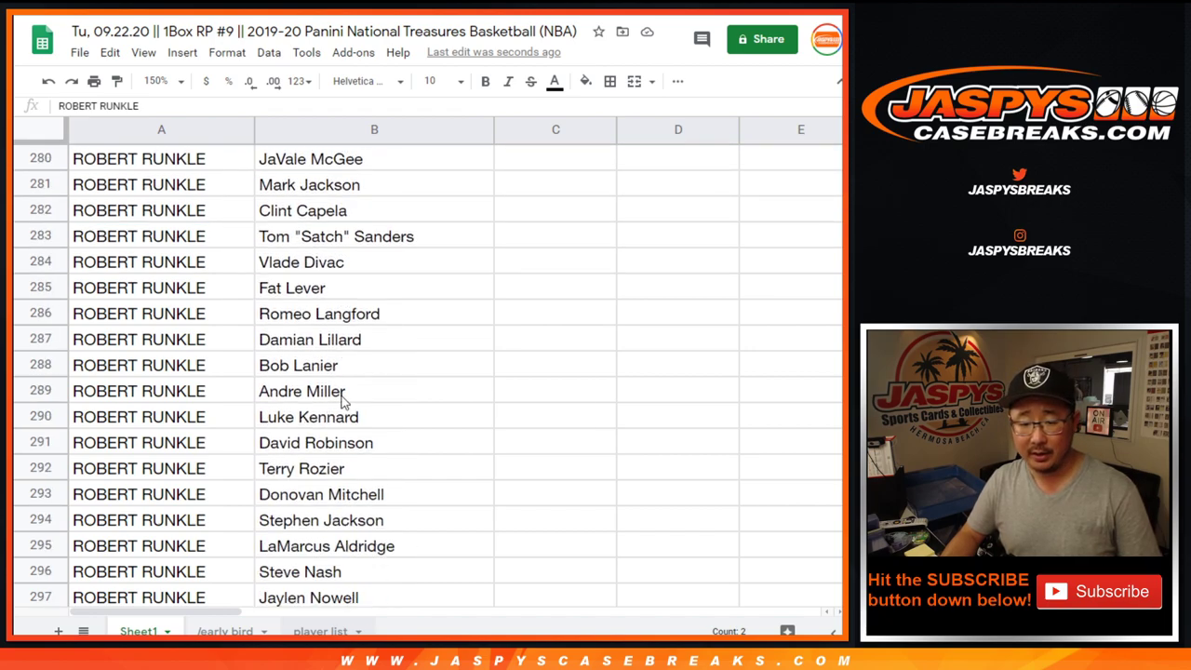
pyautogui.scroll(-6, 342, 398)
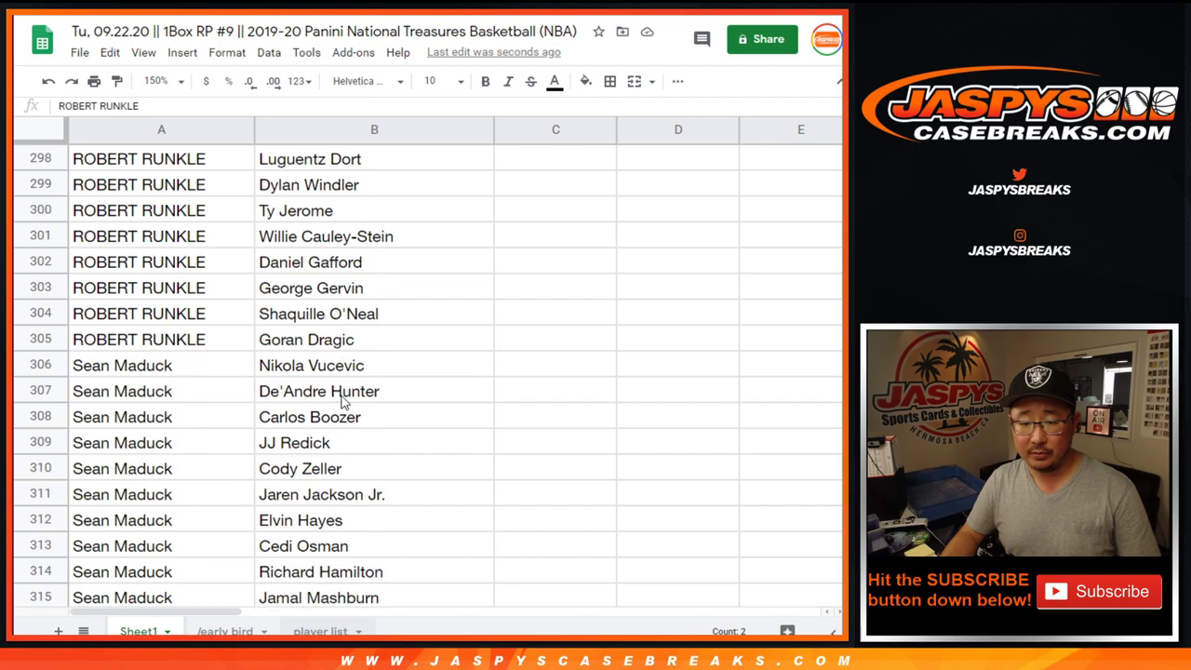
# Step: Review the remaining pairings from row 306 through row 350, selecting rows 306, 326, 331 and 341 to mark each customer's group
pyautogui.click(41, 366)
pyautogui.scroll(-3, 404, 391)
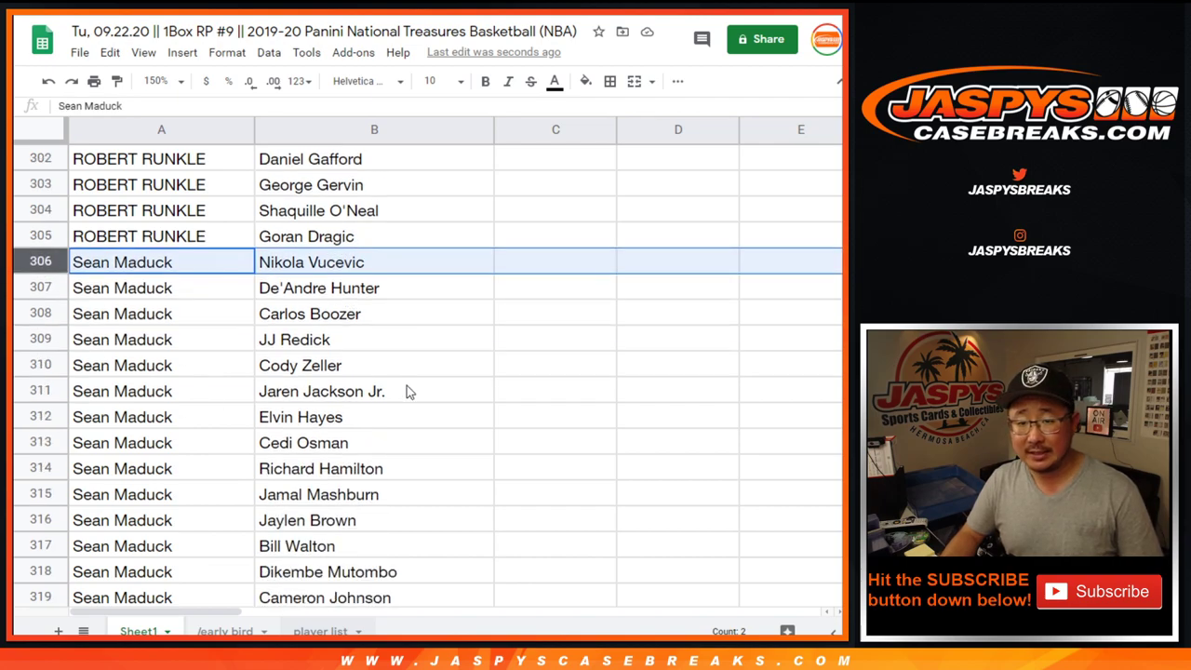
pyautogui.scroll(-1, 406, 392)
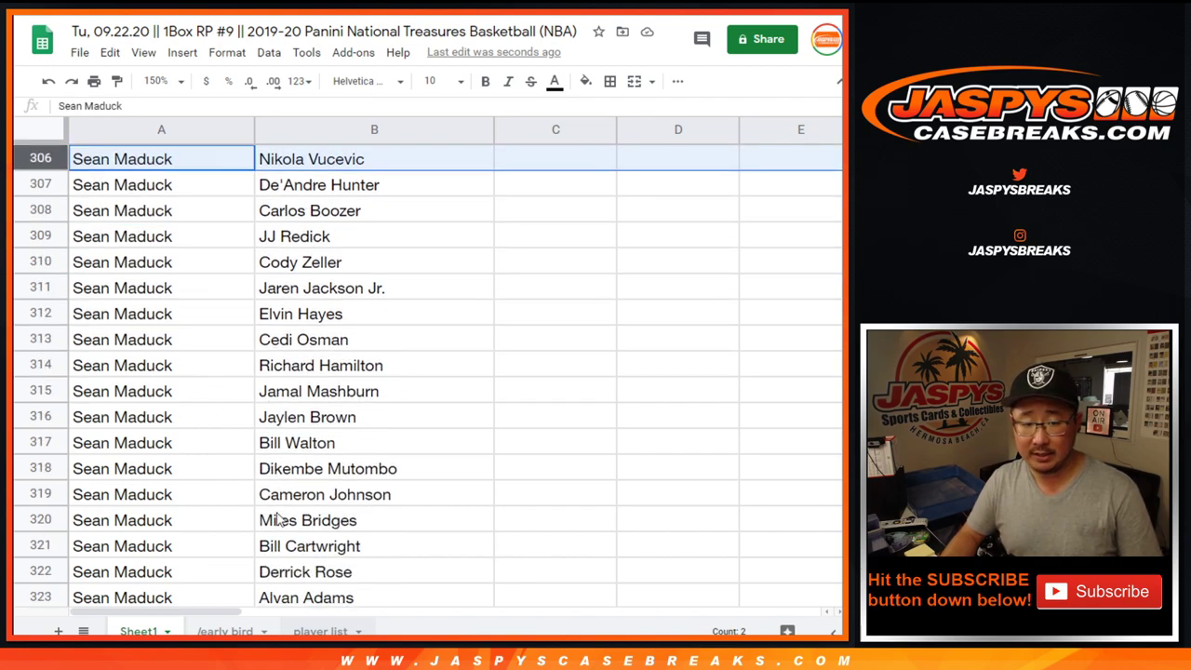
pyautogui.scroll(-5, 341, 512)
pyautogui.click(41, 416)
pyautogui.scroll(-4, 412, 372)
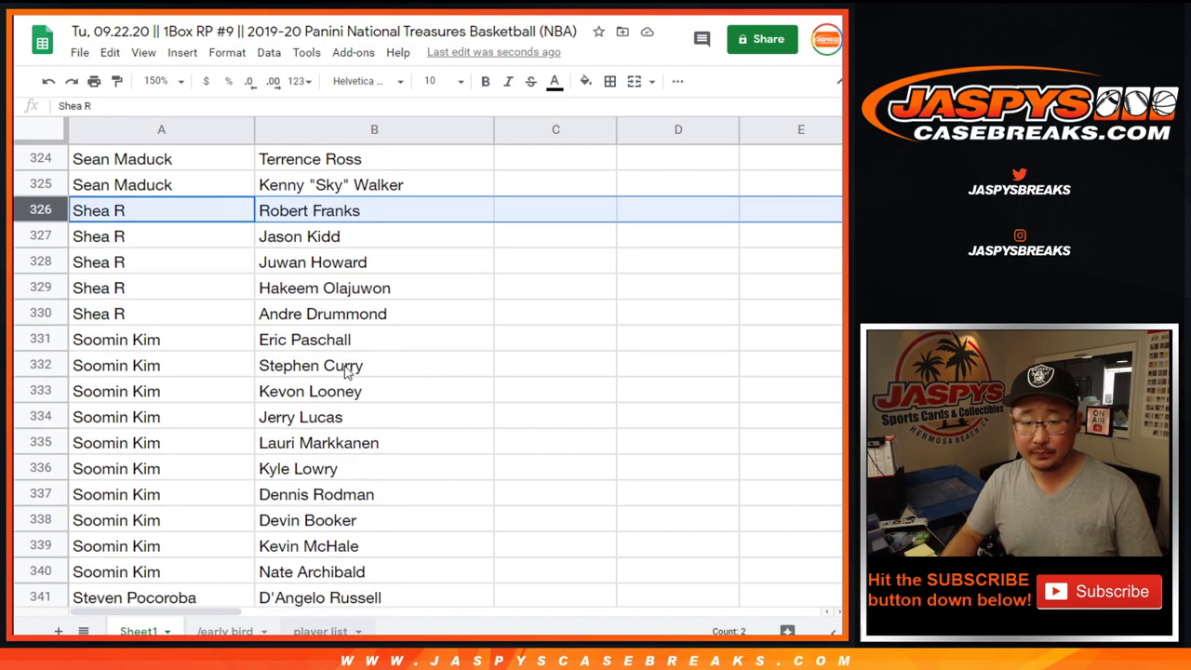
pyautogui.click(41, 339)
pyautogui.scroll(-3, 230, 368)
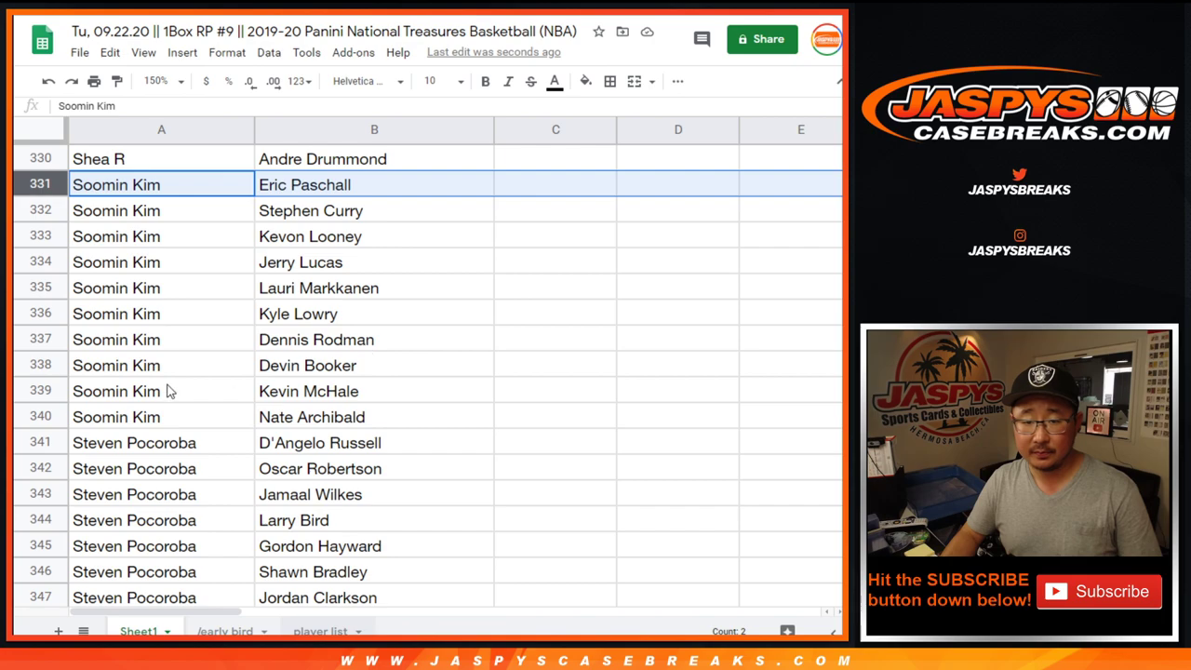
pyautogui.click(28, 443)
pyautogui.scroll(-4, 447, 352)
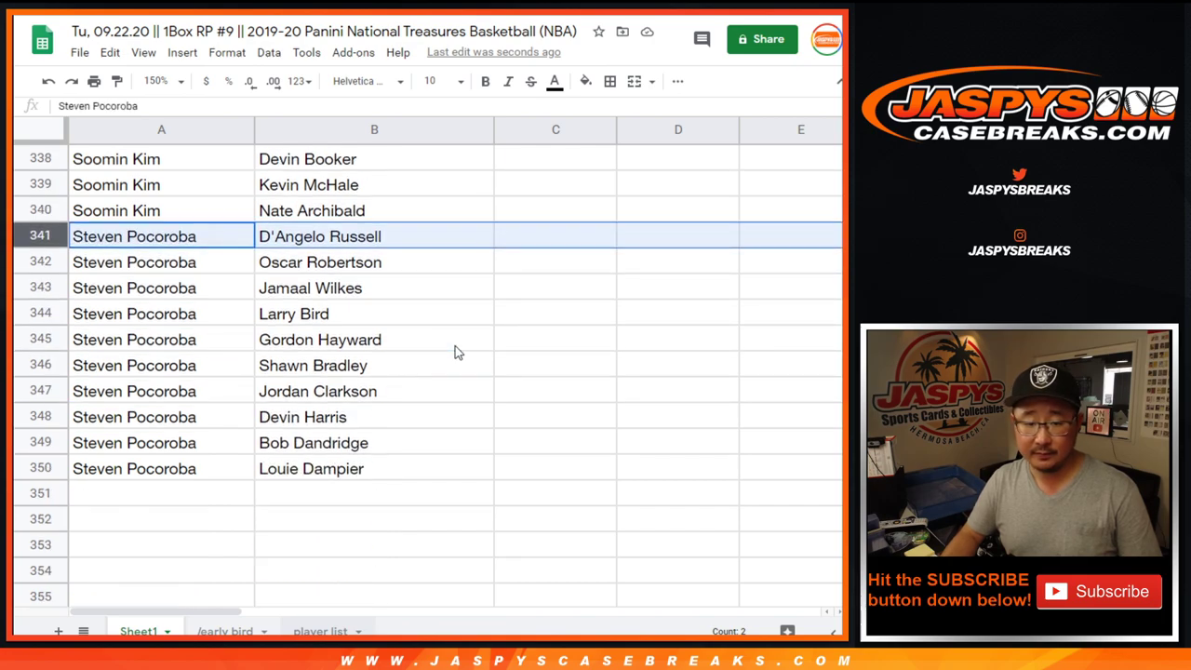
# Step: Search the sheet for "zion", "morant" and "coby" to check who holds those players, and close the search
pyautogui.click(216, 471)
pyautogui.hotkey('ctrl', 'f')
pyautogui.write('zion')
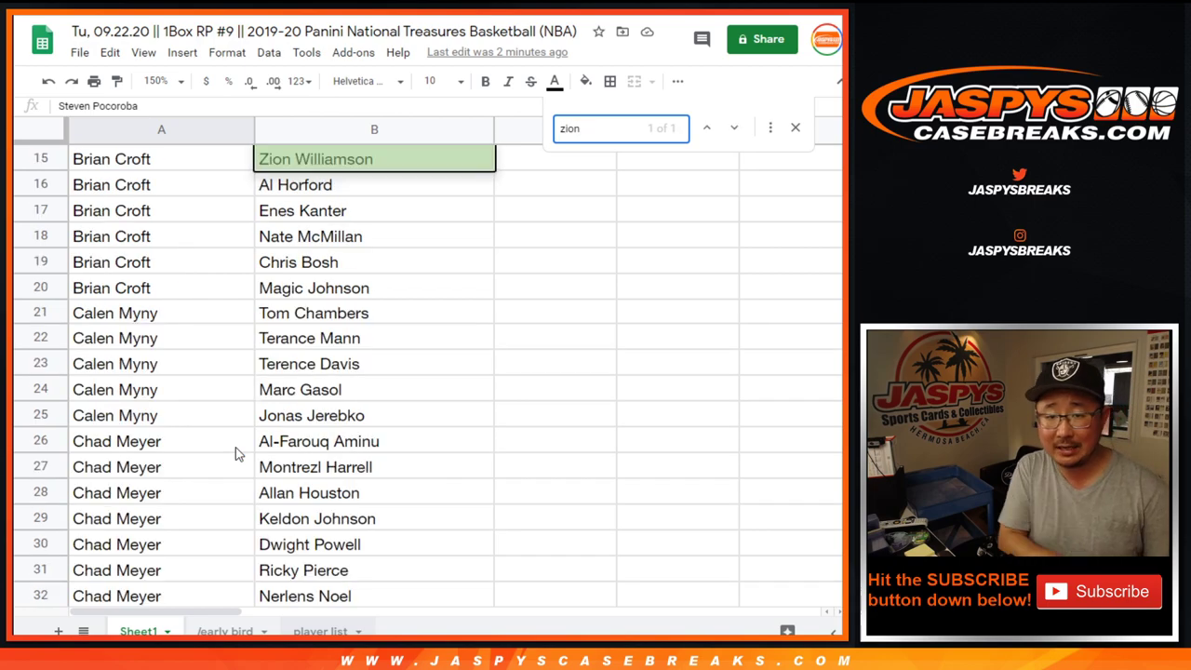
pyautogui.hotkey('ctrl', 'a')
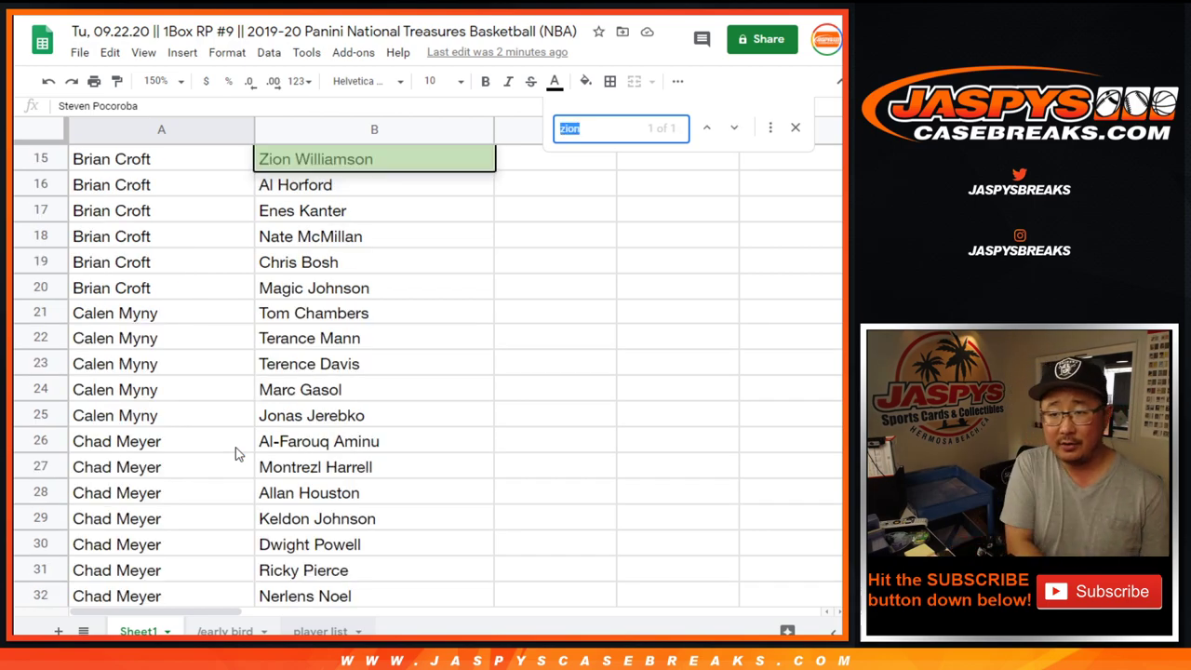
pyautogui.write('morant')
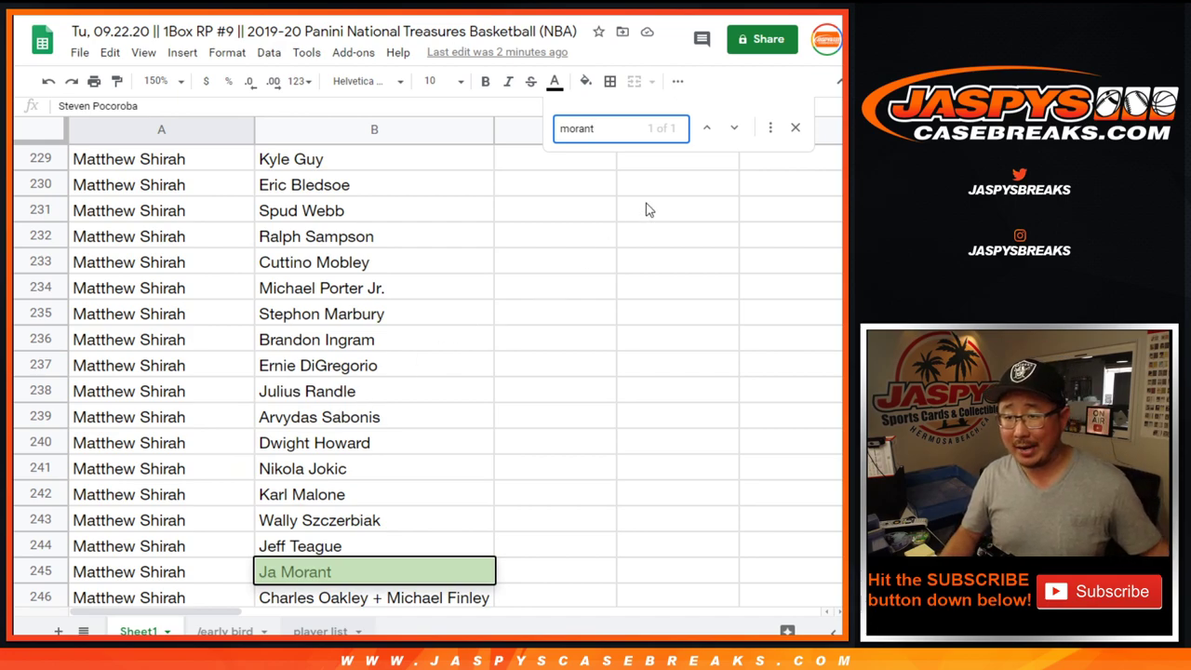
pyautogui.hotkey('ctrl', 'a')
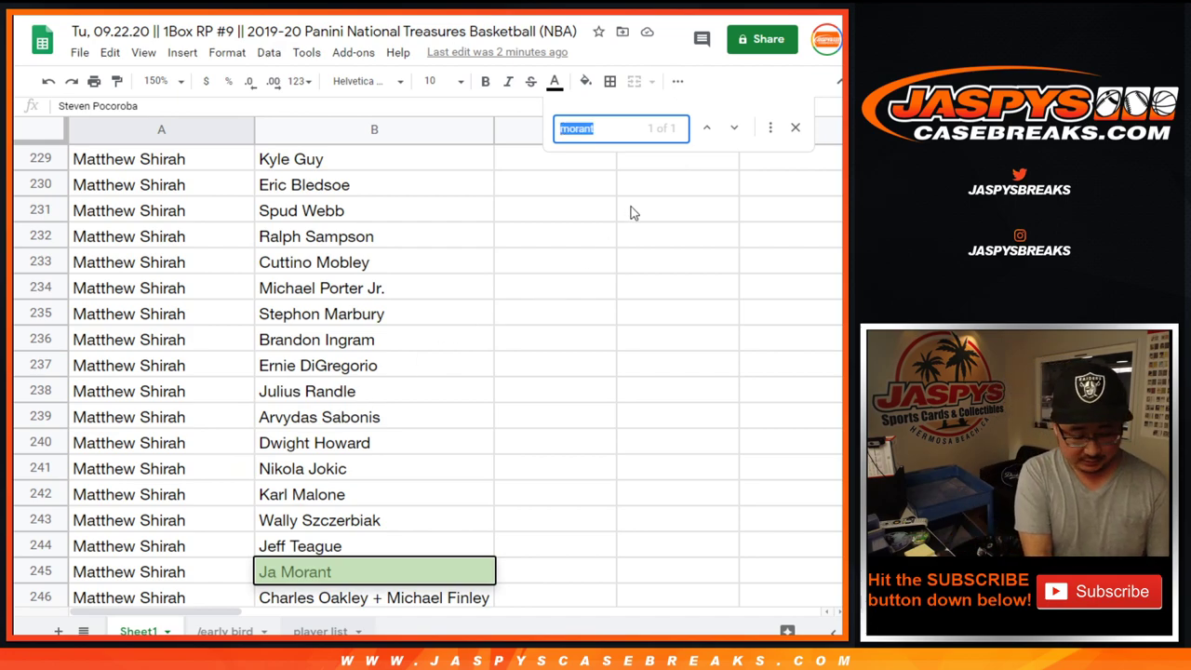
pyautogui.write('coby')
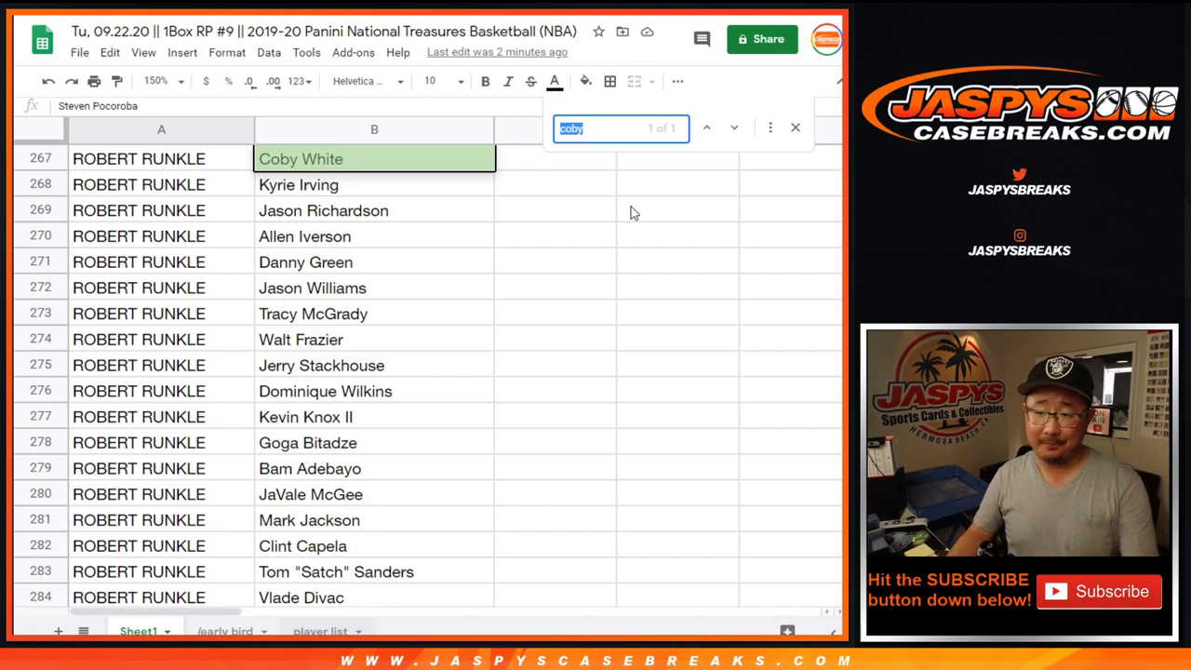
pyautogui.press('BackSpace')
pyautogui.click(794, 127)
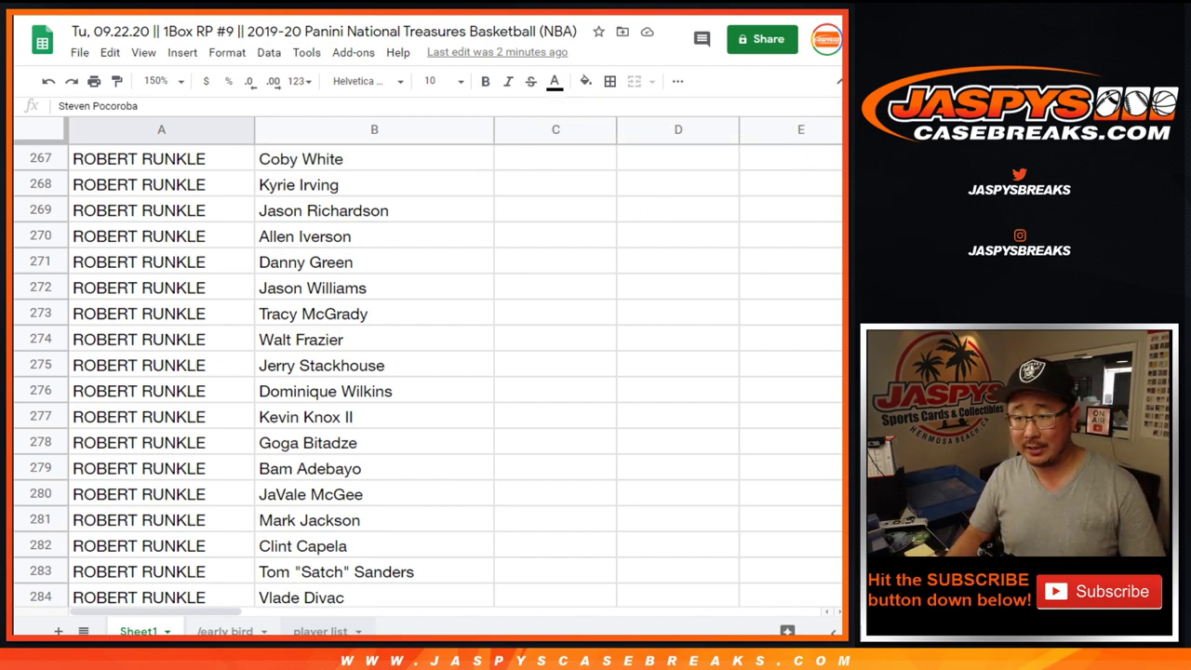
# Step: Sort the whole Sheet1 by the player names in column B from A to Z
pyautogui.scroll(20, 428, 372)
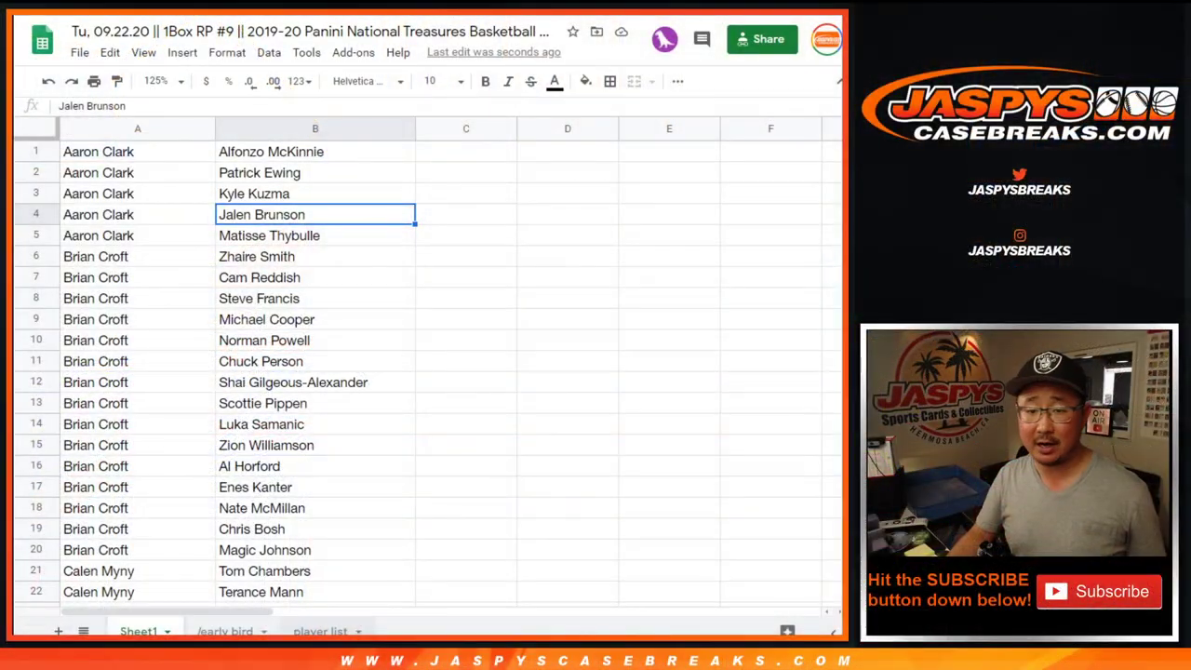
pyautogui.scroll(-20, 306, 319)
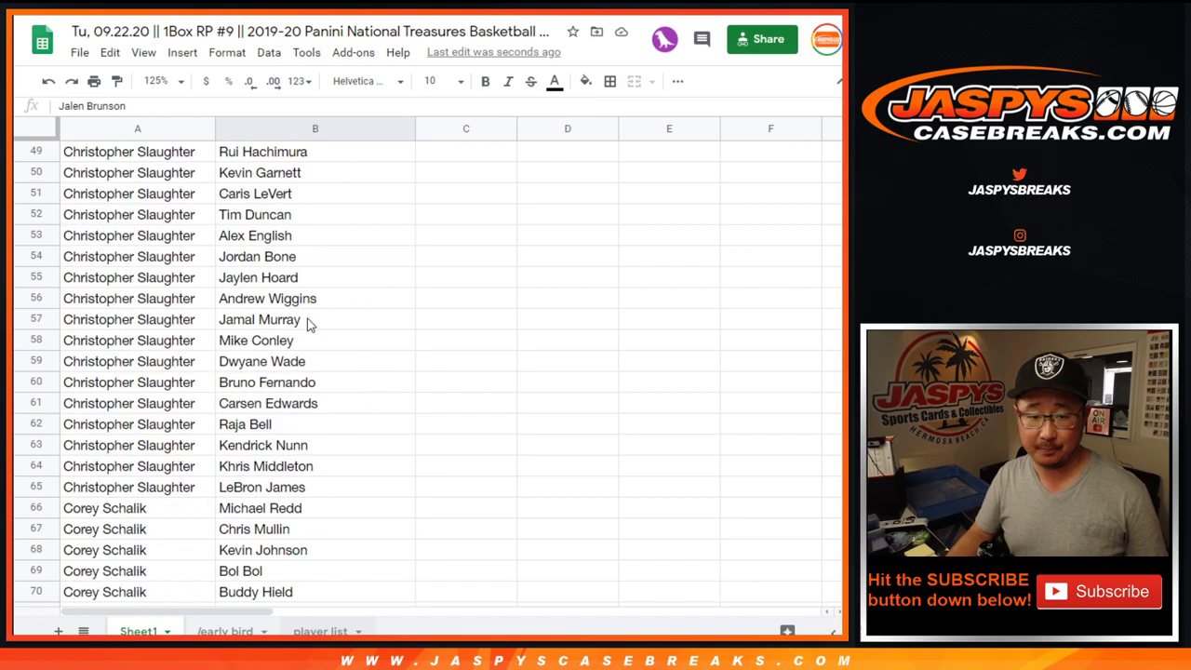
pyautogui.scroll(-20, 304, 325)
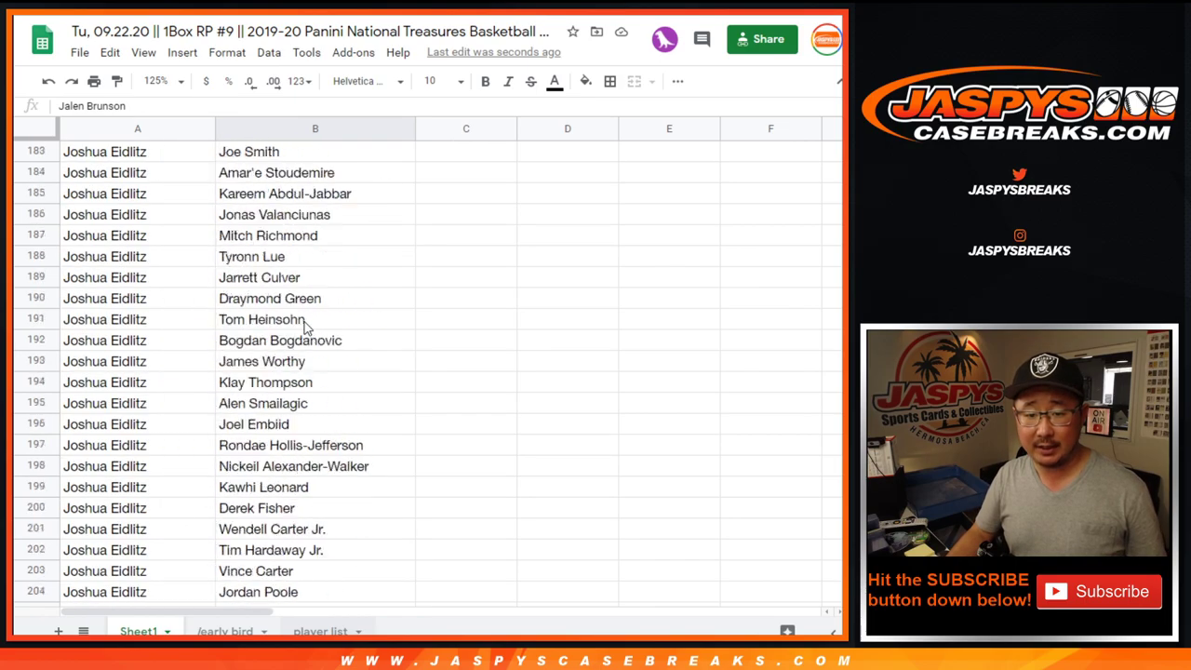
pyautogui.scroll(-20, 304, 325)
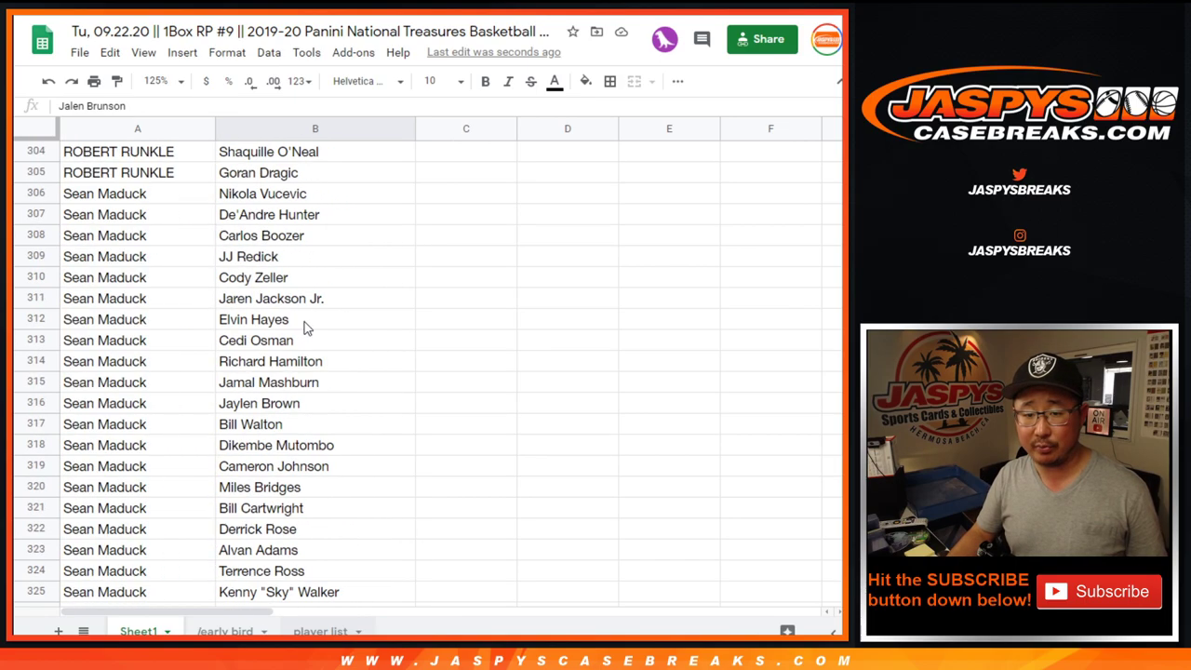
pyautogui.scroll(1, 306, 327)
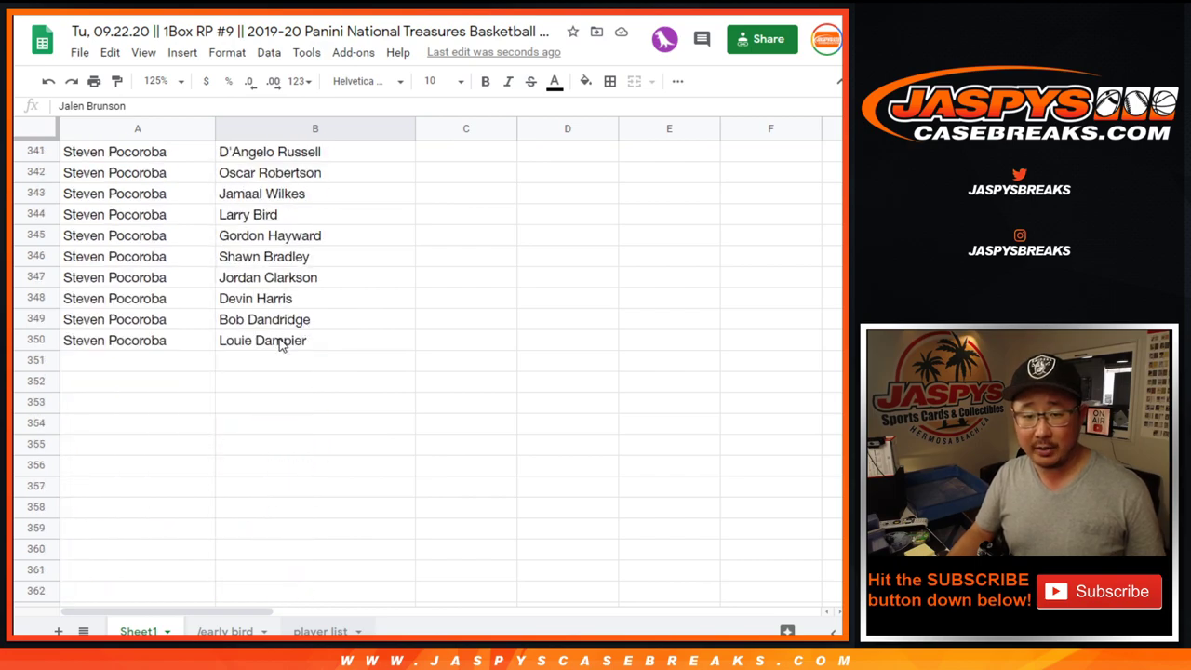
pyautogui.click(279, 344)
pyautogui.hotkey('ctrl', 'Up')
pyautogui.hotkey('ctrl', 'space')
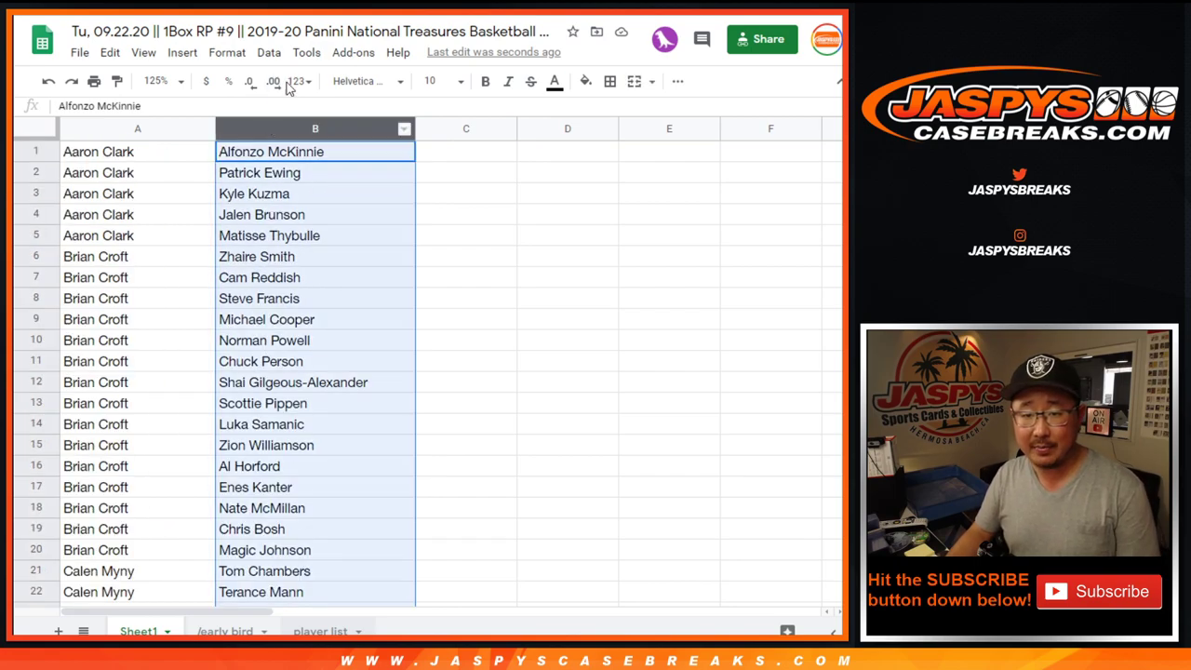
pyautogui.click(269, 52)
pyautogui.click(307, 81)
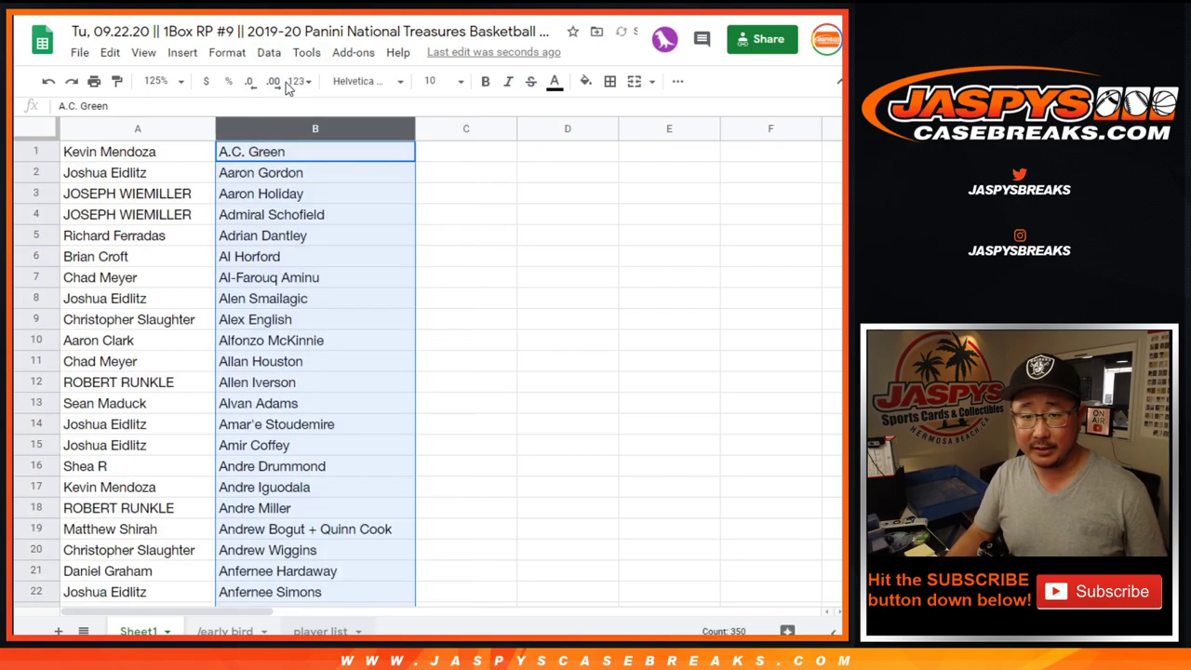
# Step: Look through the player-sorted list at 75% zoom from row 350 upward, select the Ja Morant row, and return to cell B1
pyautogui.click(161, 80)
pyautogui.click(159, 135)
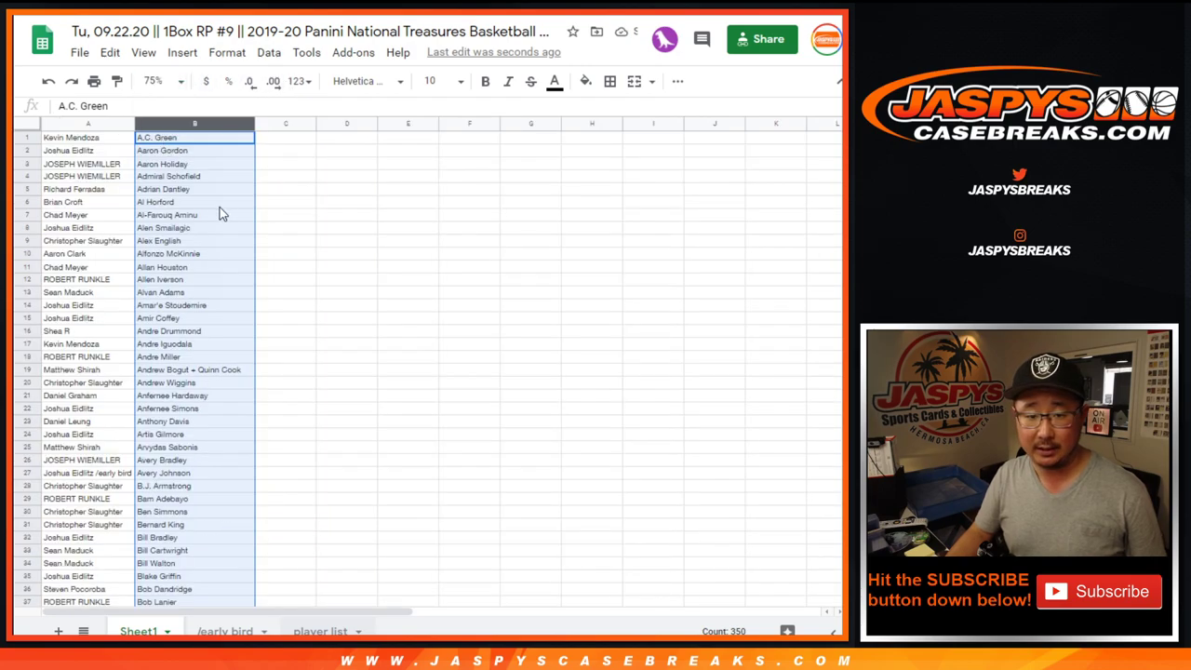
pyautogui.click(220, 214)
pyautogui.hotkey('ctrl', 'Down')
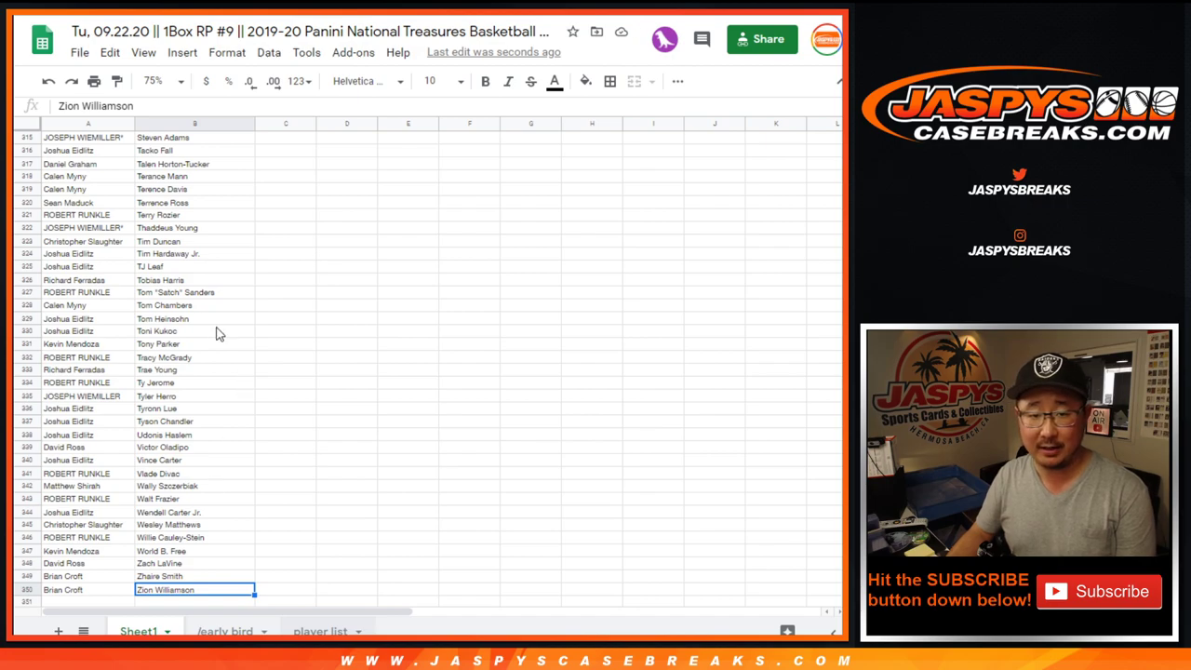
pyautogui.scroll(15, 220, 331)
pyautogui.scroll(20, 146, 269)
pyautogui.scroll(6, 146, 268)
pyautogui.scroll(3, 110, 229)
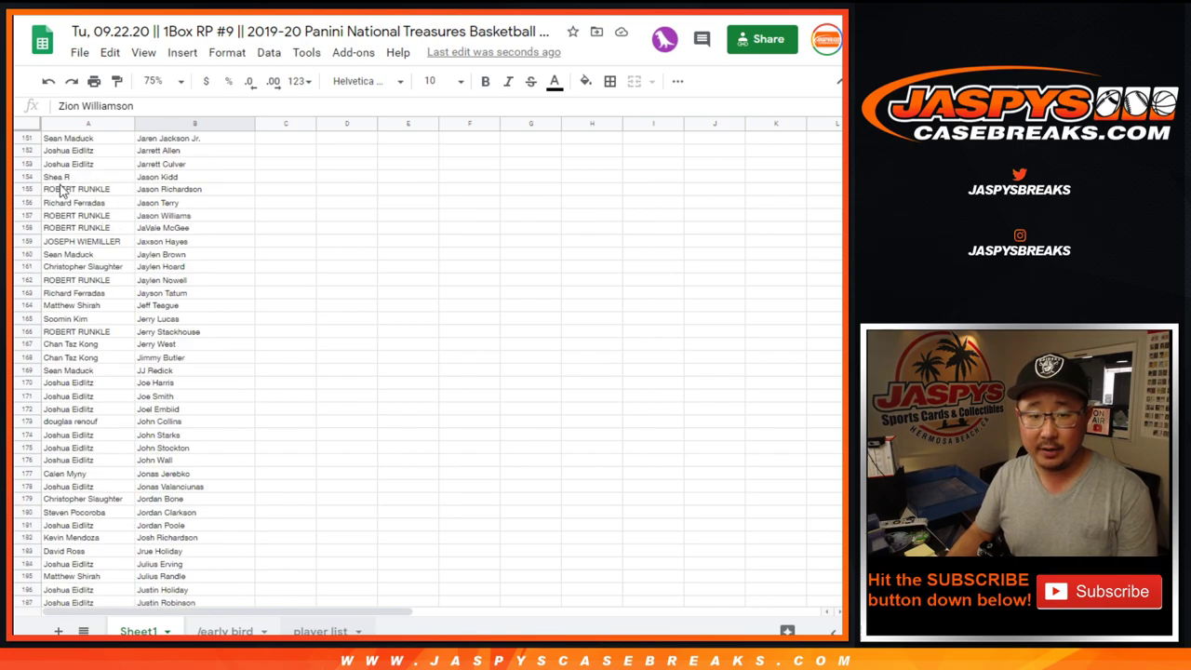
pyautogui.scroll(3, 108, 190)
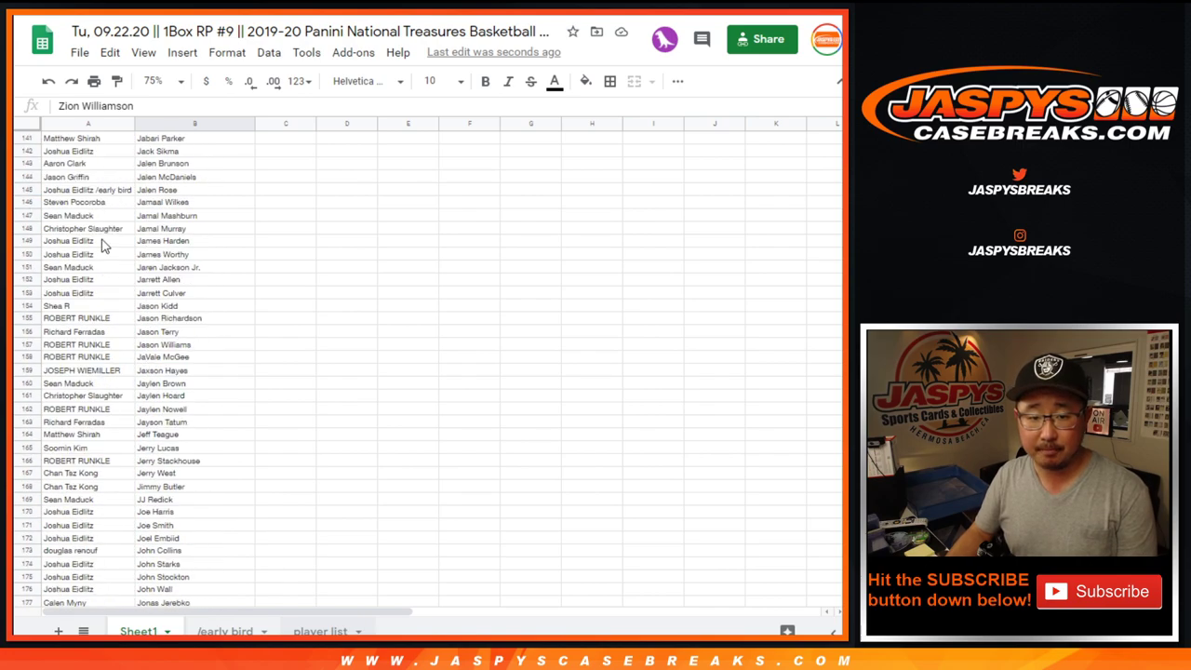
pyautogui.scroll(3, 158, 221)
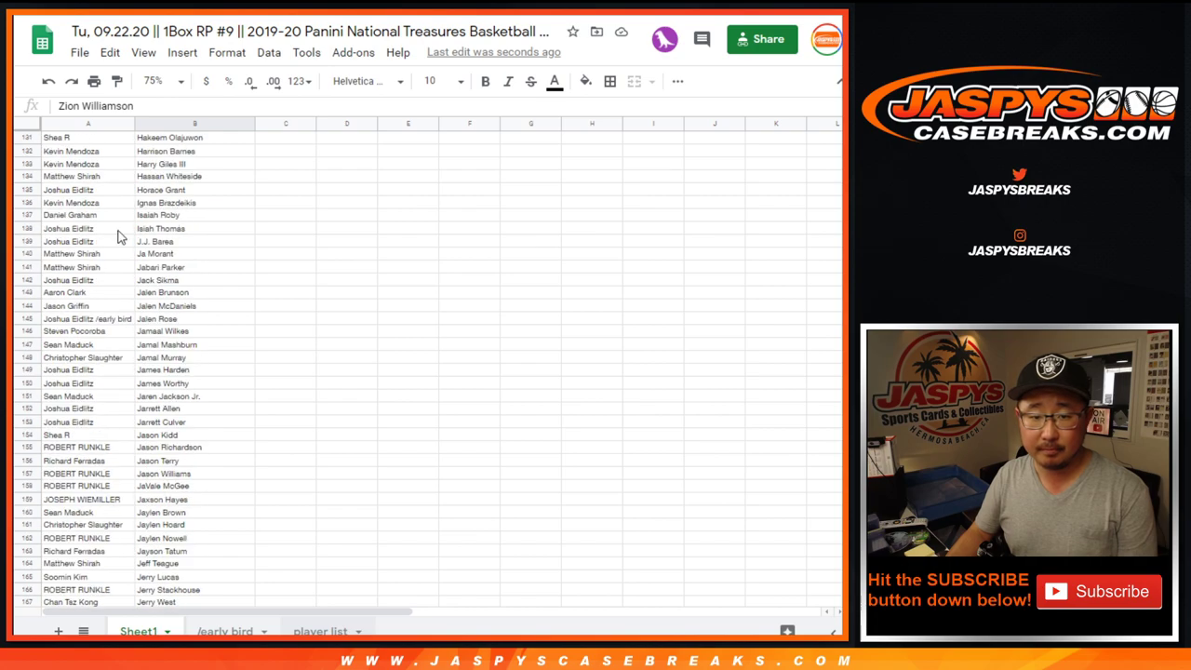
pyautogui.click(26, 255)
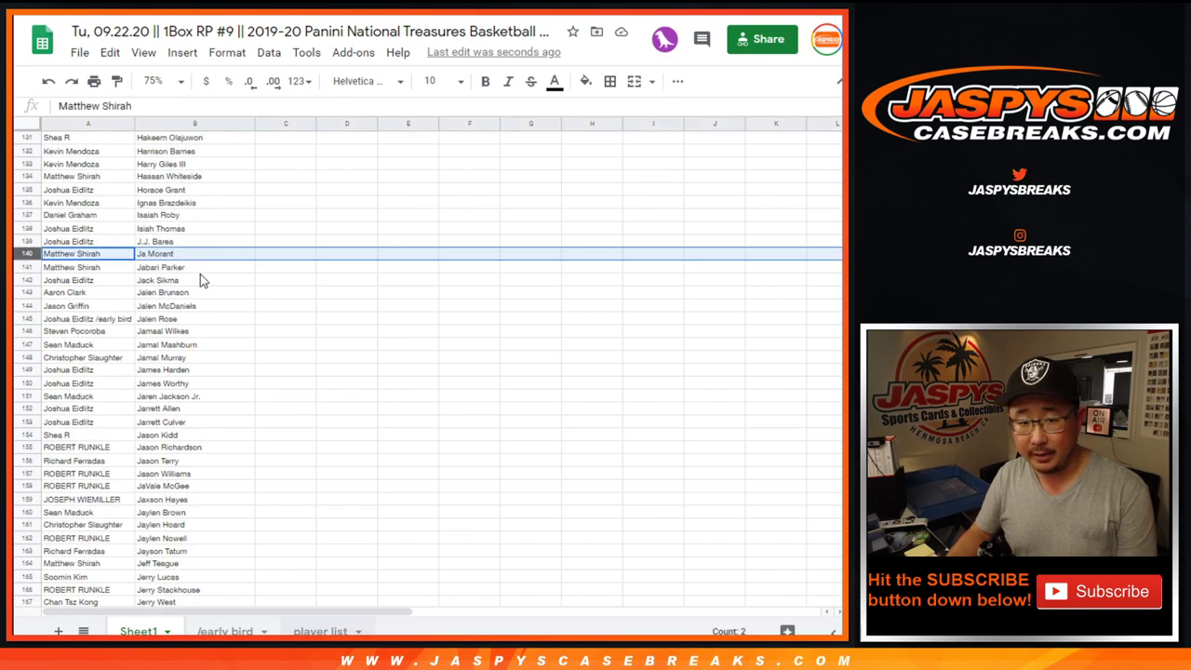
pyautogui.click(199, 270)
pyautogui.hotkey('ctrl', 'Up')
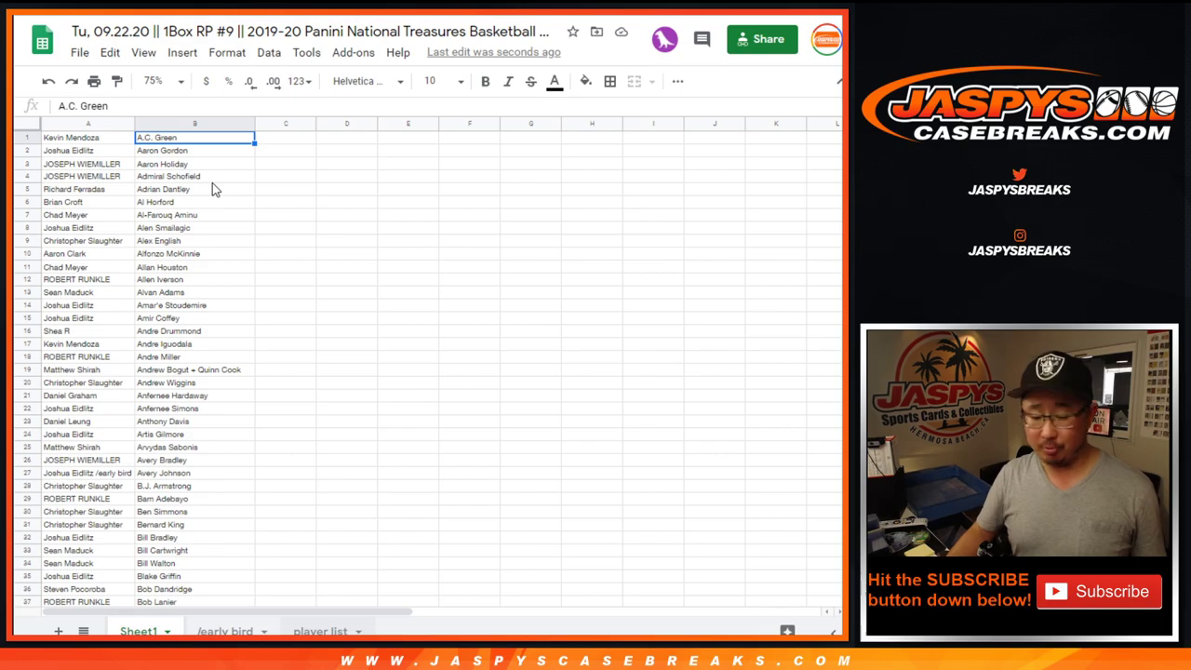